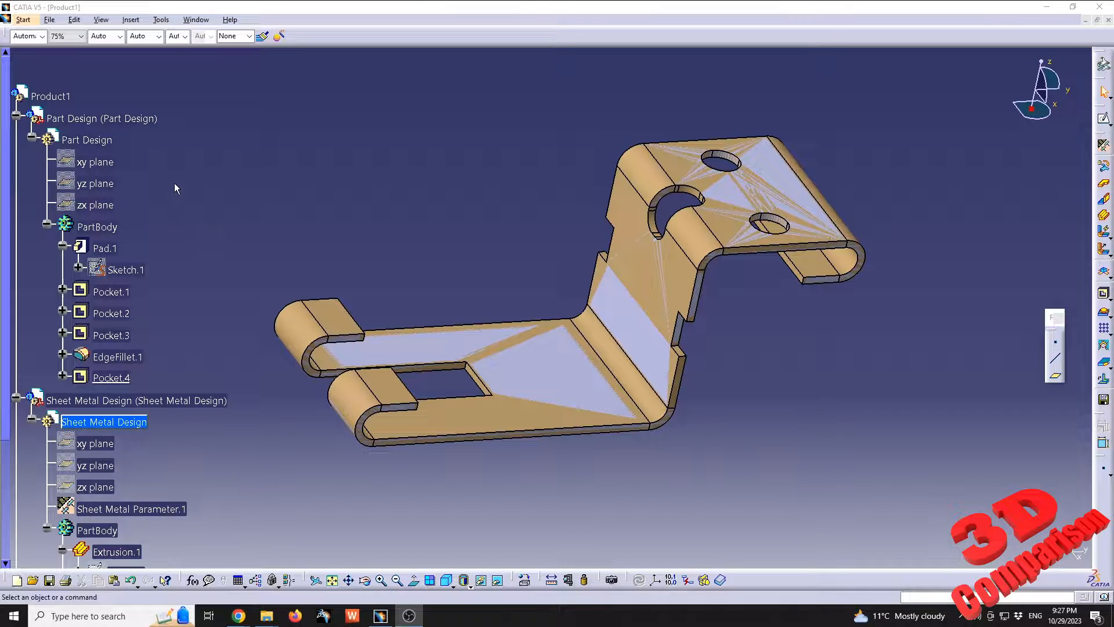
click(23, 19)
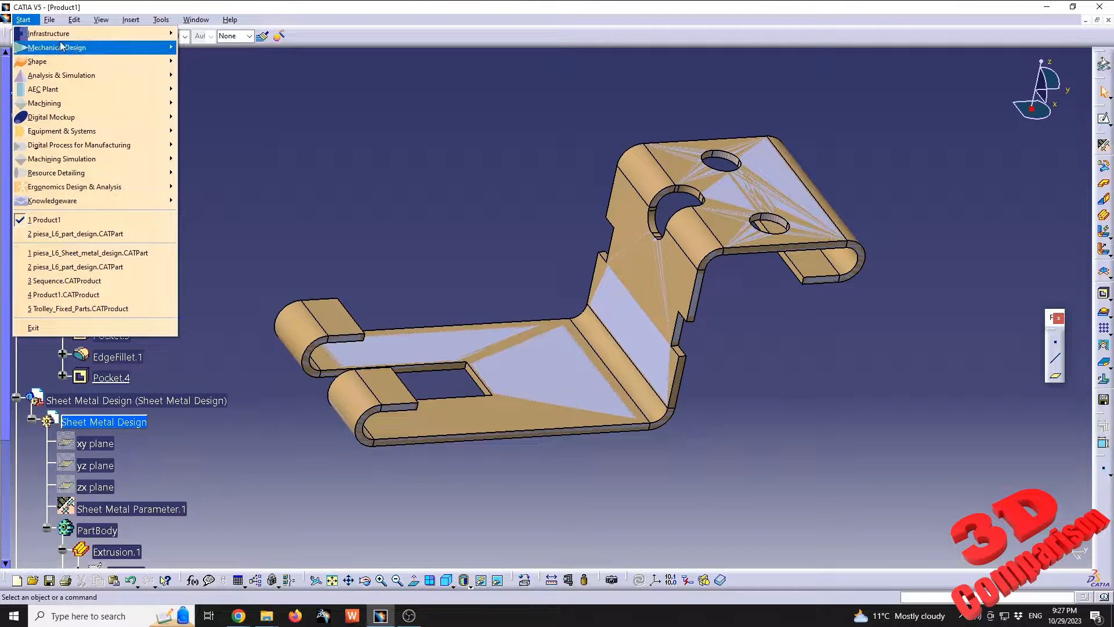
mouse_move(66, 47)
mouse_move(110, 46)
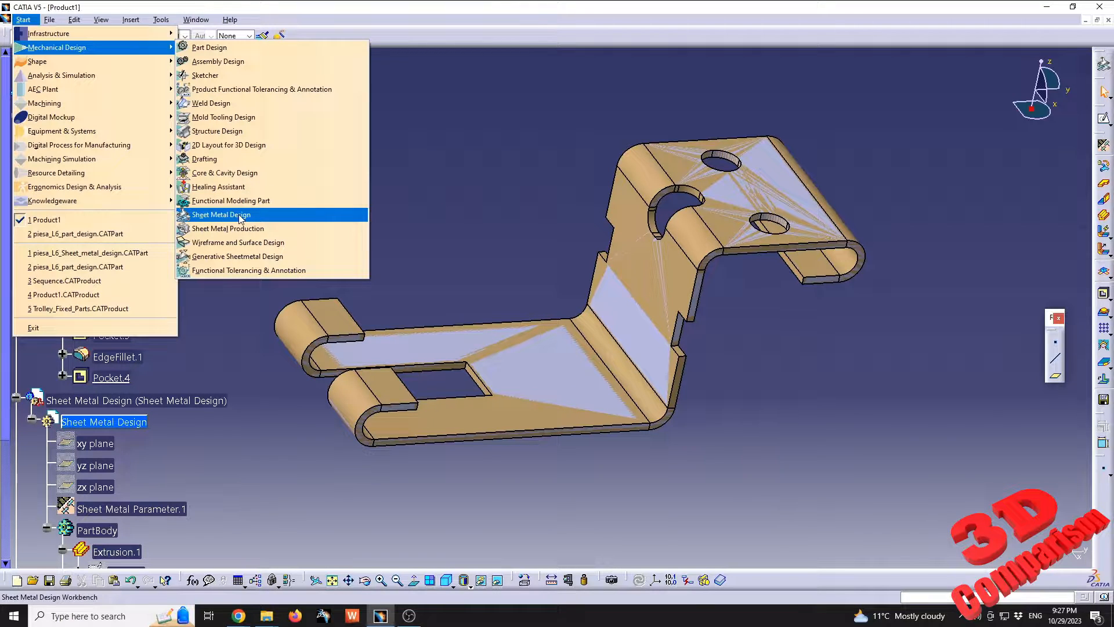
click(466, 202)
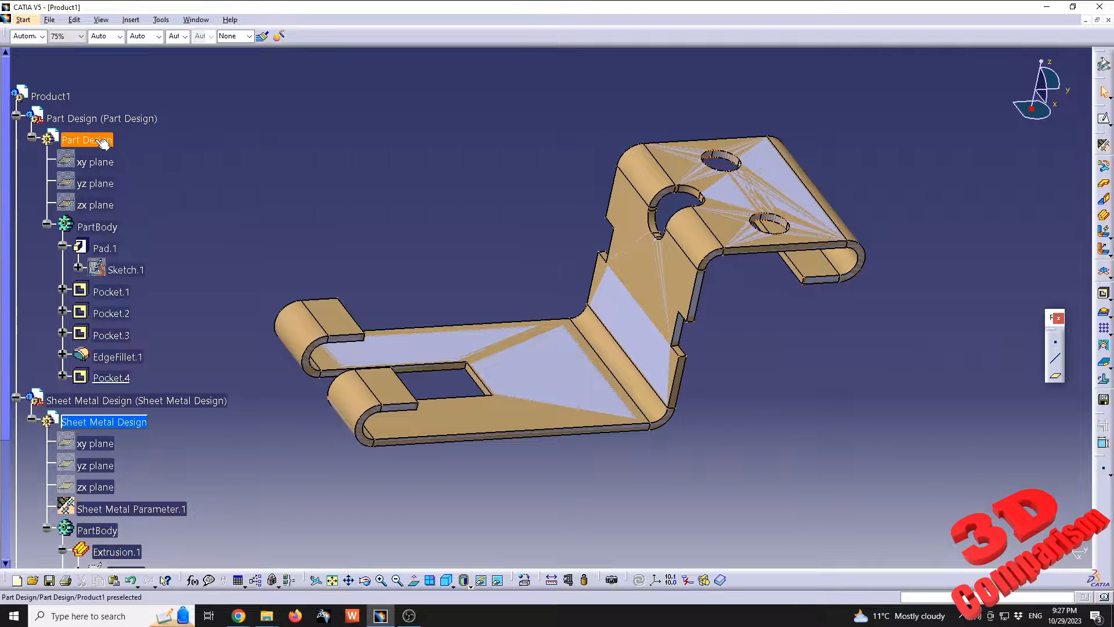
Hide the Sheet Metal Design part so that only the Part Design bracket is displayed
right_click(112, 405)
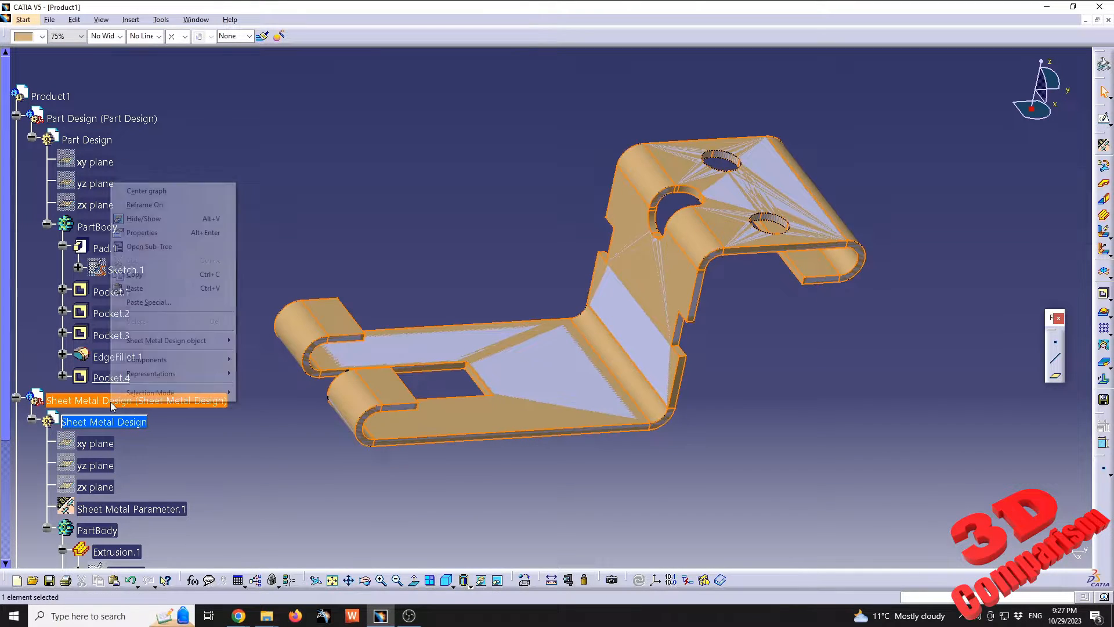
click(143, 219)
middle_drag(630, 309, 557, 369)
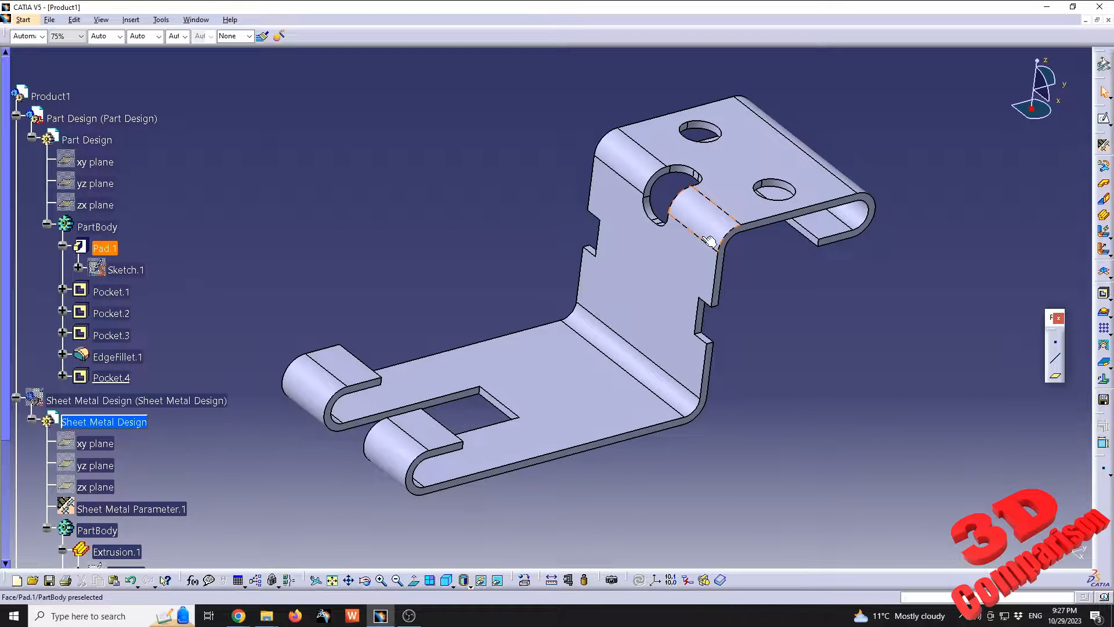
Activate the Part Design part through EdgeFillet.1, examine the dimensioned profile in Pad.1's Sketch.1, and leave the sketch
double_click(119, 357)
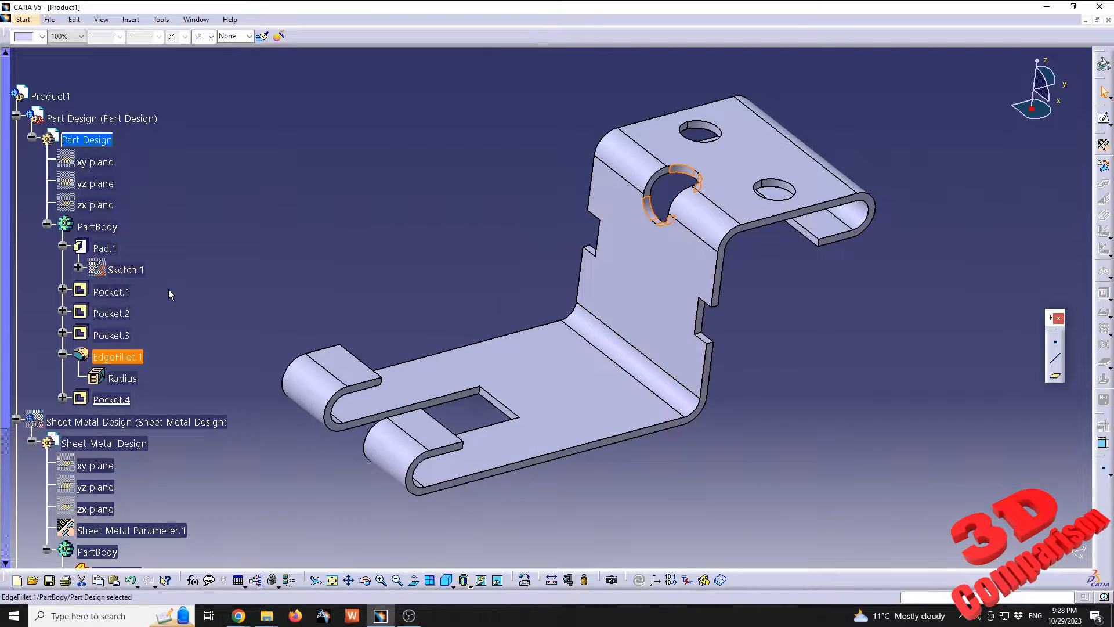
double_click(125, 270)
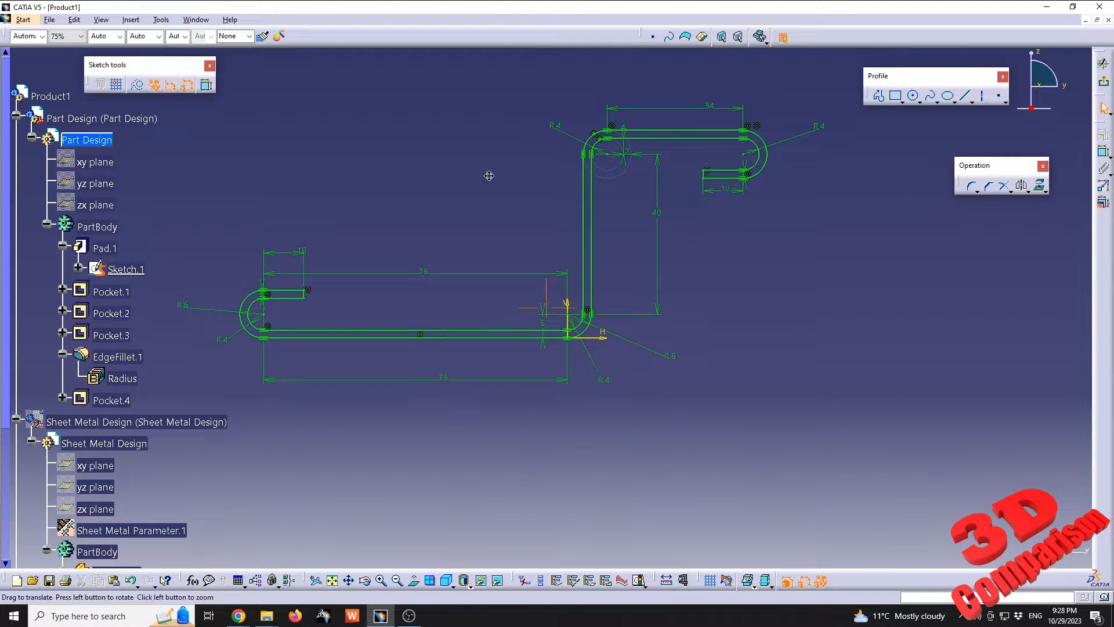
mouse_move(489, 176)
middle_down()
mouse_move(542, 238)
mouse_move(549, 212)
mouse_move(560, 230)
middle_up()
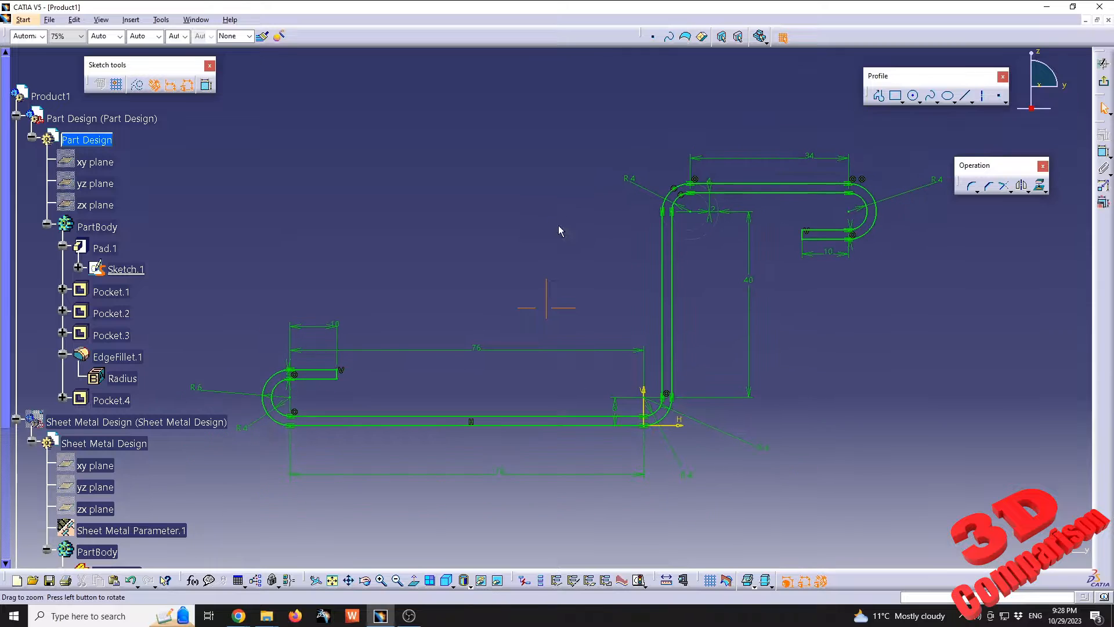
click(1104, 82)
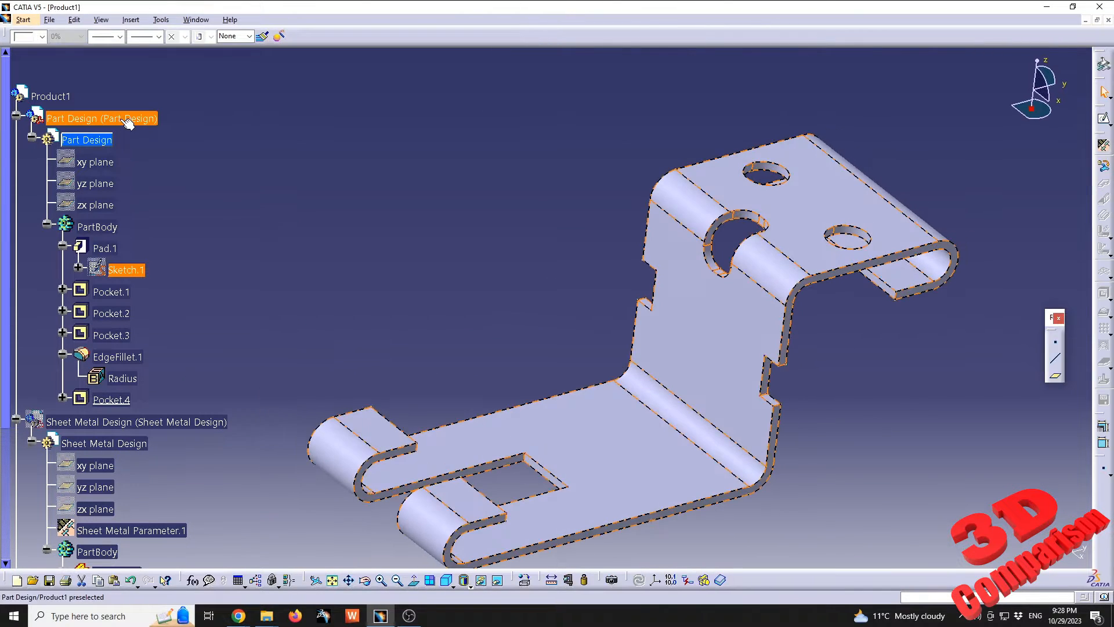
Hide the Part Design part and show the Sheet Metal Design part in its place
right_click(128, 121)
click(154, 155)
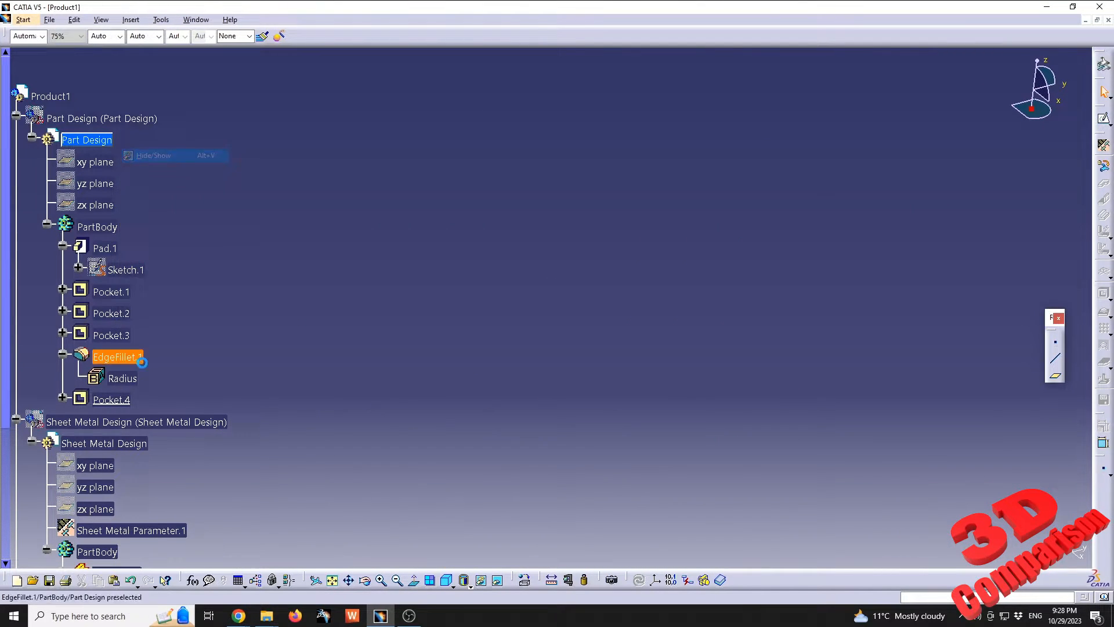
right_click(159, 422)
click(219, 239)
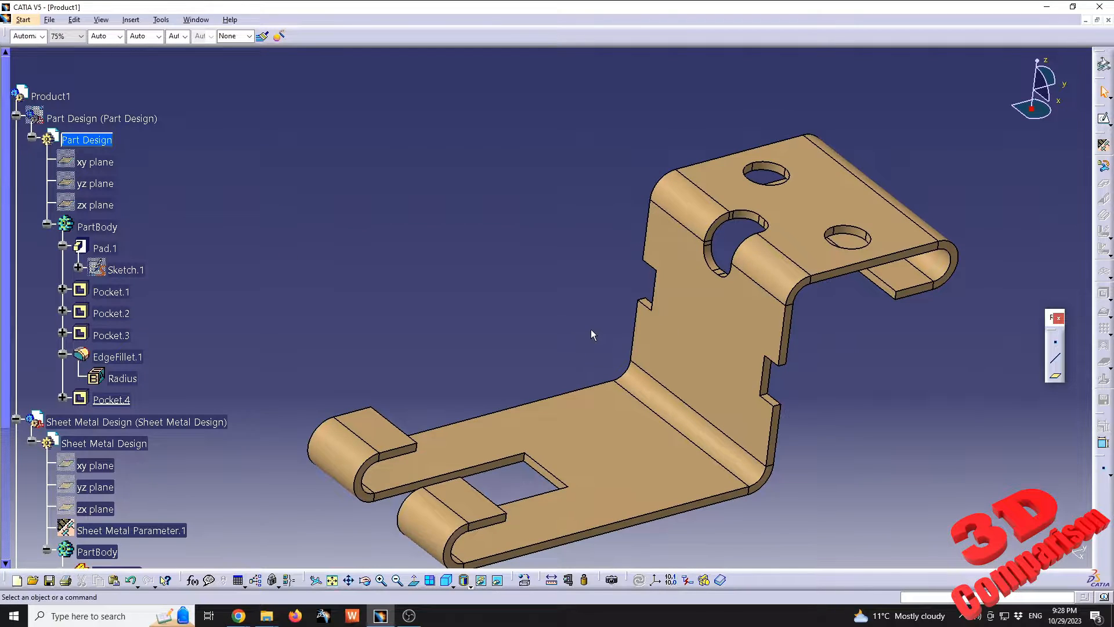
middle_drag(591, 329, 556, 277)
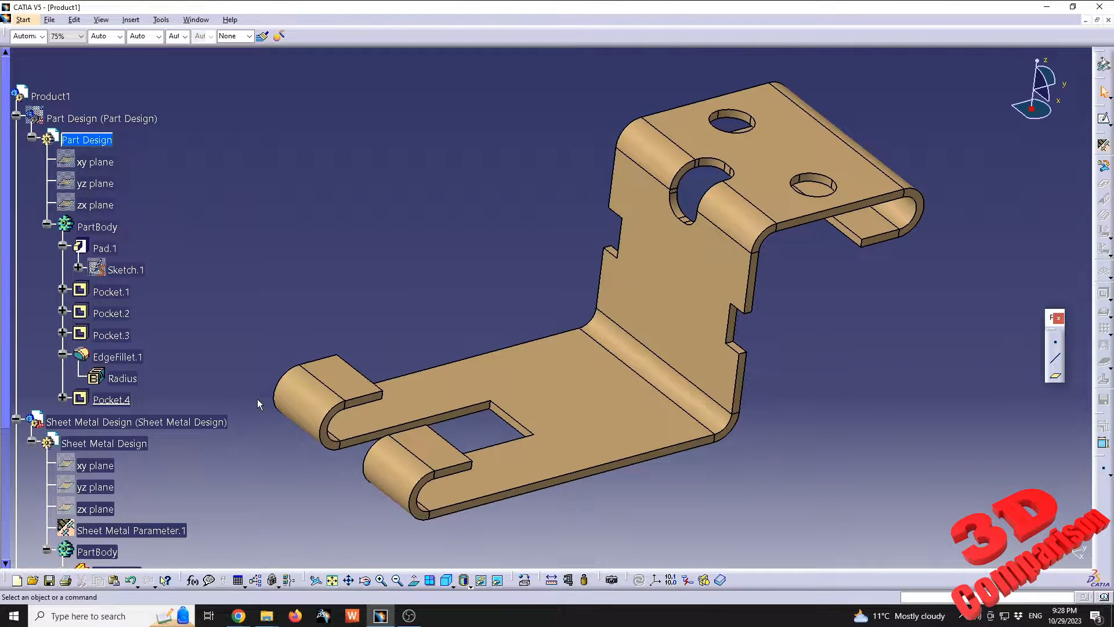
Examine the line profile and its dimensions in Sketch.1 of the sheet metal part's Extrusion.1, and leave the sketch
scroll(235, 402, down, 2)
middle_drag(642, 251, 570, 247)
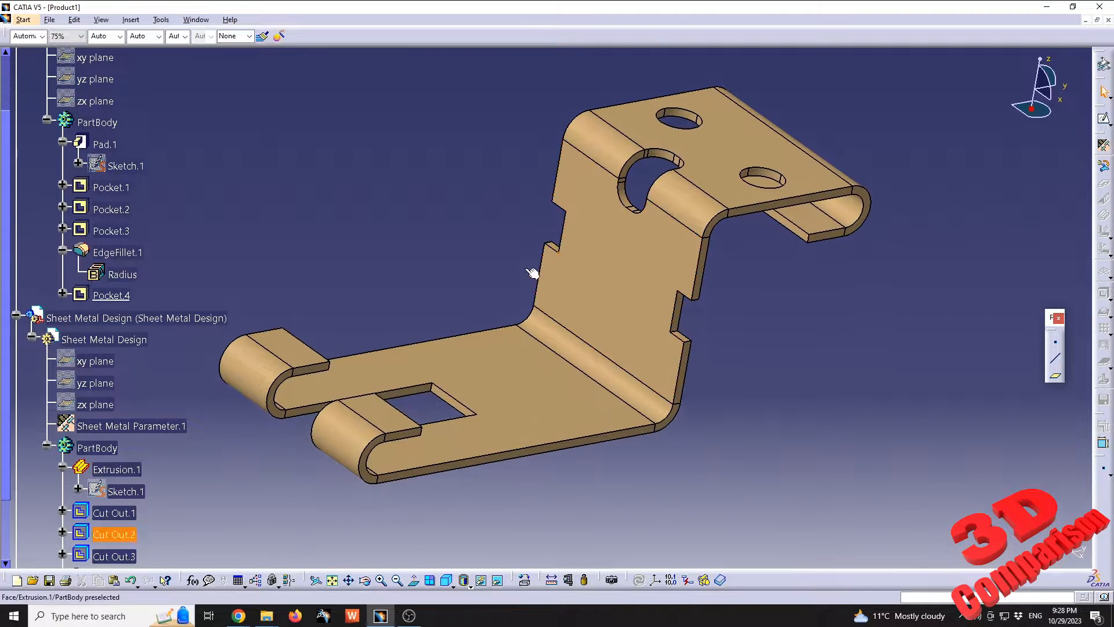
scroll(142, 441, down, 1)
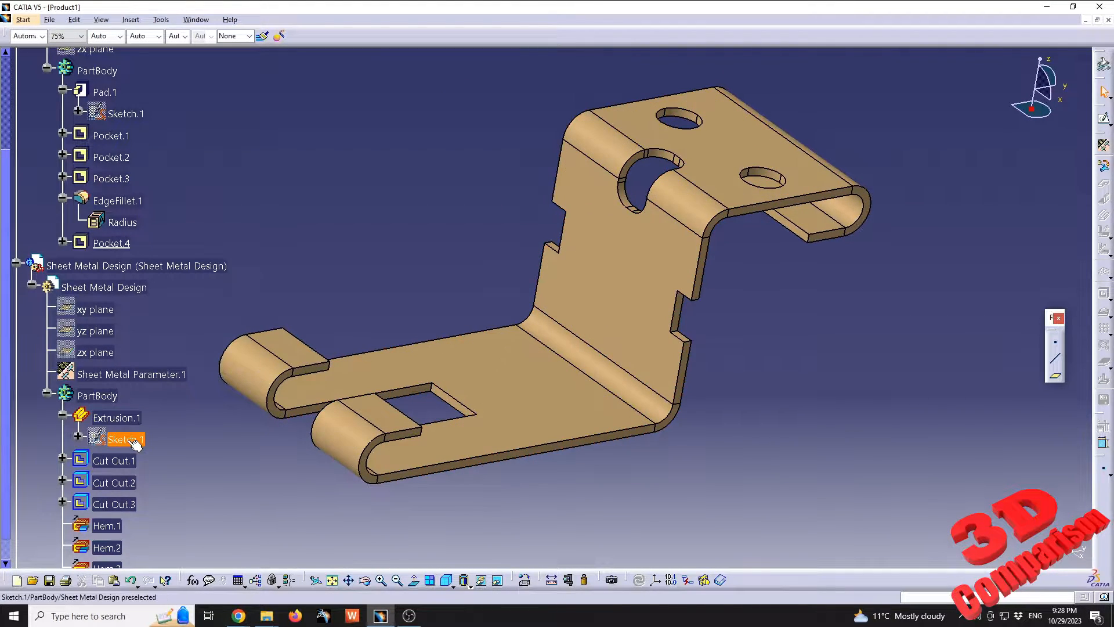
double_click(133, 441)
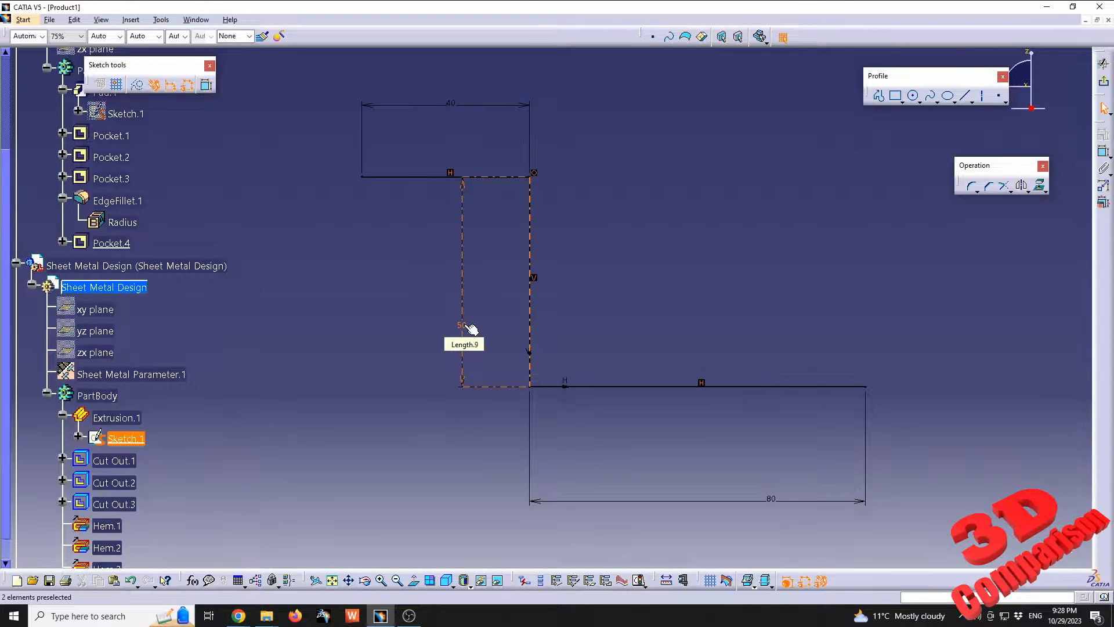
click(775, 499)
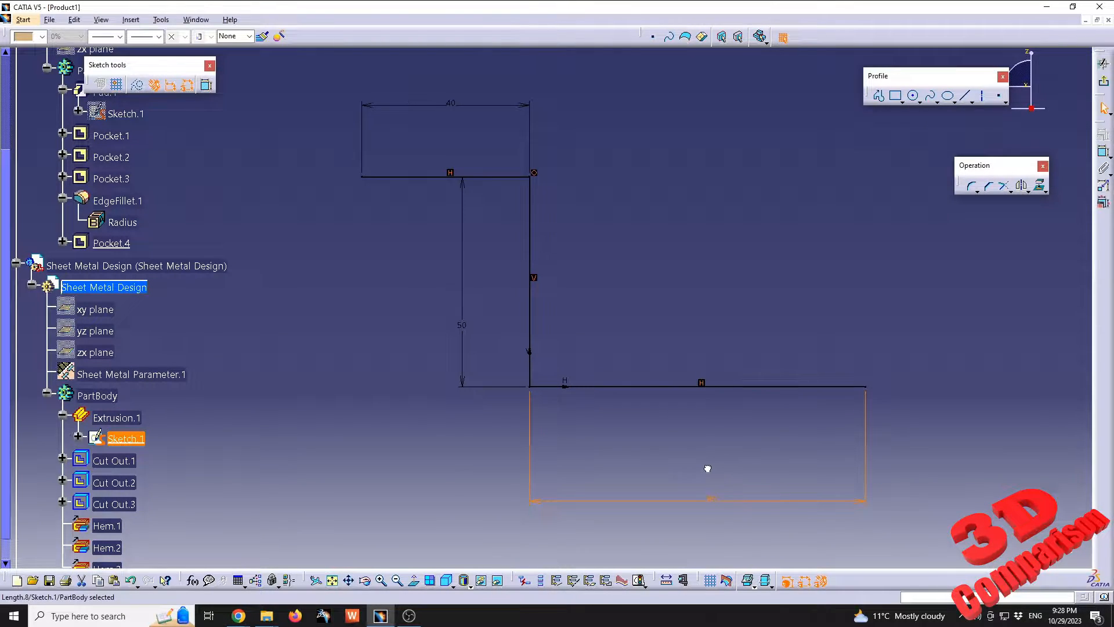
click(1104, 81)
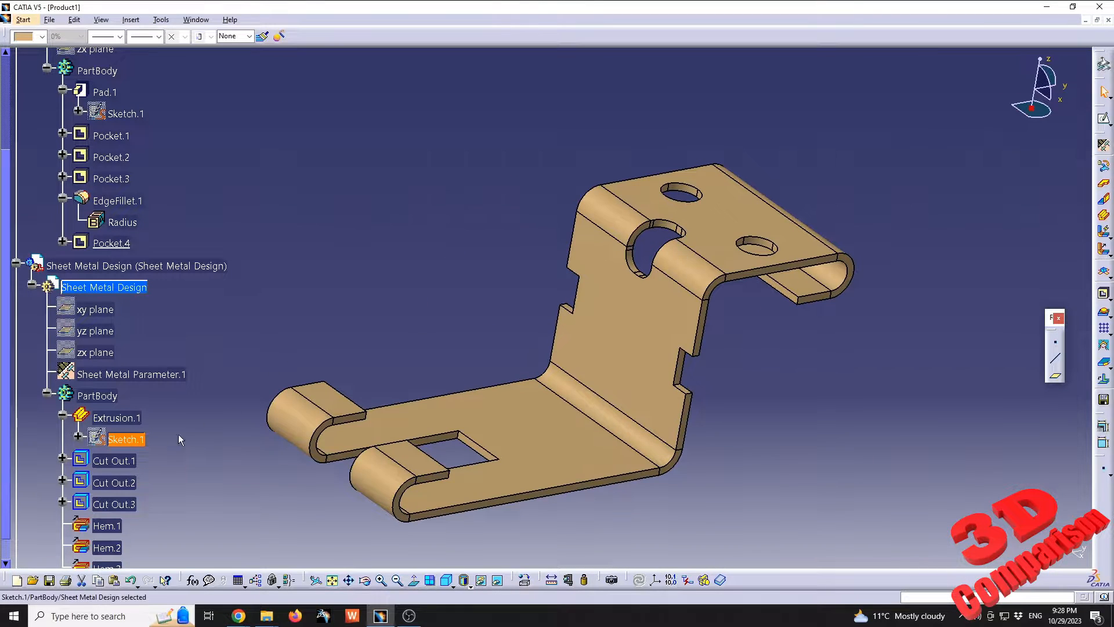
Expand Cut Out.3 of the sheet metal part, examine the rounded cutout profile in its Sketch.5, and leave the sketch
scroll(122, 509, down, 1)
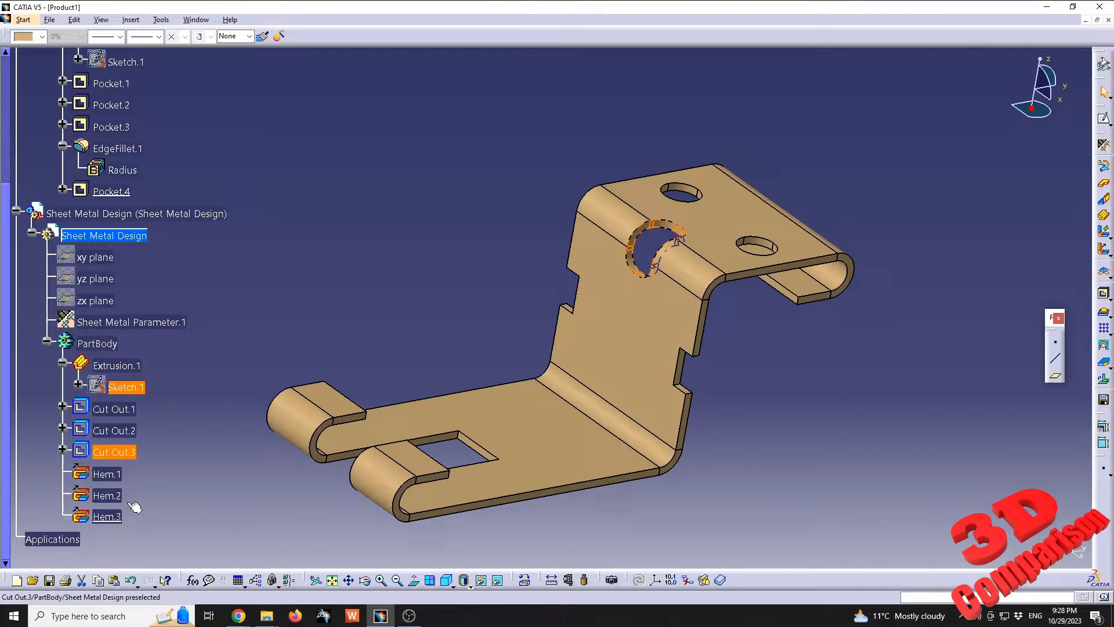
click(114, 452)
click(62, 449)
double_click(124, 473)
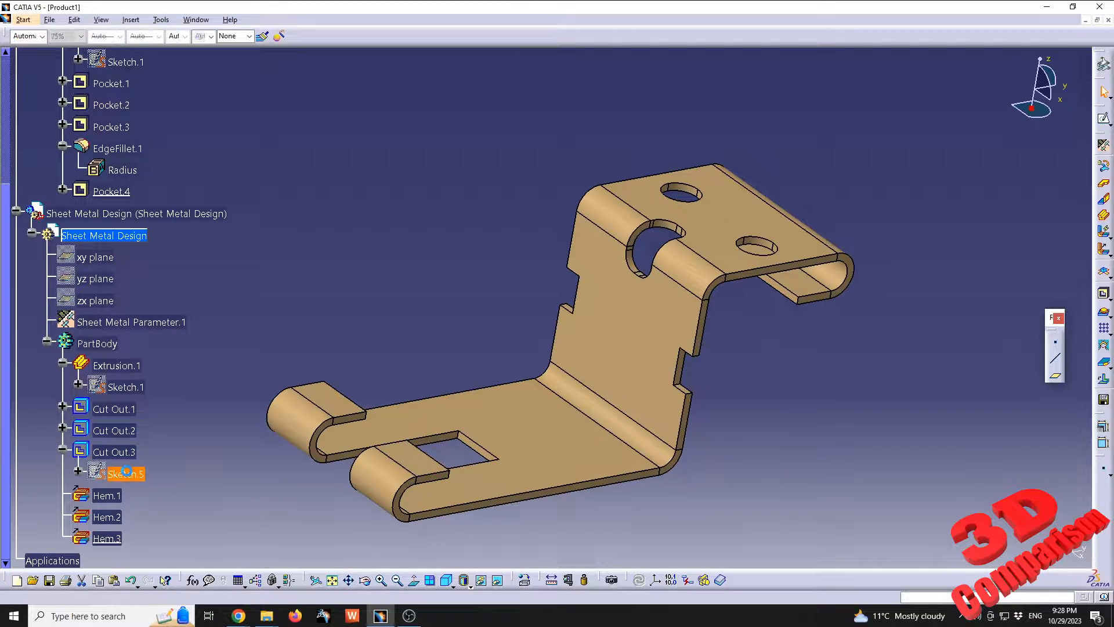
scroll(739, 186, down, 1)
middle_drag(739, 186, 490, 331)
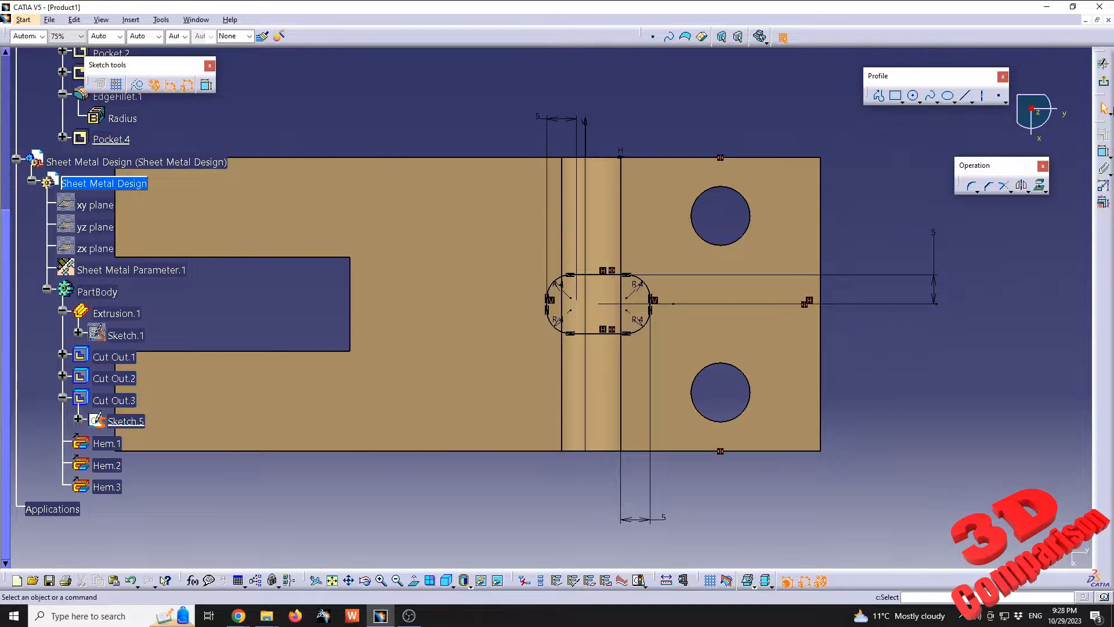
click(1104, 62)
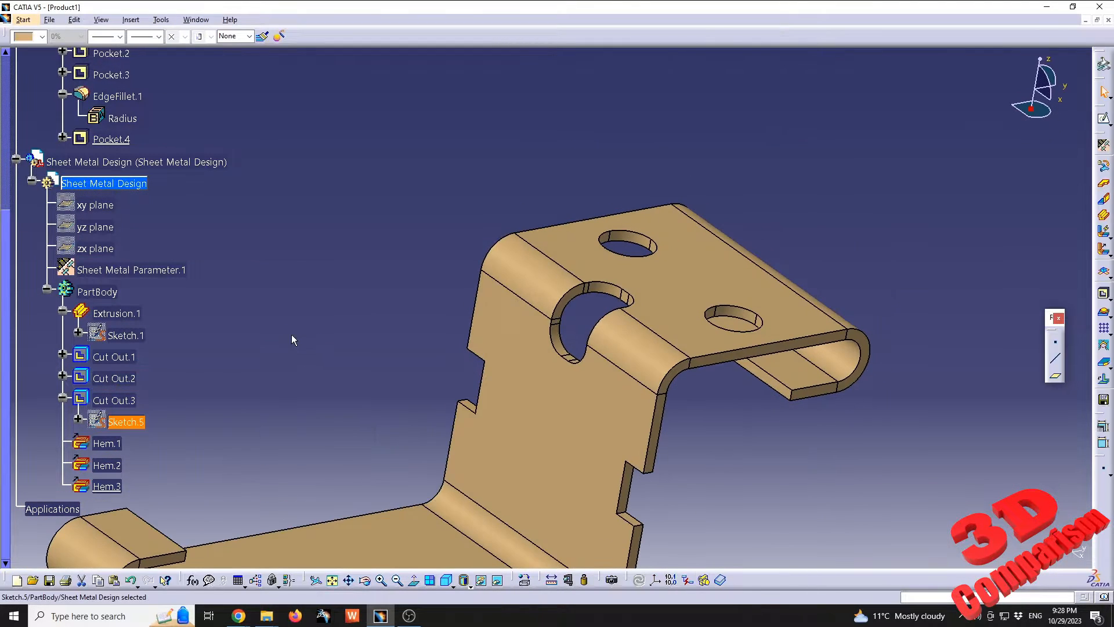
Show the Part Design part again so that both brackets overlap, and compare them
scroll(399, 267, up, 5)
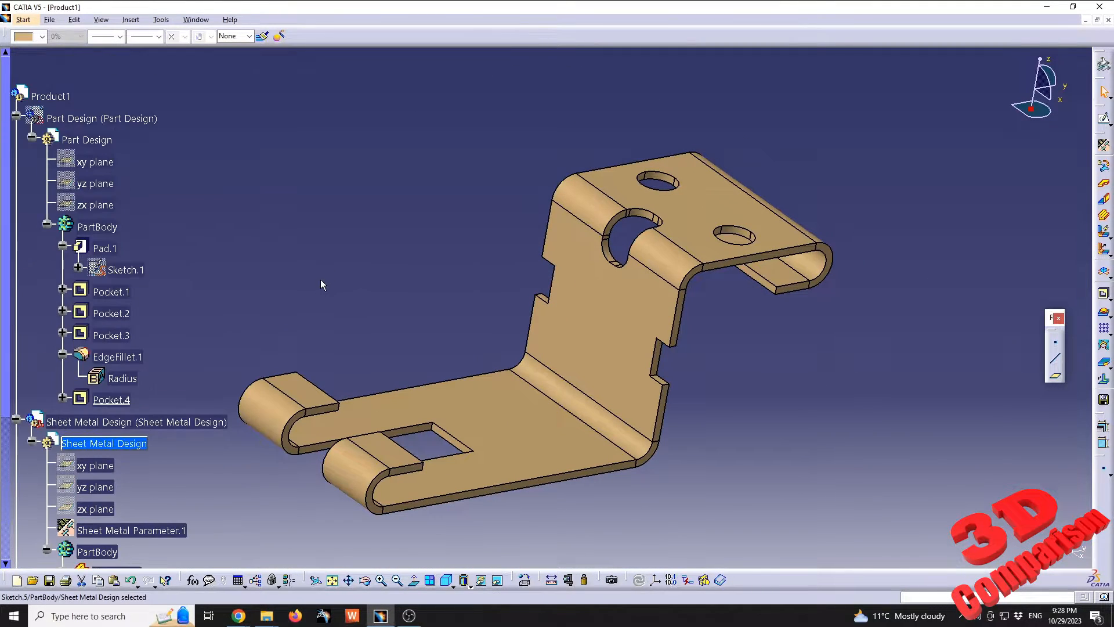
right_click(111, 120)
click(162, 154)
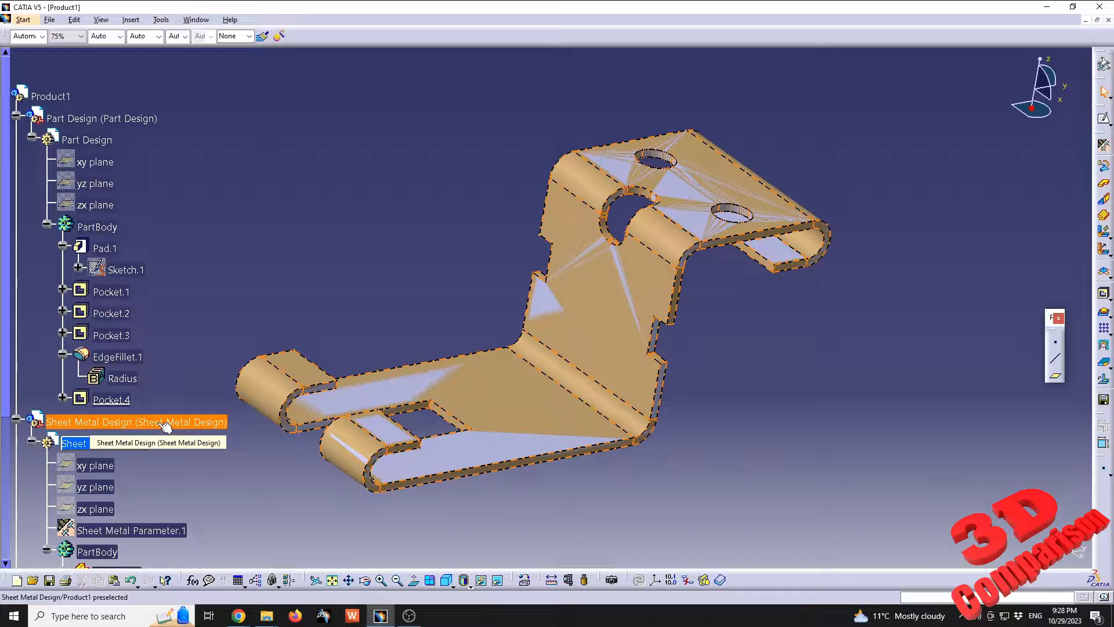
middle_drag(510, 322, 783, 335)
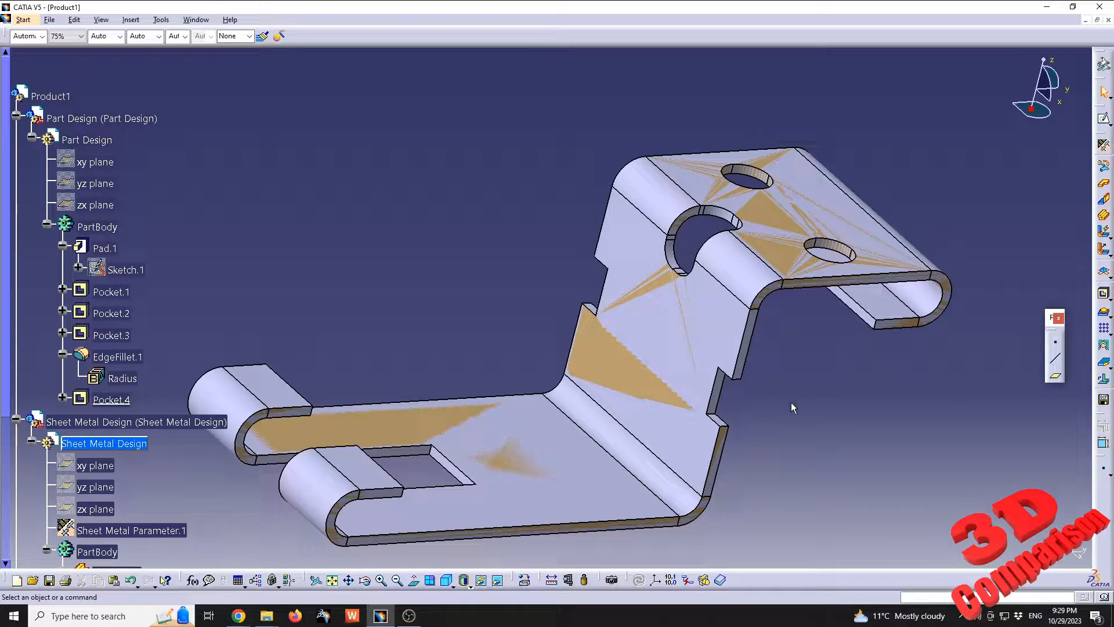
middle_drag(792, 402, 538, 297)
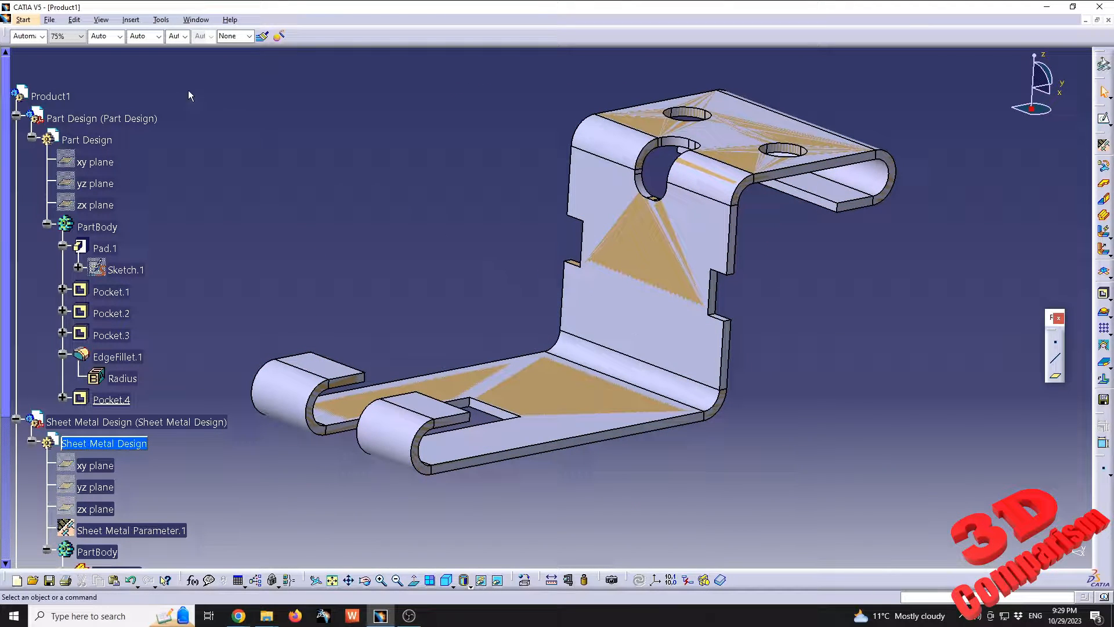
Choose the Sheet Metal Design workbench from the mechanical design workbenches
click(24, 19)
mouse_move(57, 51)
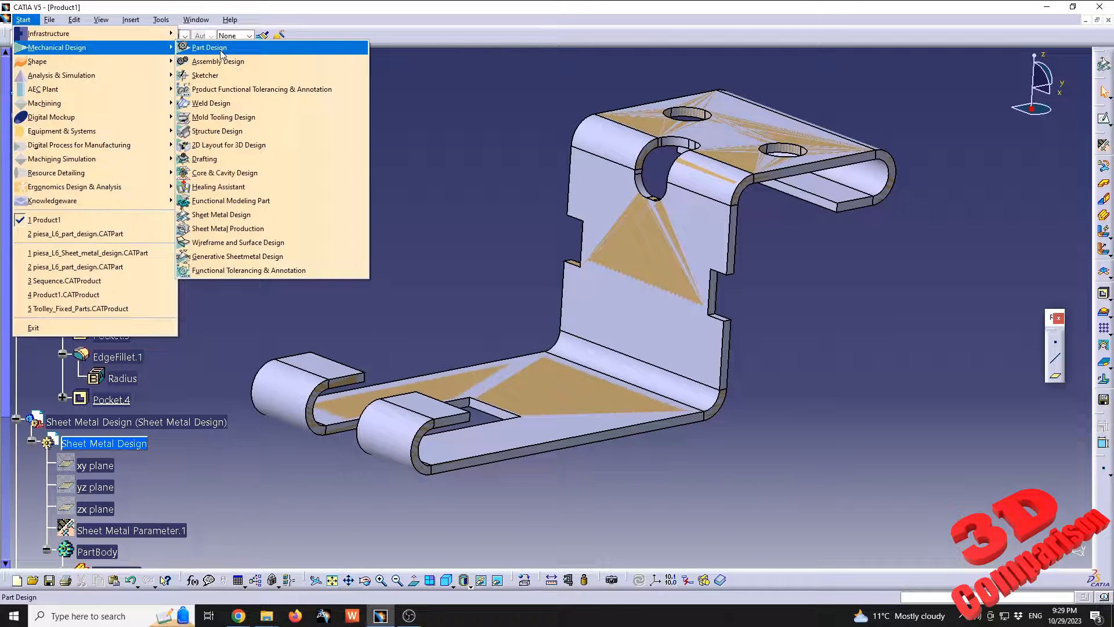
click(311, 221)
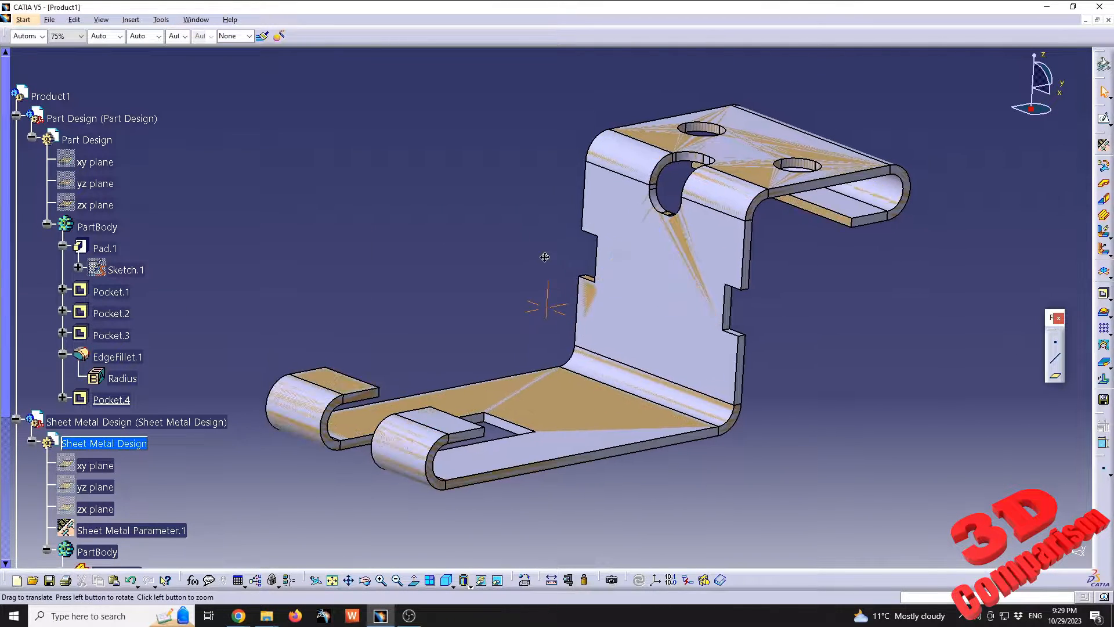
Switch to the Bard chat in Chrome and read its answer on when CATIA added sheet metal design, highlighting key passages
mouse_move(238, 614)
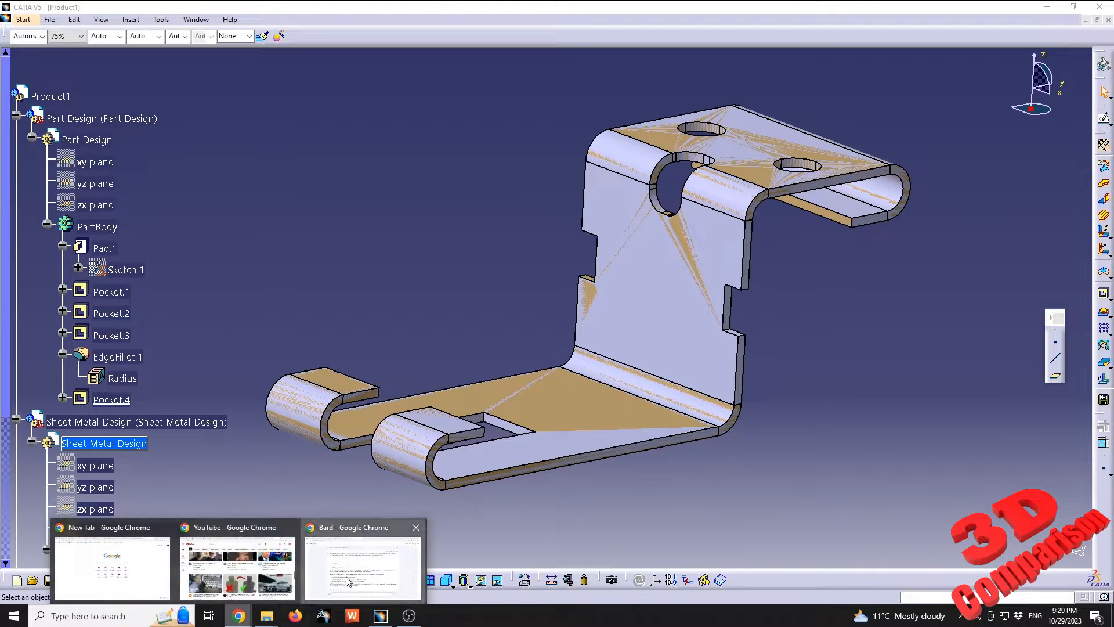
click(348, 580)
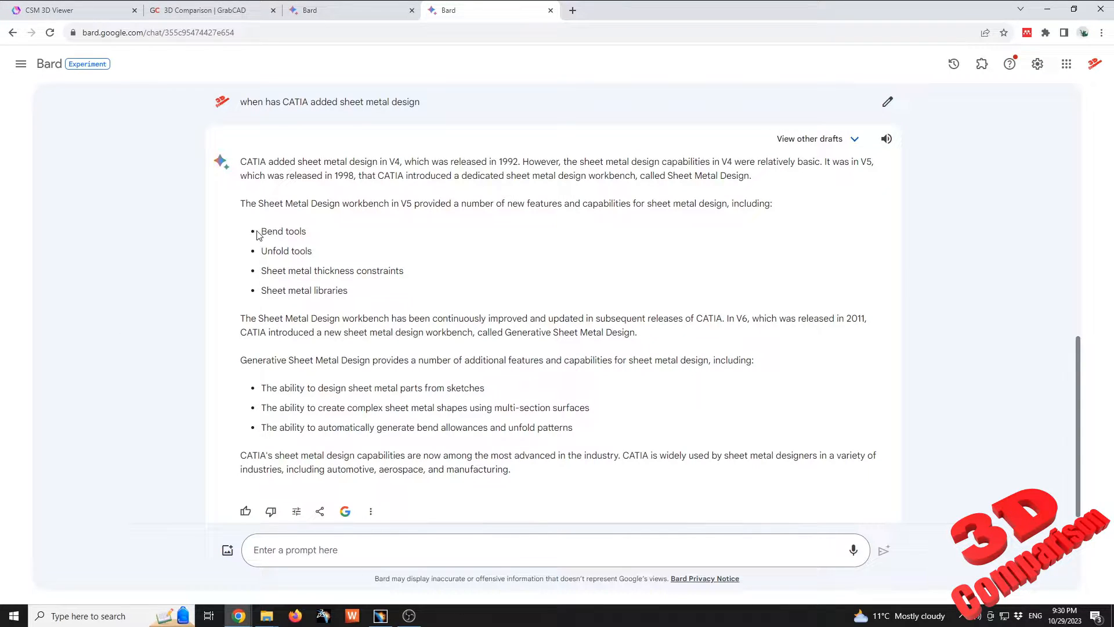
drag(261, 233, 328, 252)
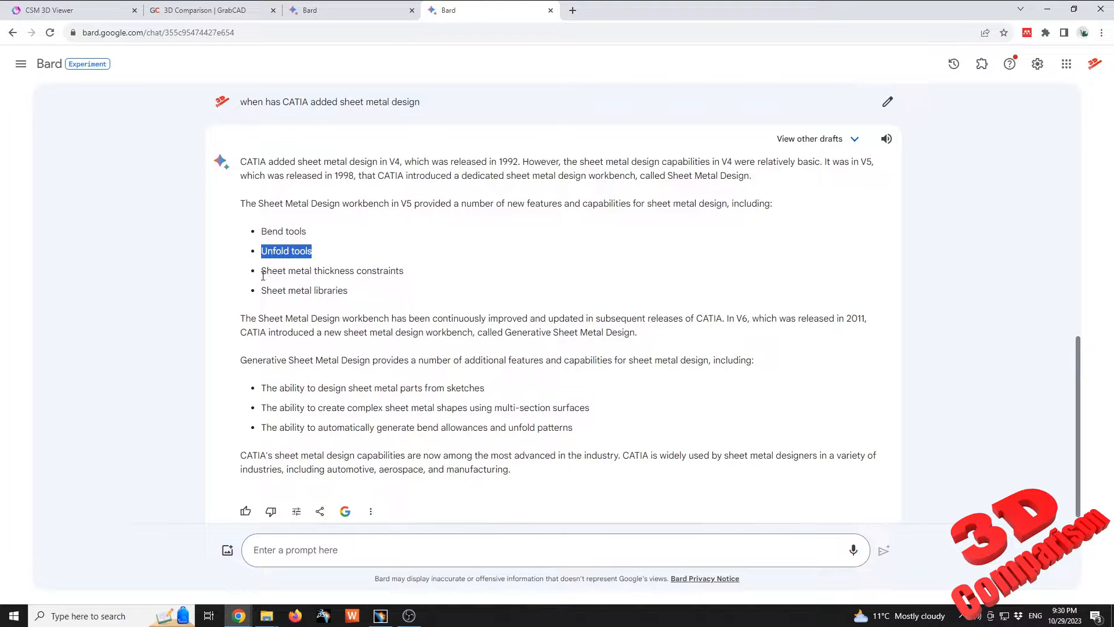
mouse_move(262, 271)
mouse_down()
mouse_move(409, 272)
mouse_move(262, 292)
mouse_up()
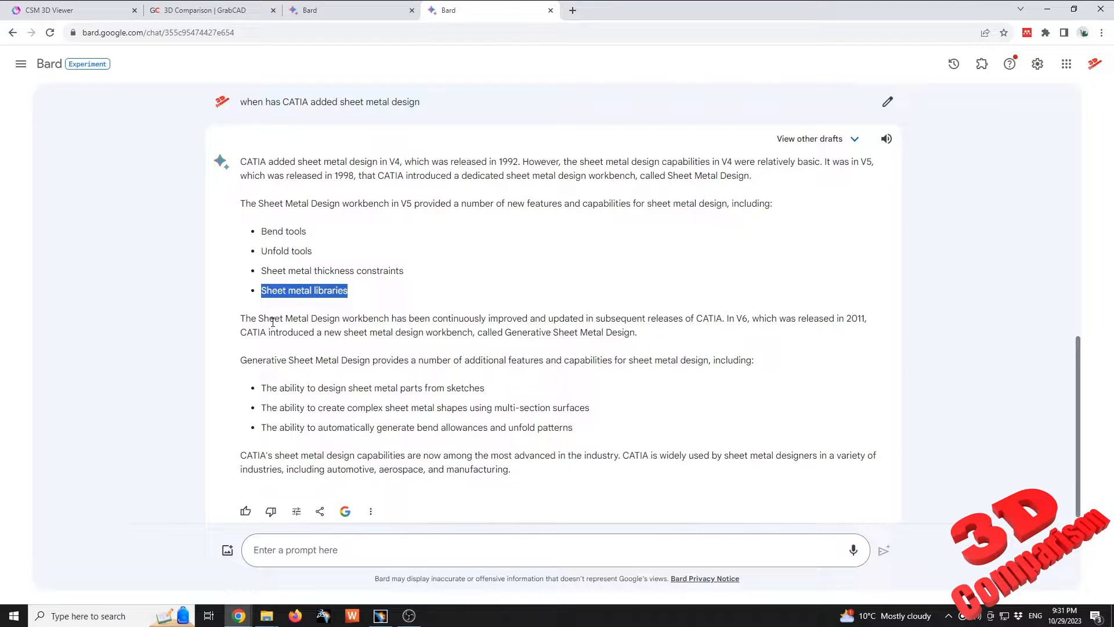
drag(269, 319, 458, 320)
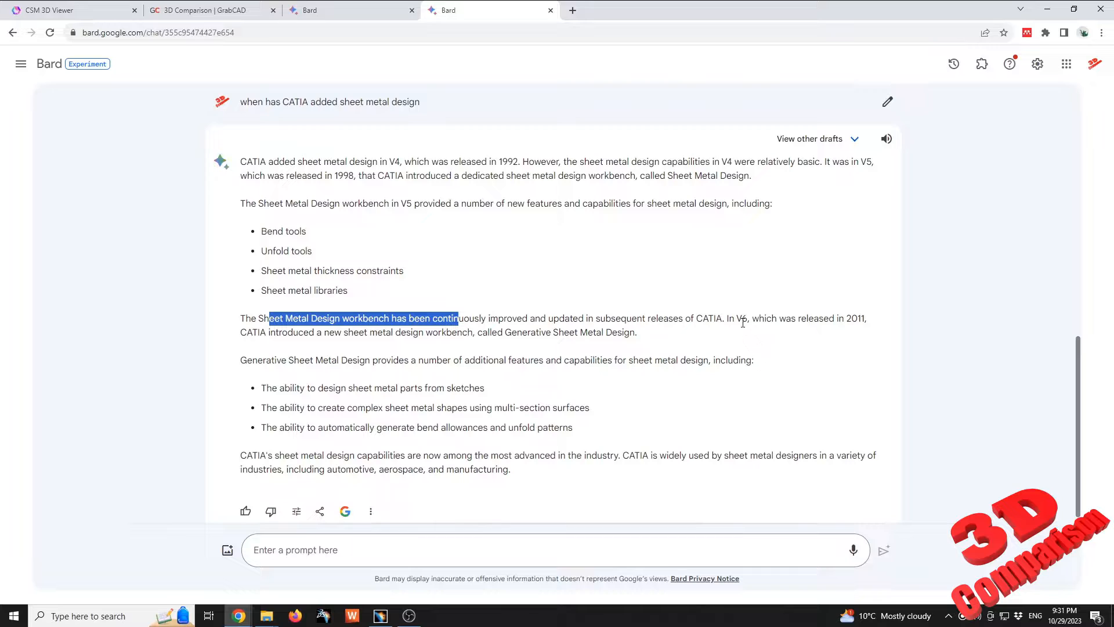
drag(735, 318, 743, 321)
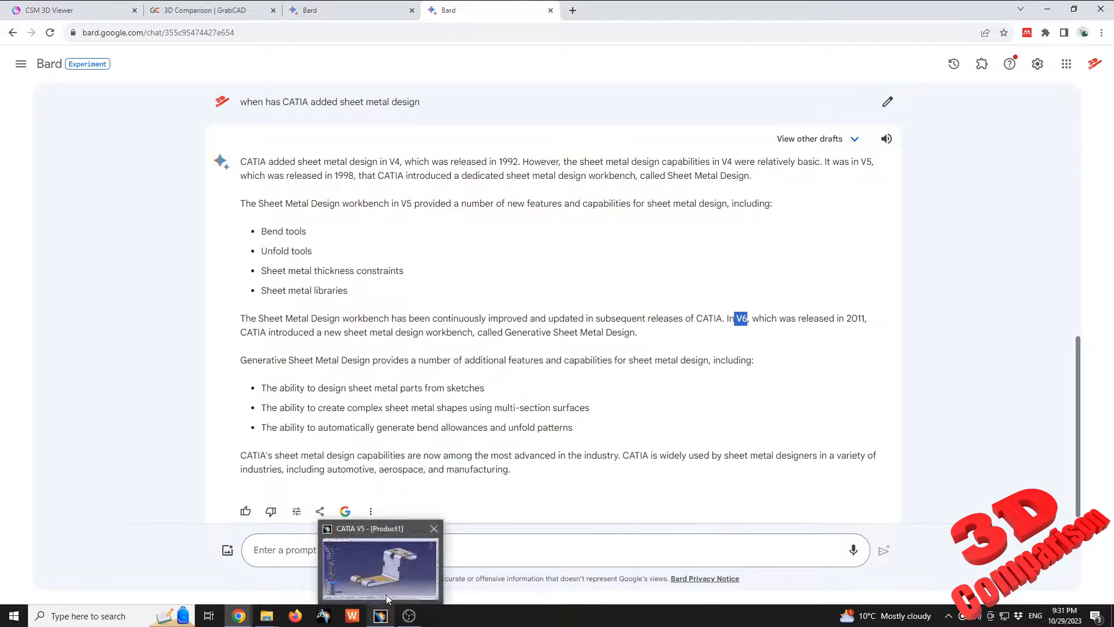
Switch back to CATIA V5 and open Sketch.1 of the sheet metal part's Extrusion.1 for editing
click(386, 598)
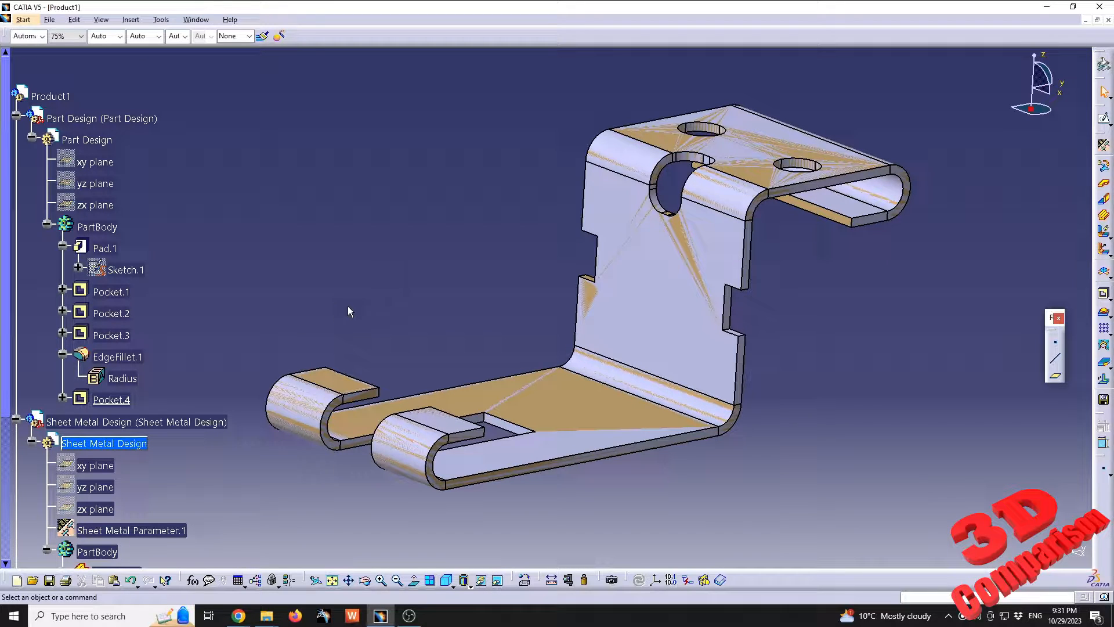
scroll(313, 344, down, 2)
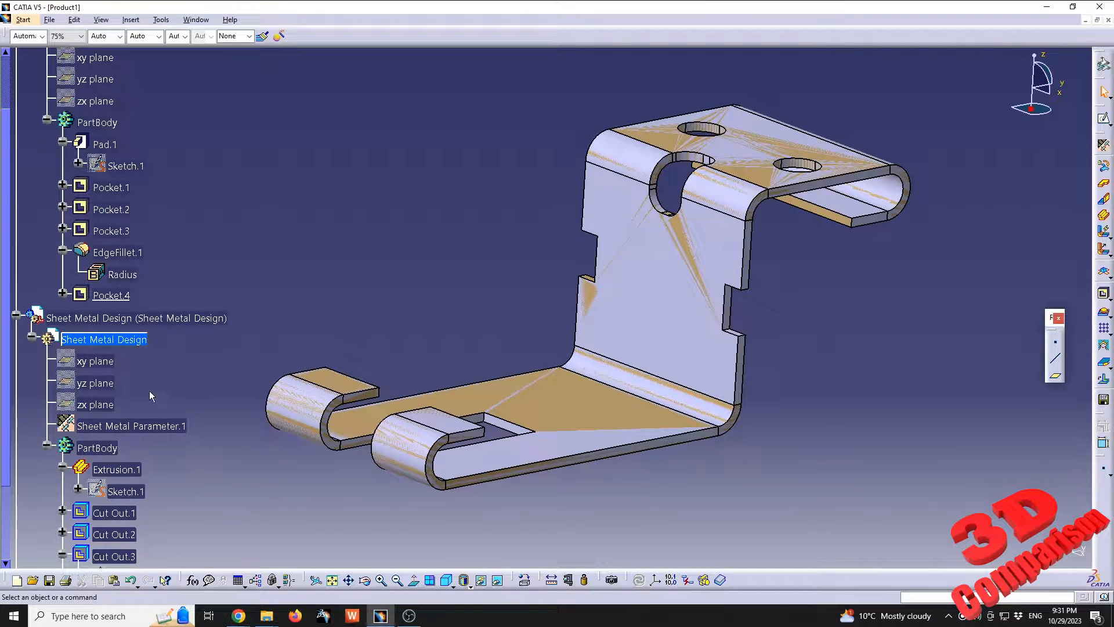
click(126, 343)
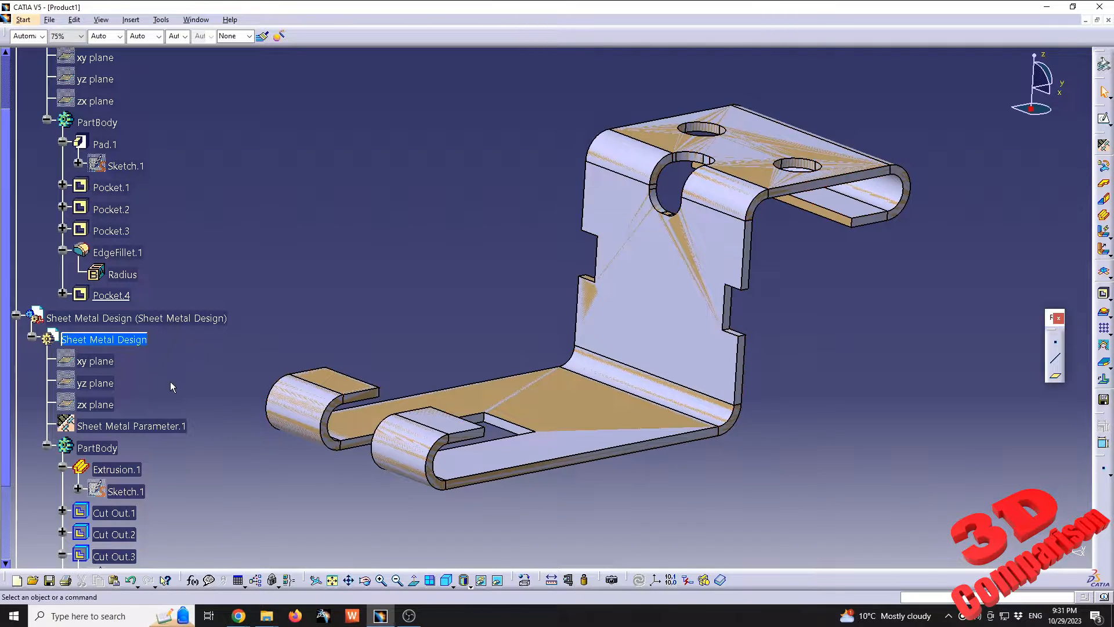
double_click(133, 493)
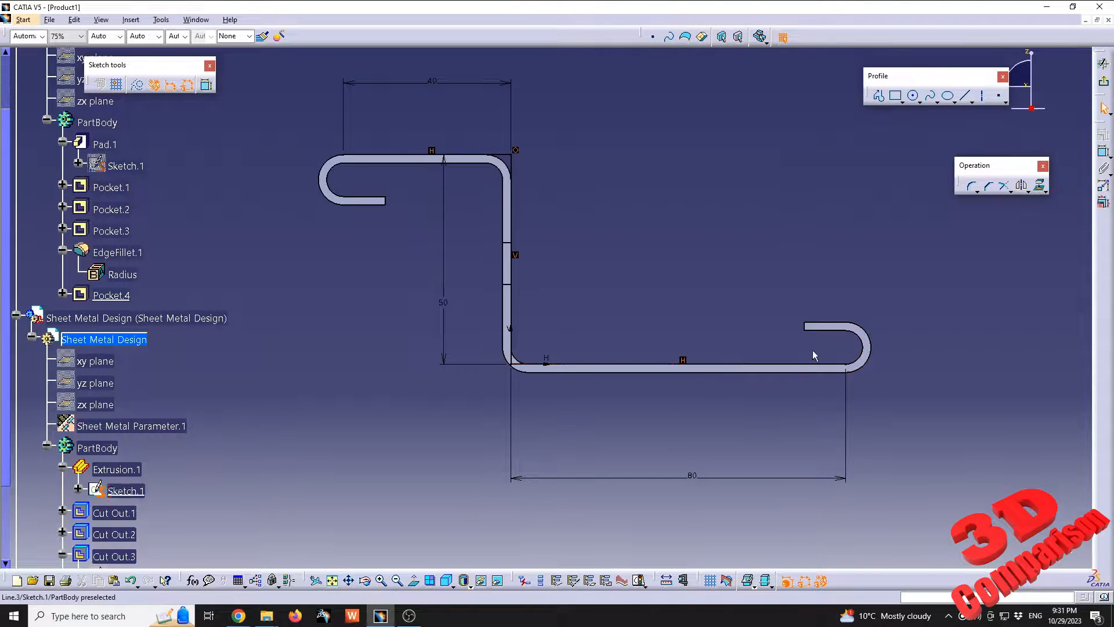
Hide the Part Design part so that only the sheet metal profile lines remain in the sketch view
scroll(135, 172, up, 3)
right_click(135, 173)
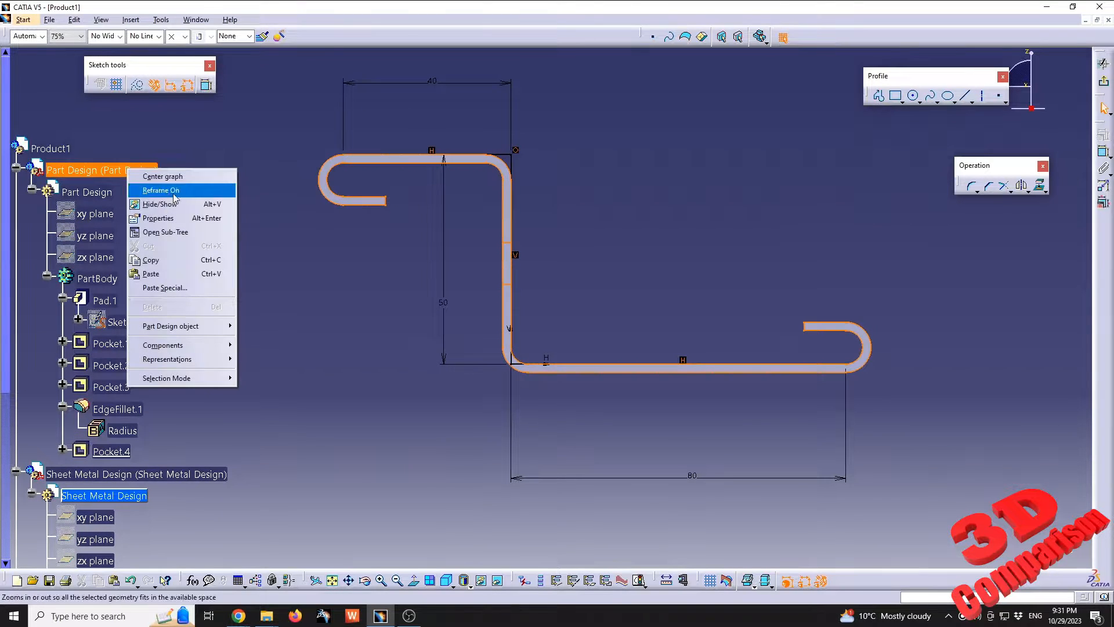
click(203, 199)
Set the length of the upper horizontal line in the sheet metal profile to 50 mm and leave the sketch
middle_drag(462, 224, 452, 260)
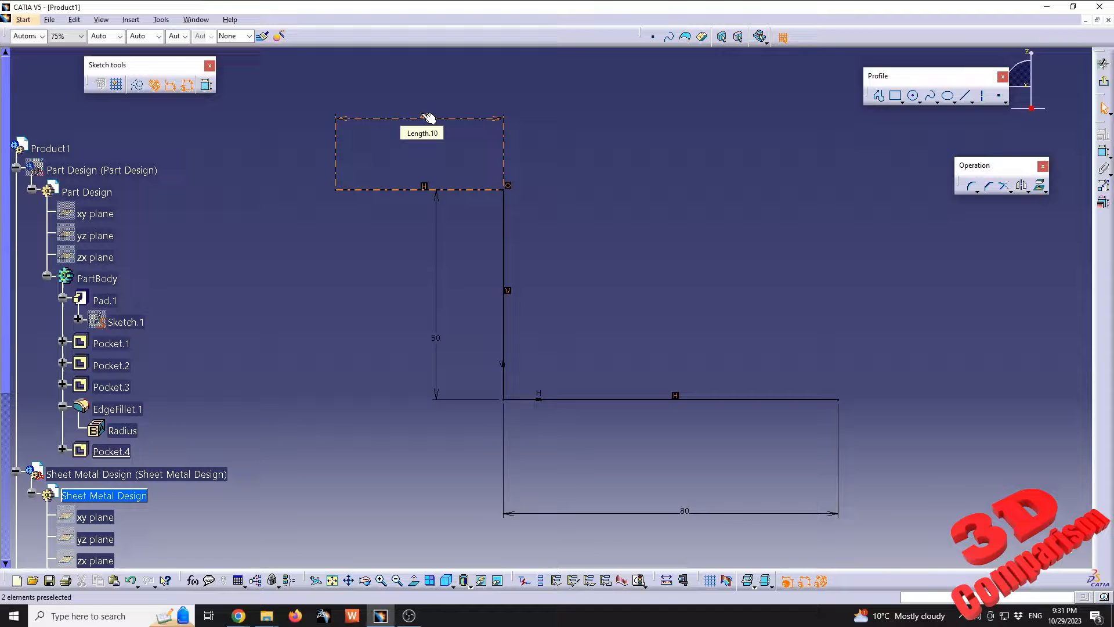
double_click(429, 118)
text(5)
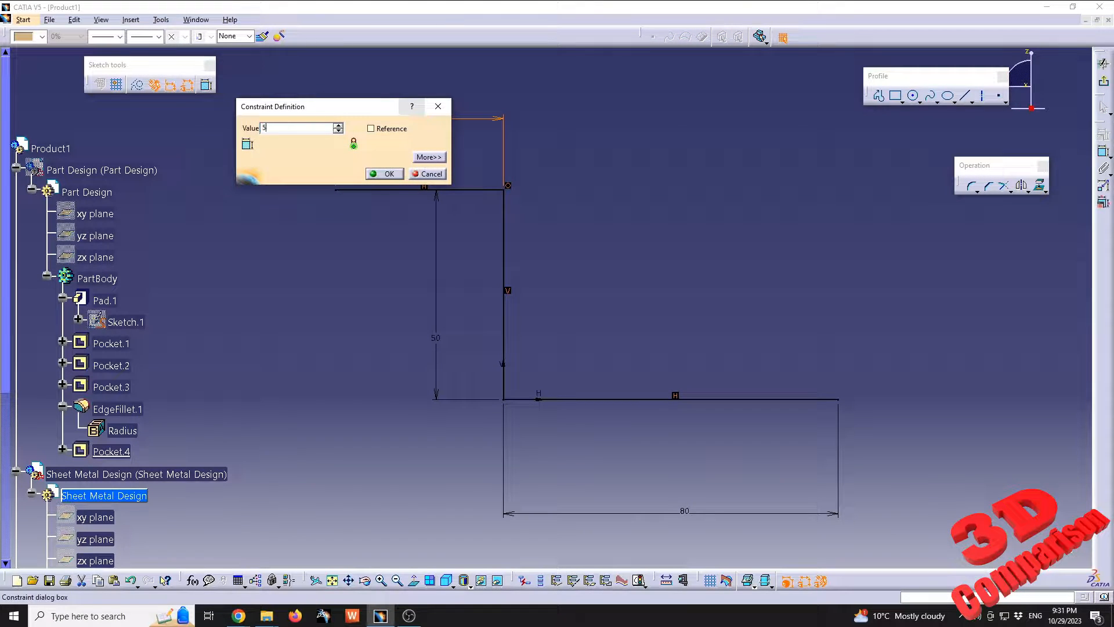
text(0)
key(Return)
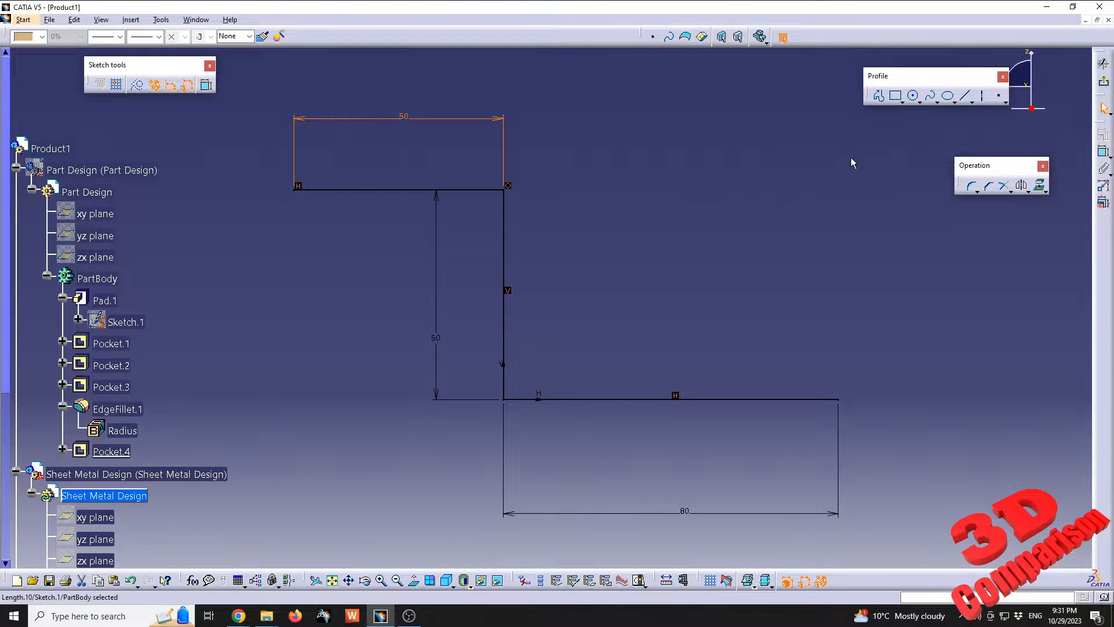
click(1104, 81)
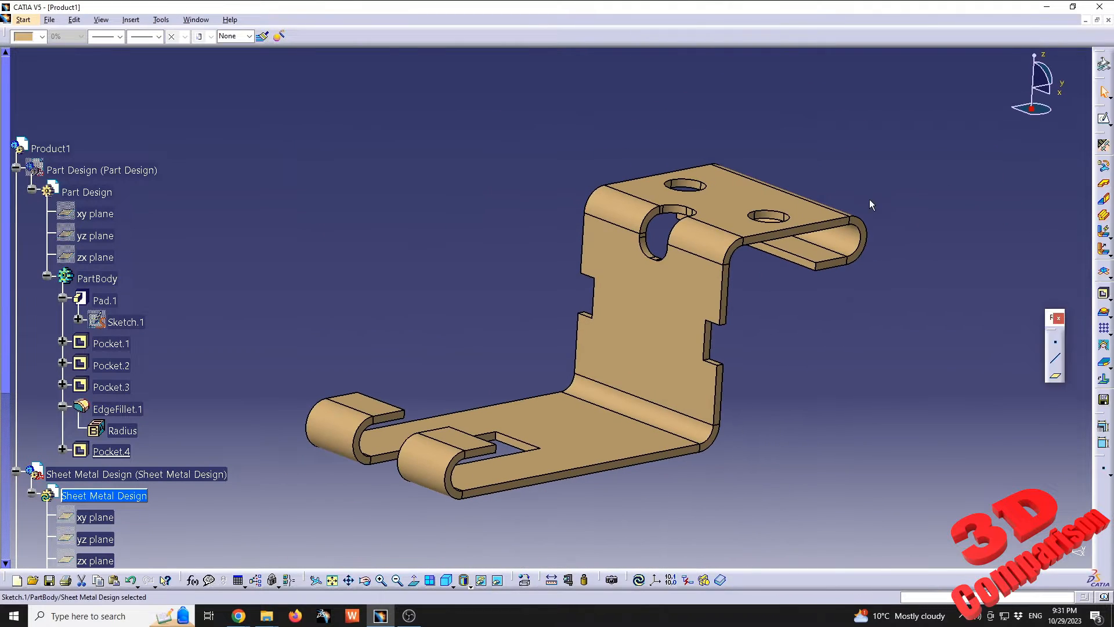
Show the Part Design part again over the sheet metal bracket and update the sheet metal part
right_click(116, 170)
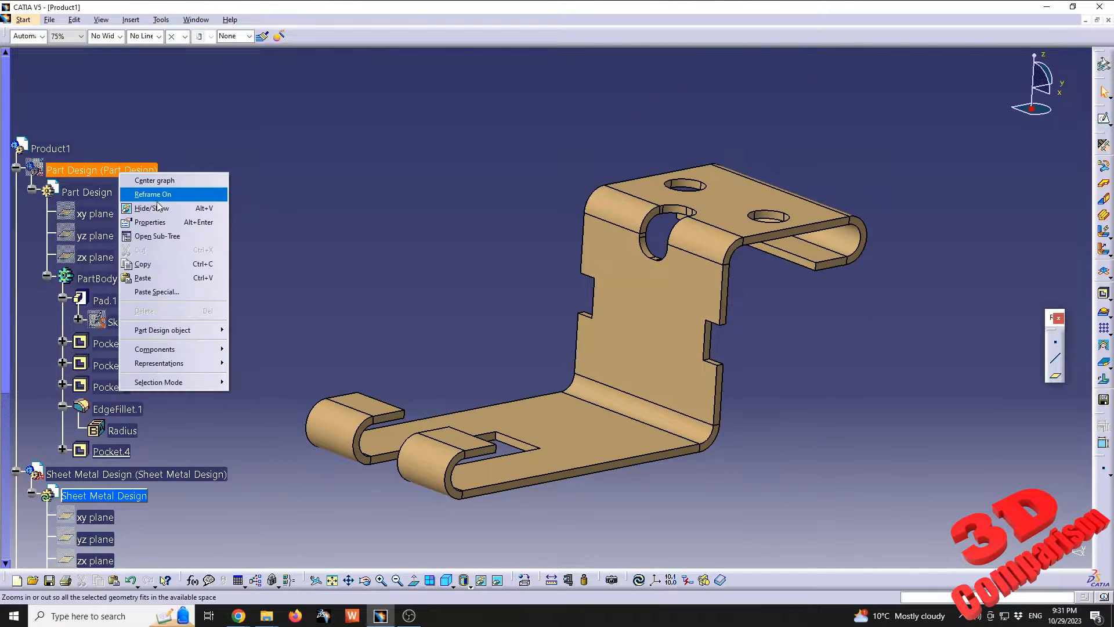
click(152, 208)
middle_drag(525, 293, 520, 343)
middle_drag(438, 317, 461, 278)
scroll(422, 326, down, 3)
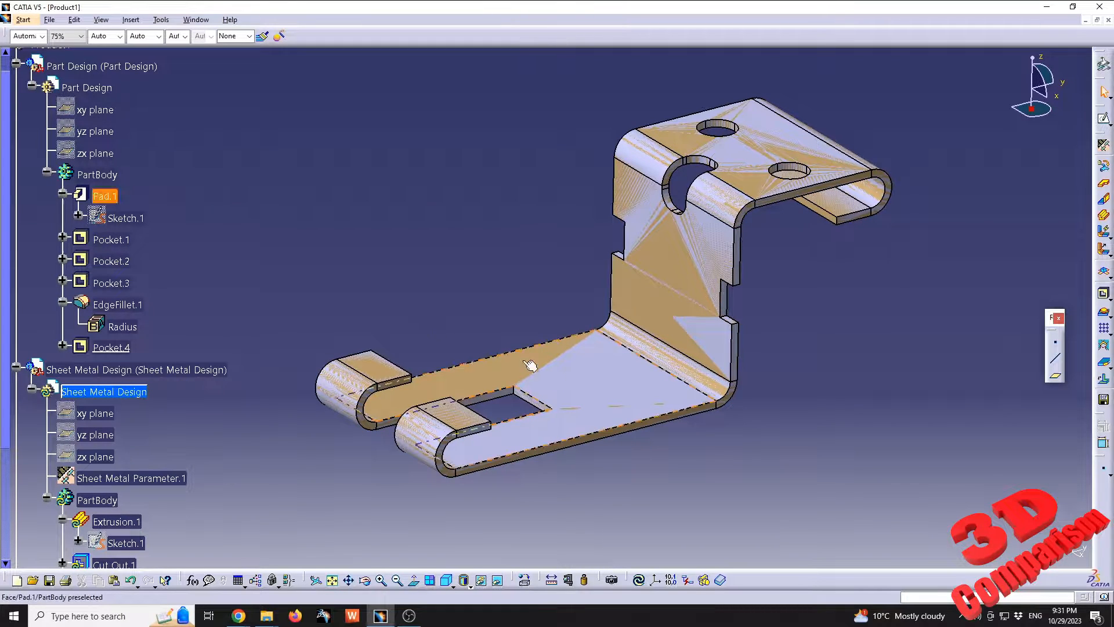
click(643, 582)
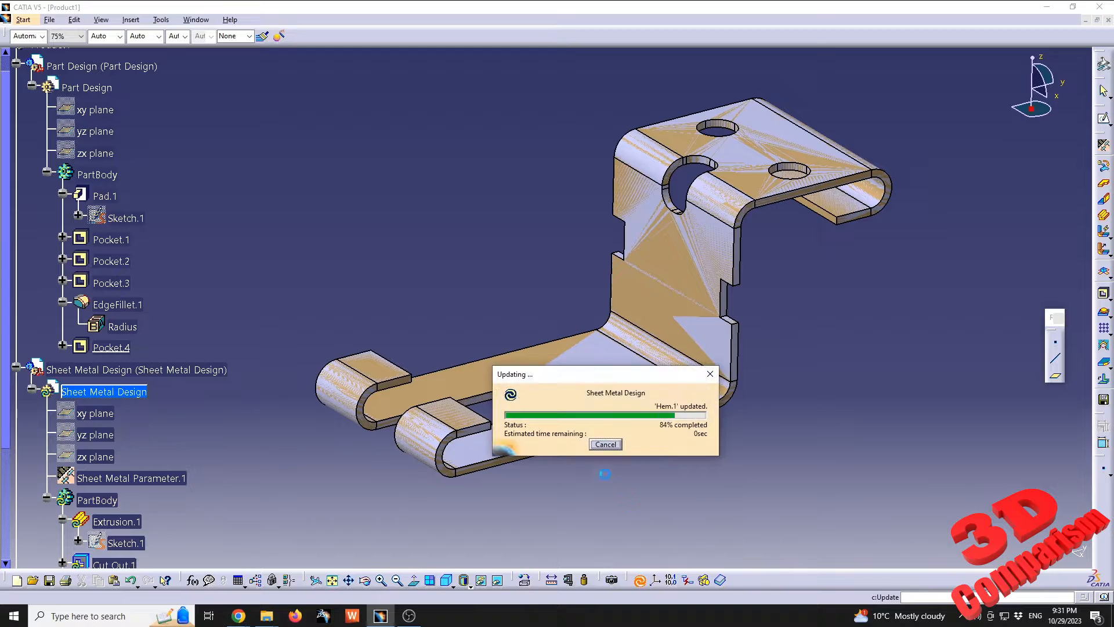
Compare the upper flange, holes and hem of the two overlapping brackets from several angles
middle_click(764, 256)
mouse_move(764, 255)
middle_down()
mouse_move(702, 299)
mouse_move(500, 180)
mouse_move(566, 166)
middle_up()
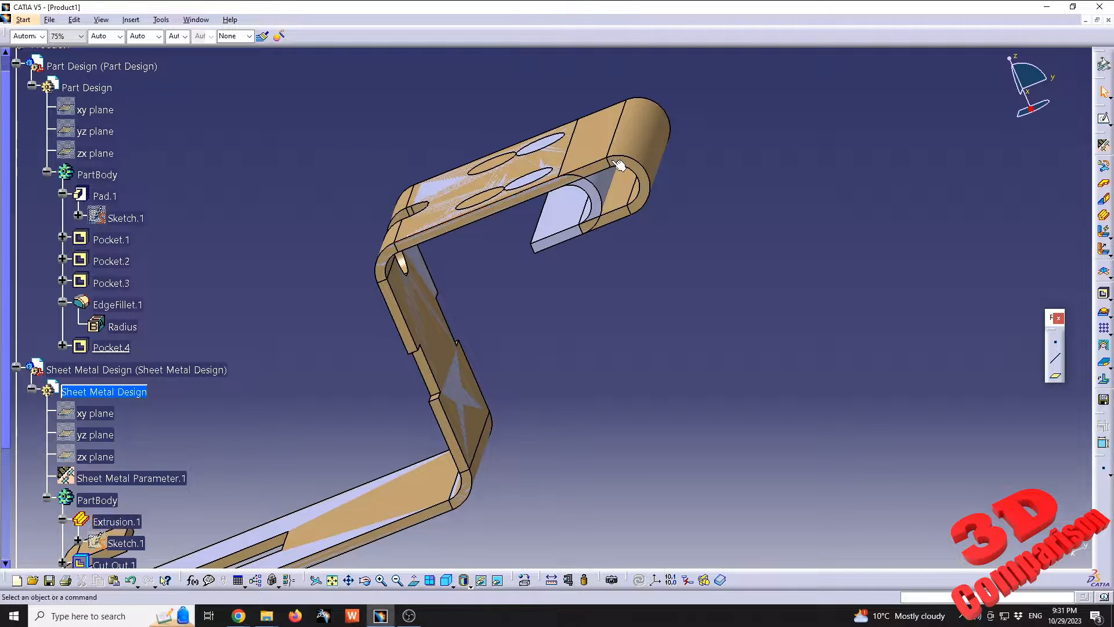
middle_drag(458, 244, 558, 244)
scroll(557, 244, up, 1)
middle_drag(455, 272, 575, 296)
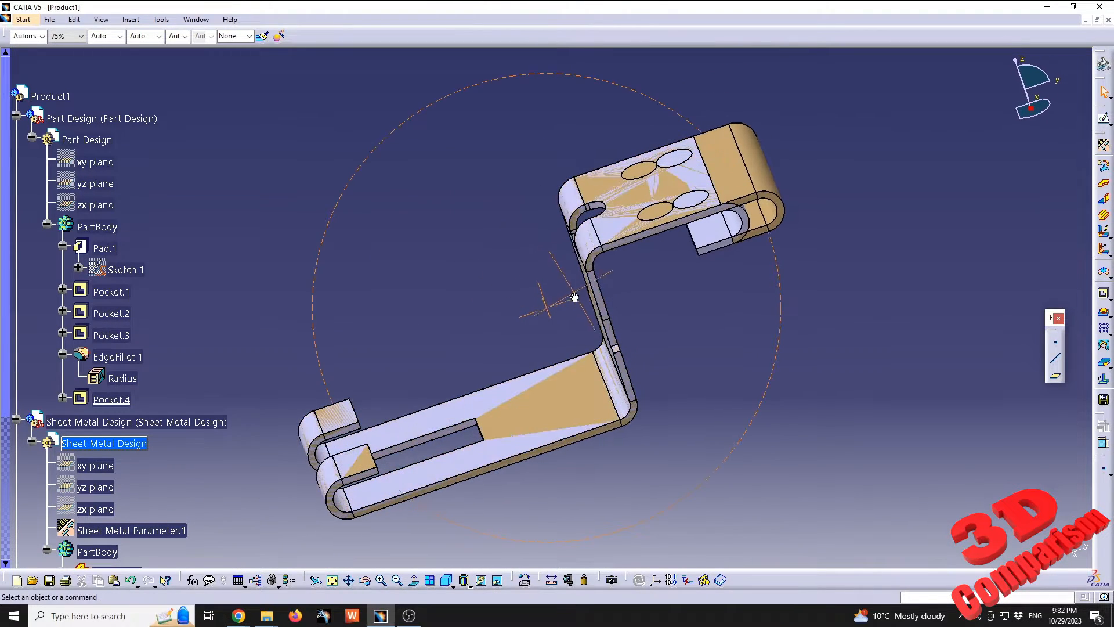
Open Sketch.1 of Extrusion.1 again to review the sheet metal profile, and leave it without editing
scroll(250, 440, down, 2)
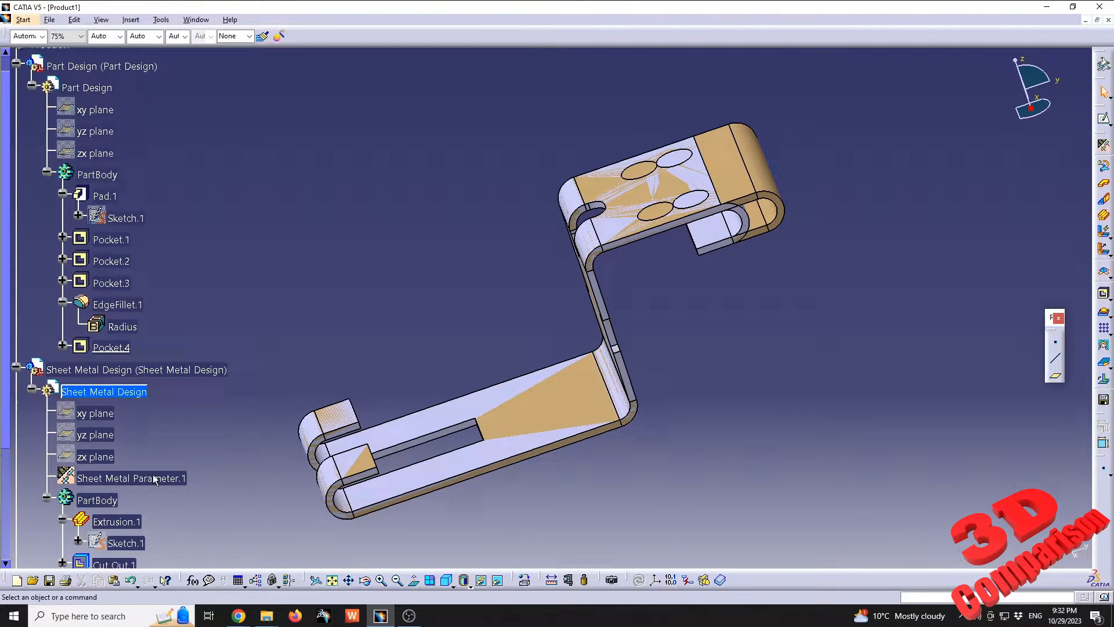
double_click(132, 545)
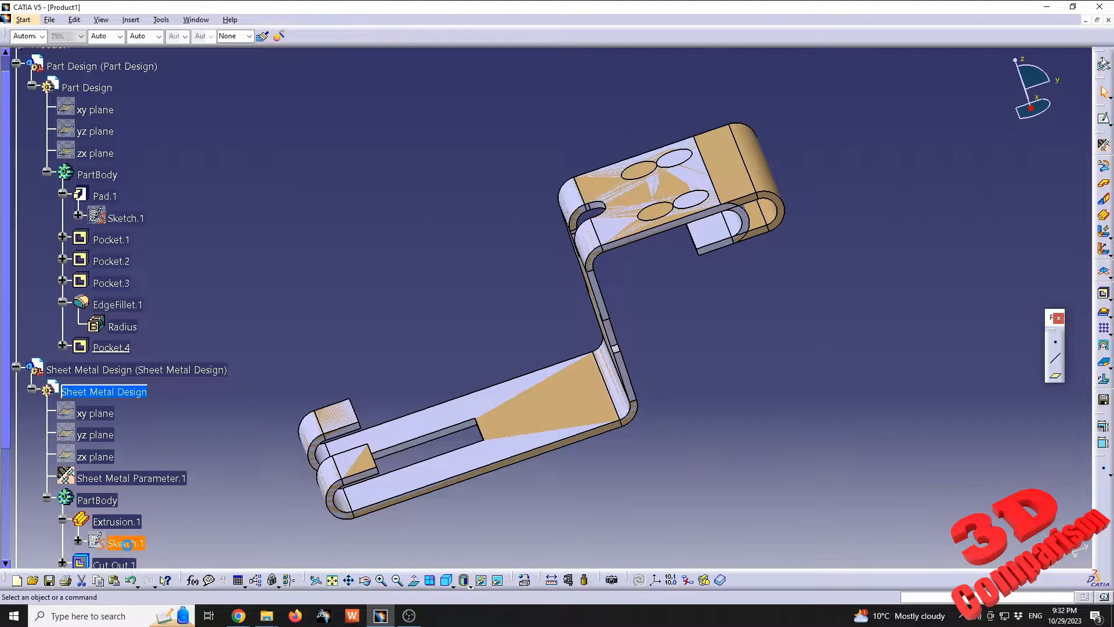
click(1107, 85)
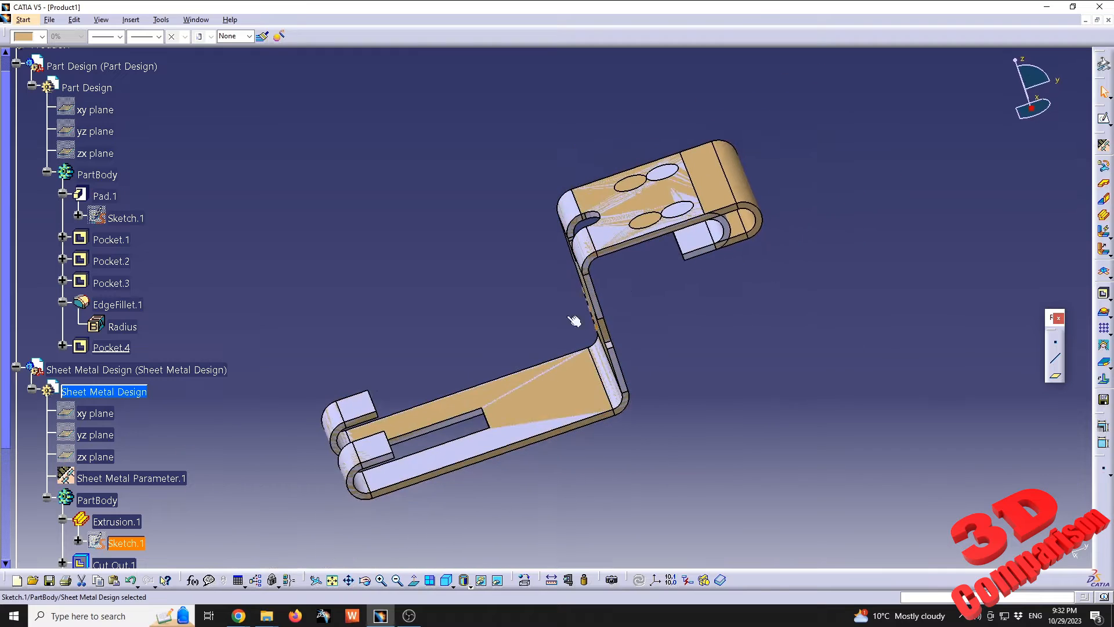
Set the thickness in Sheet Metal Parameter.1 to 4 mm and update the sheet metal part
scroll(235, 421, down, 2)
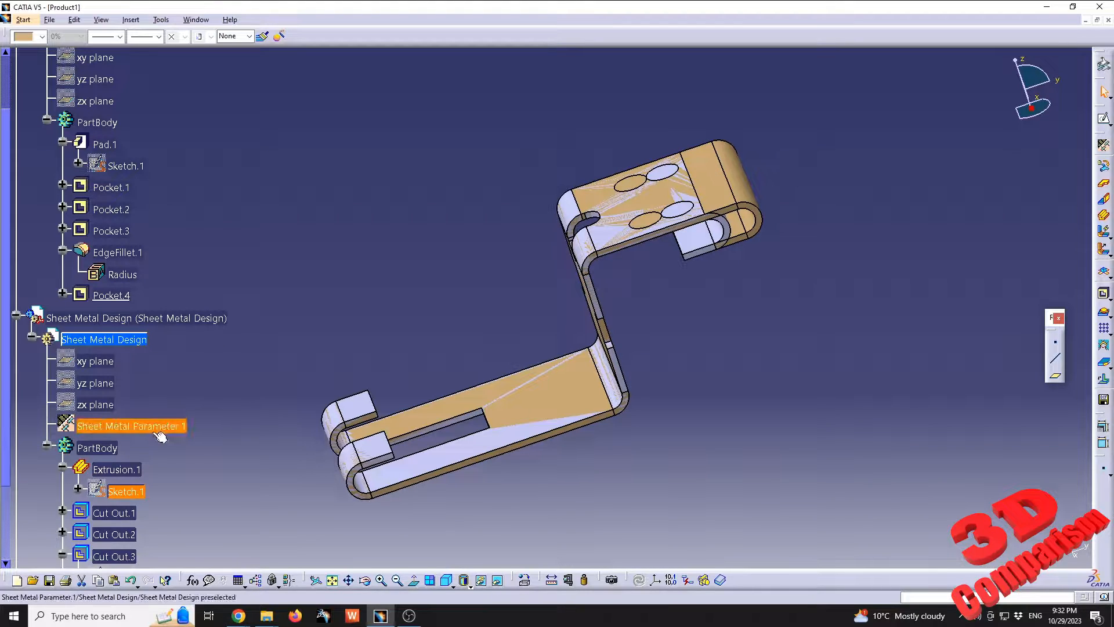
double_click(137, 427)
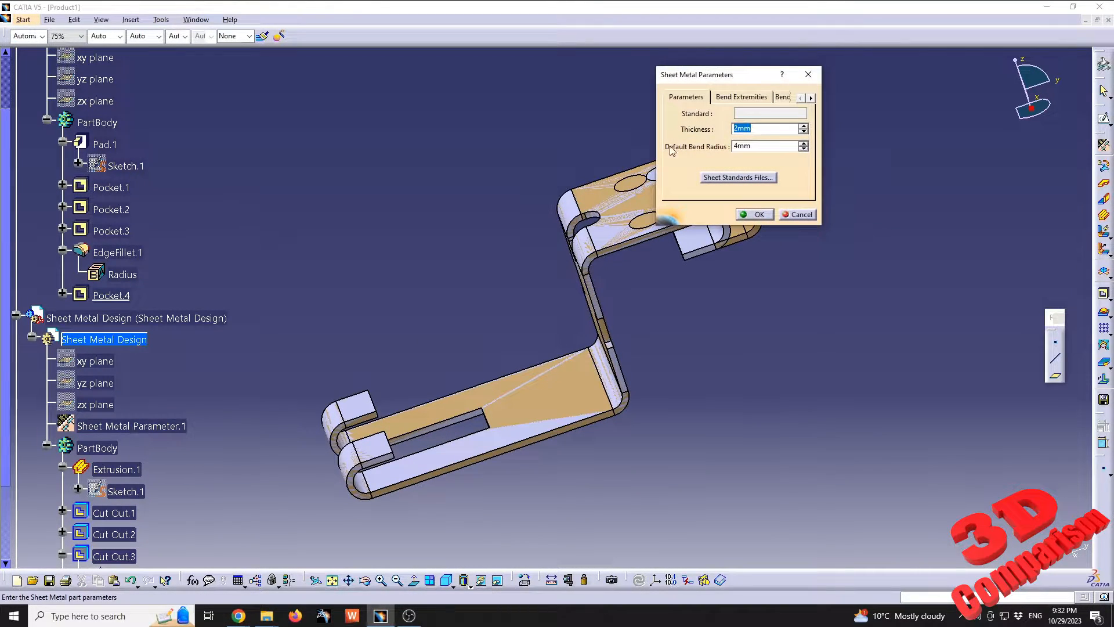
drag(723, 74, 723, 350)
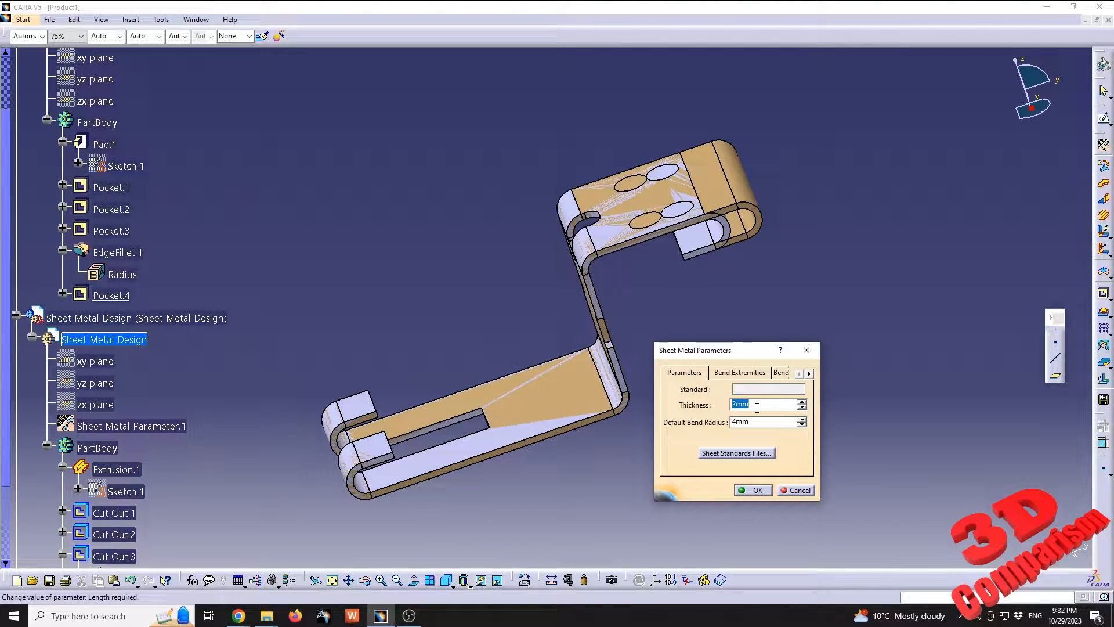
text(4)
key(Return)
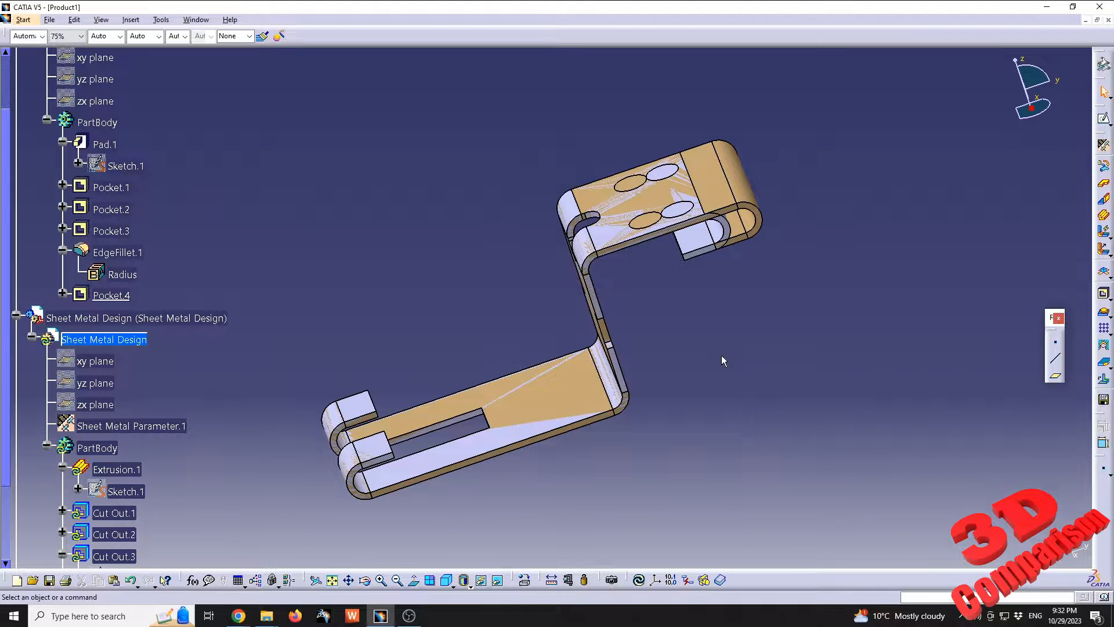
click(639, 580)
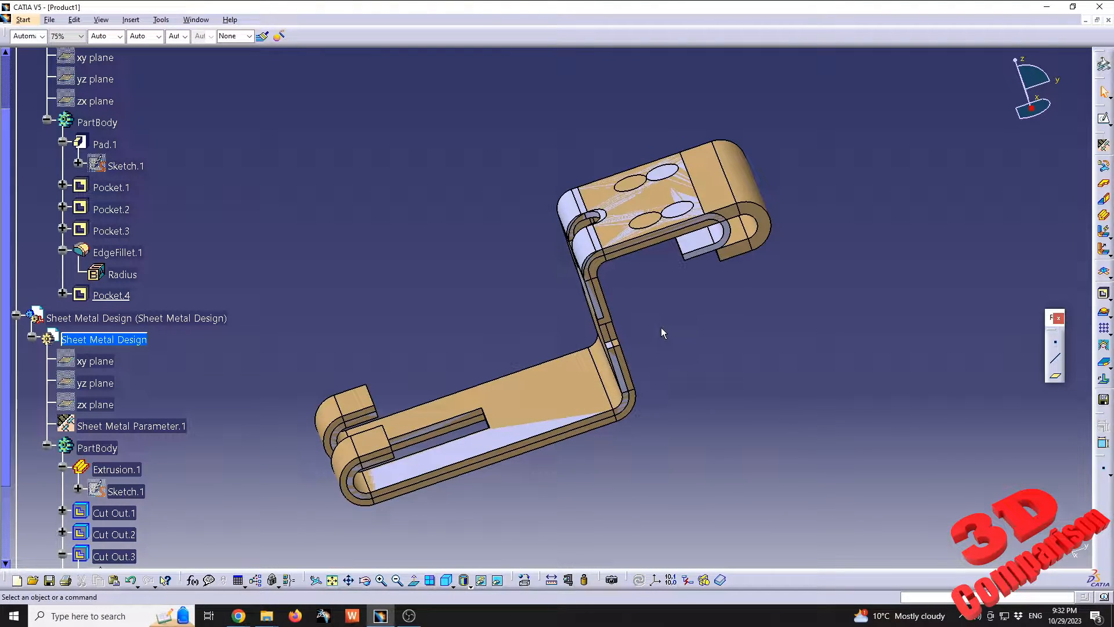
Hide the Part Design part and examine the thickened sheet metal bracket on its own
middle_drag(511, 386, 505, 372)
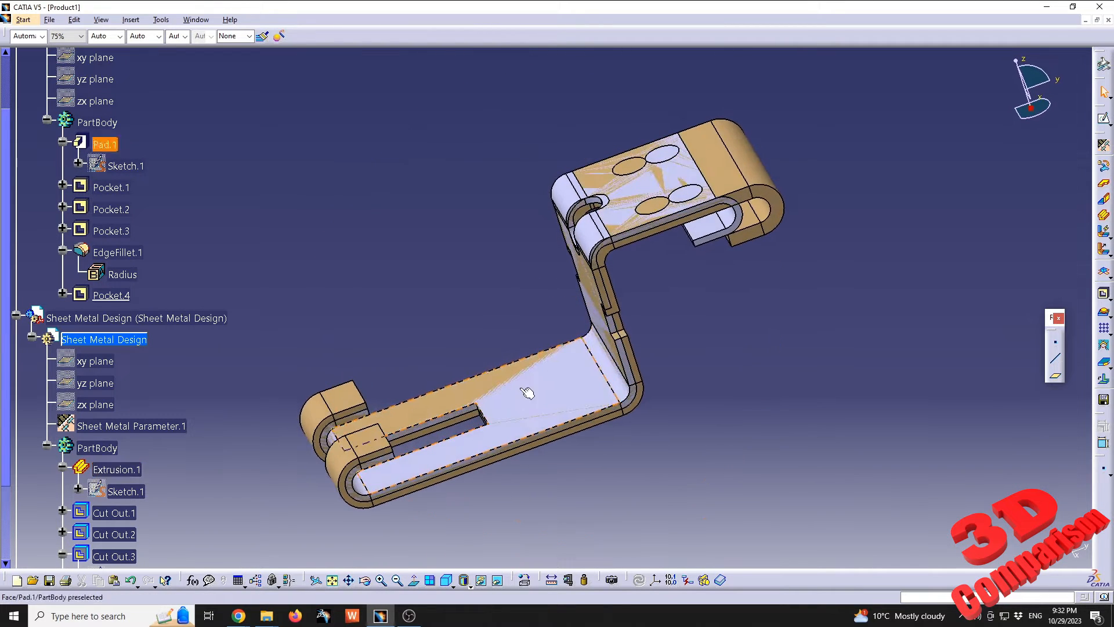
scroll(232, 218, up, 3)
right_click(116, 123)
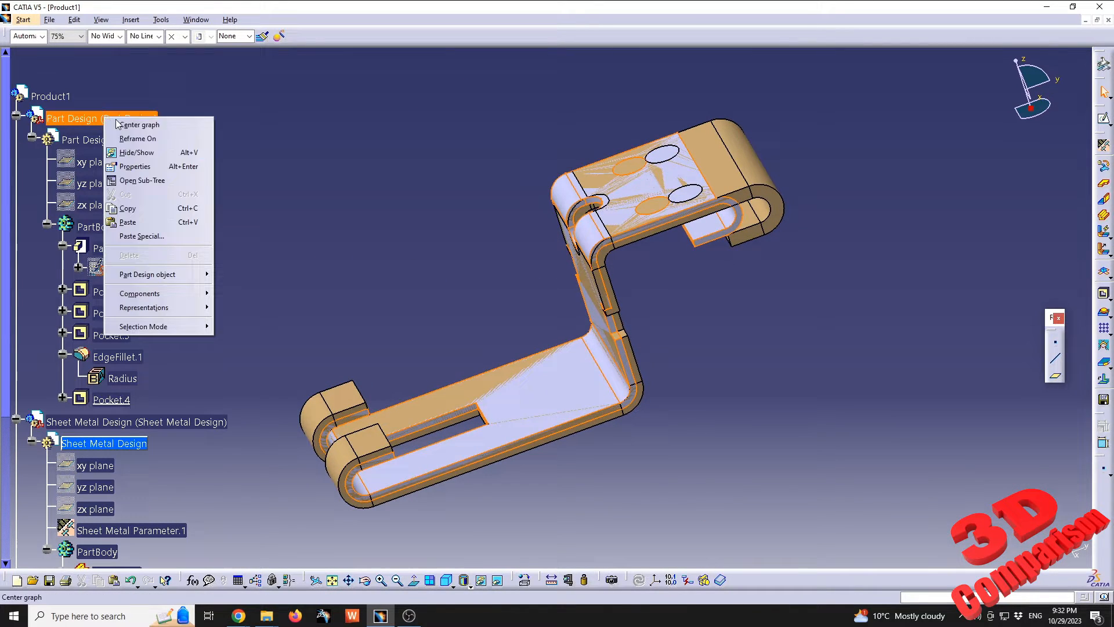
click(141, 152)
middle_drag(491, 325, 533, 344)
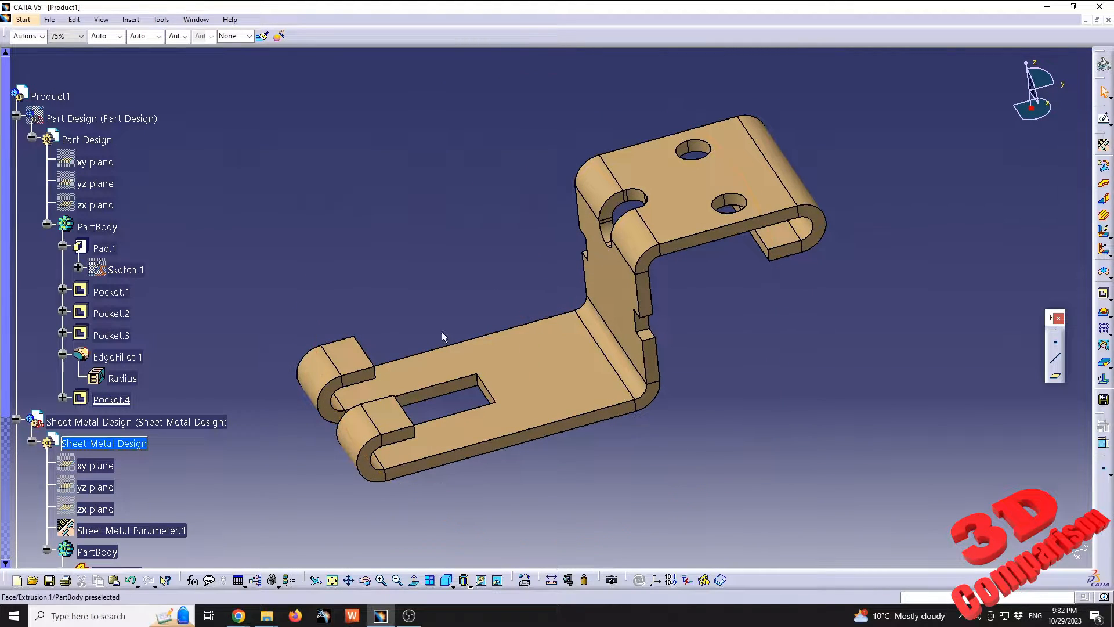
Hide the Sheet Metal Design part and show the Part Design part in its place
scroll(384, 338, down, 1)
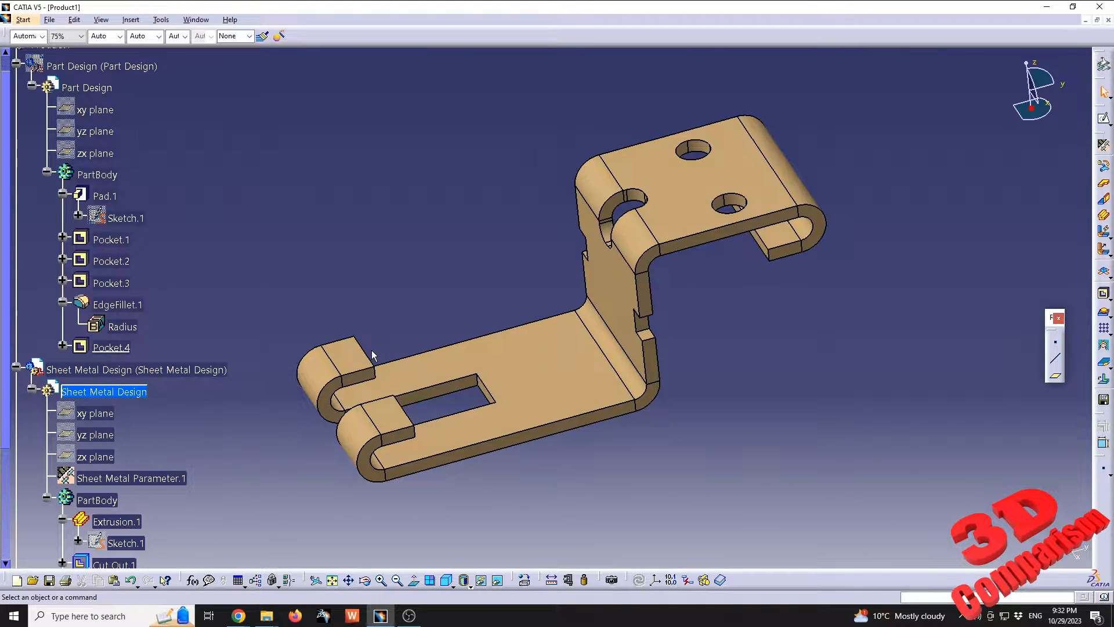
scroll(200, 282, up, 1)
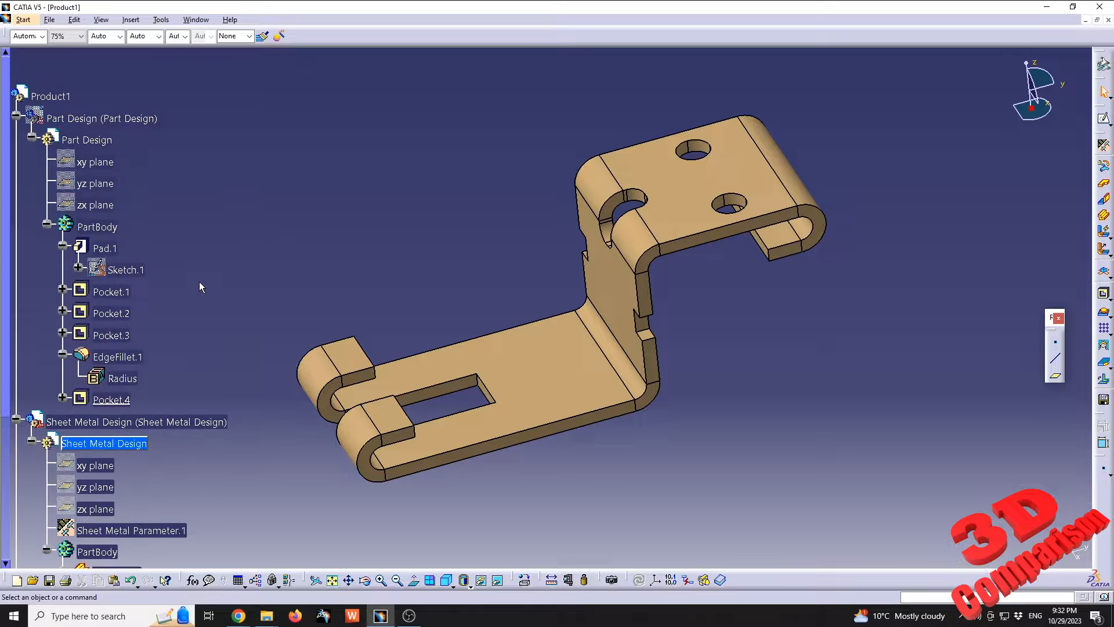
right_click(113, 445)
key(Escape)
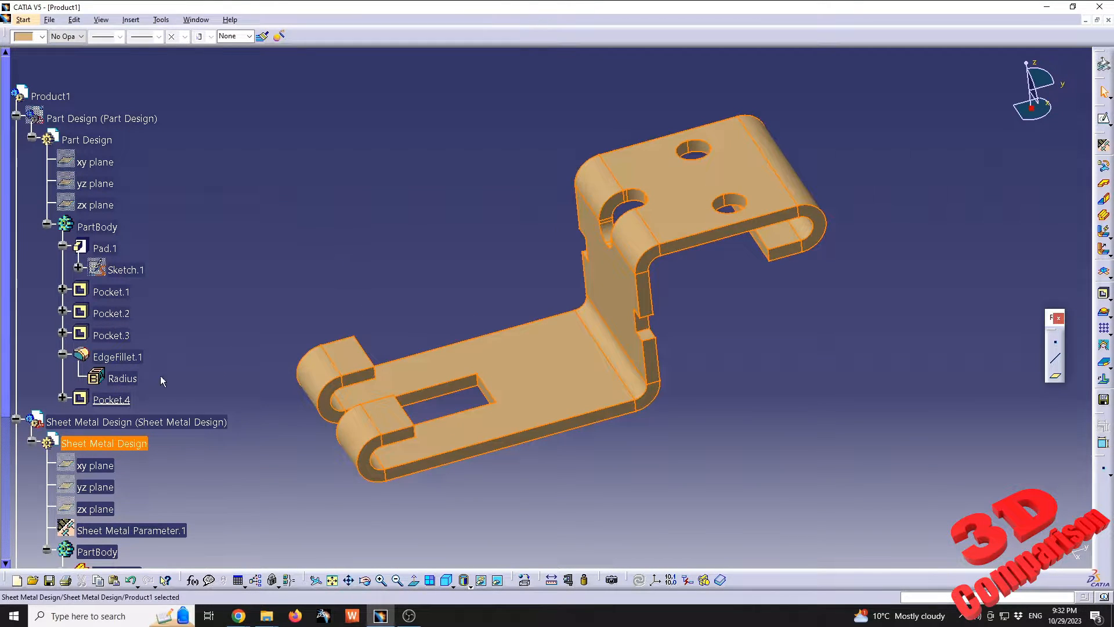
right_click(129, 444)
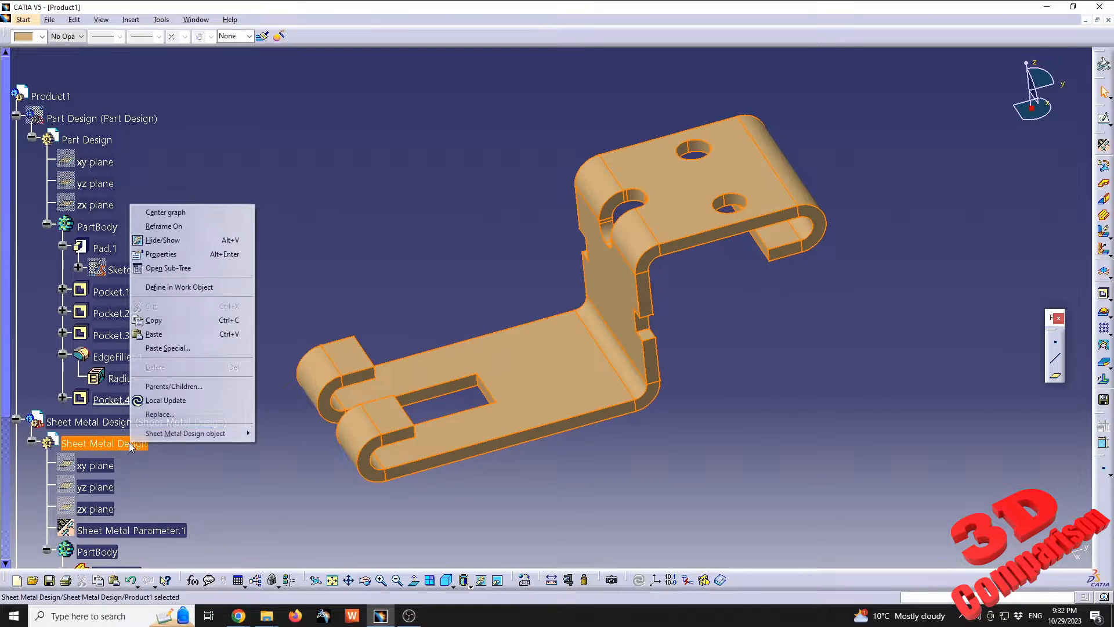
right_click(101, 420)
click(148, 238)
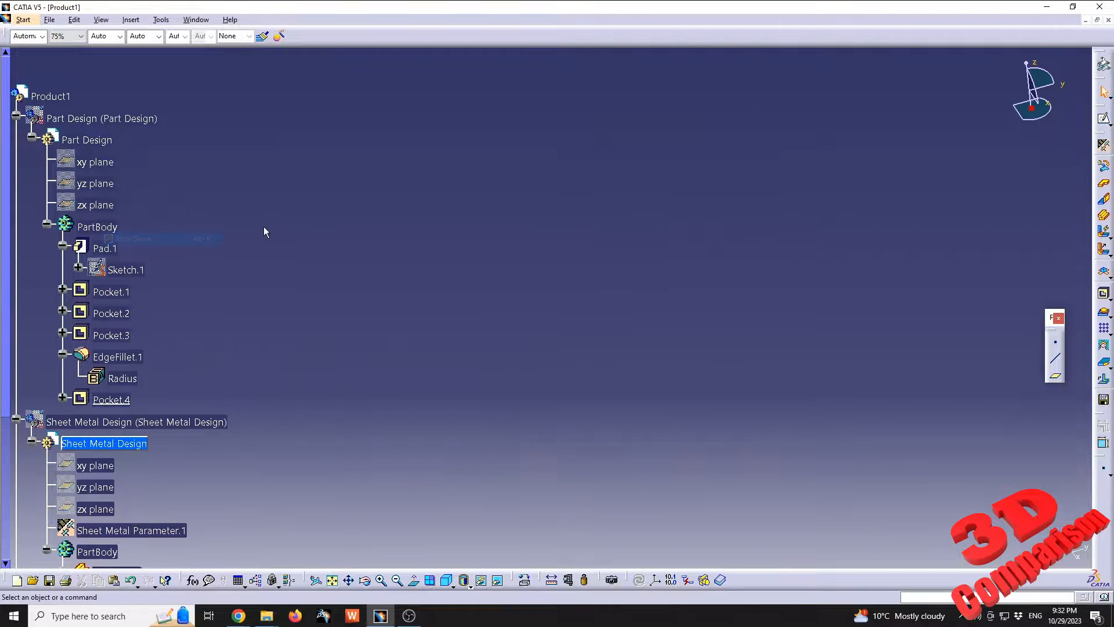
right_click(114, 120)
click(142, 157)
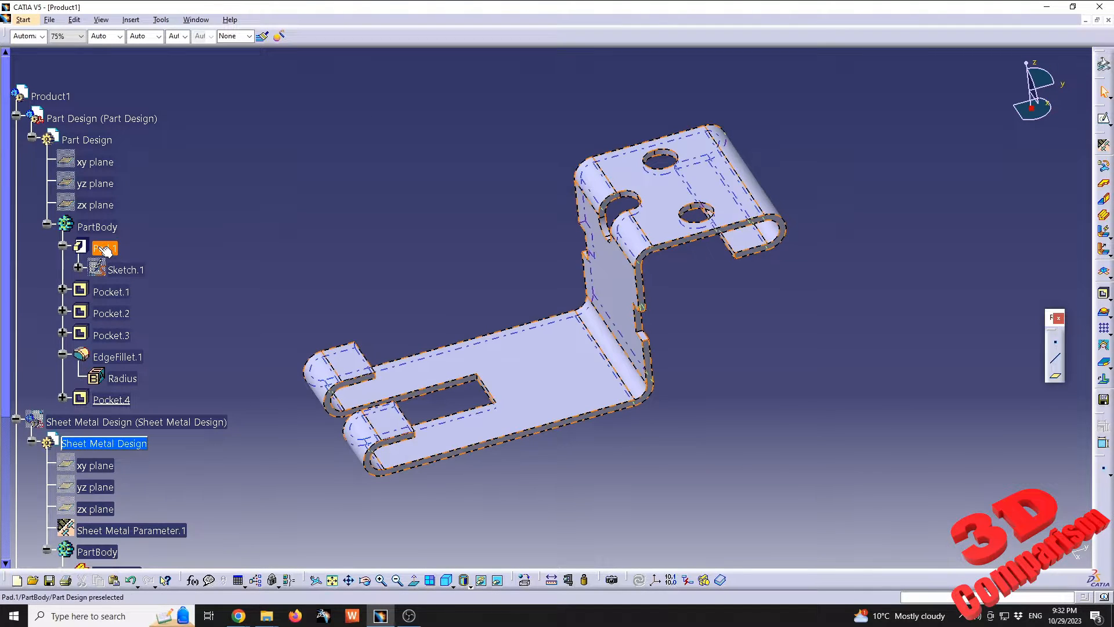
Open Sketch.1 of Pad.1 and set the wall thickness offset at the upper bend to 4 mm
double_click(124, 270)
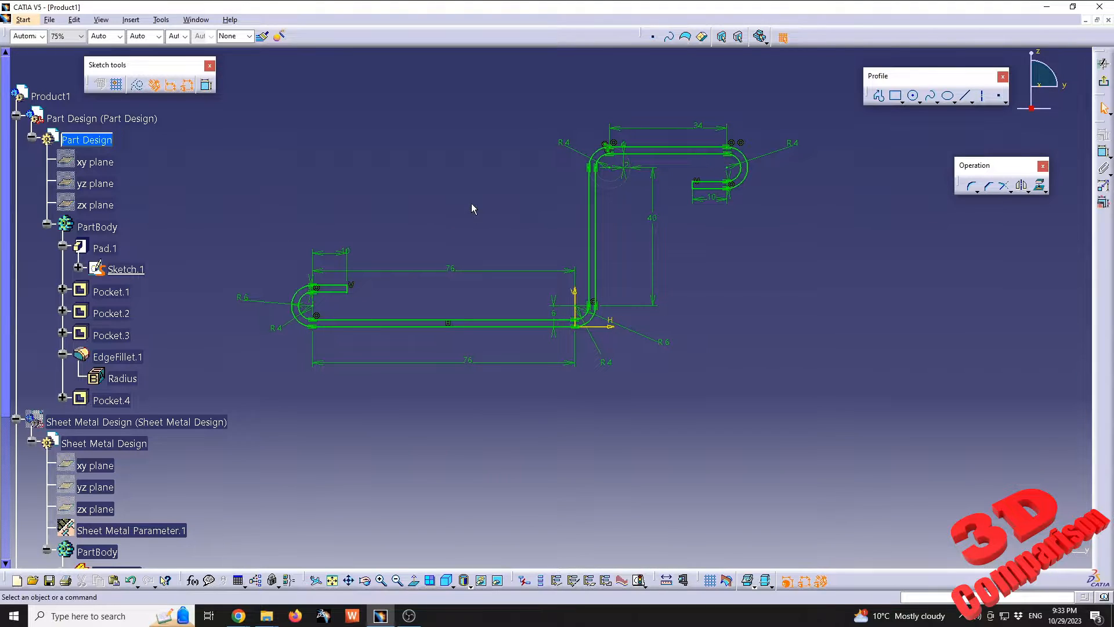
middle_drag(472, 208, 476, 288)
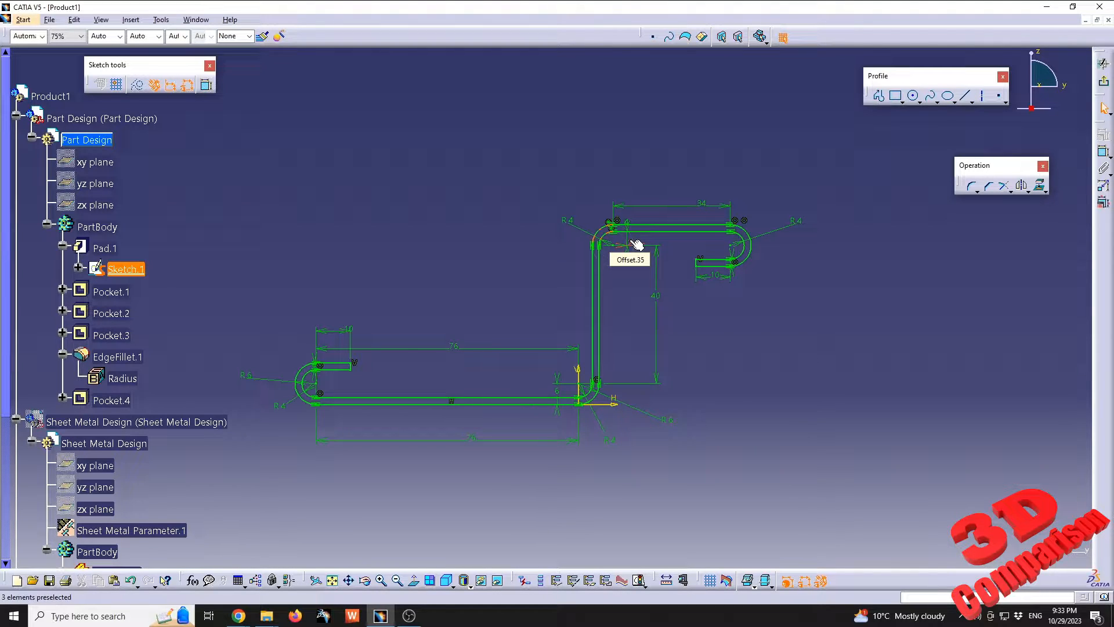
double_click(635, 244)
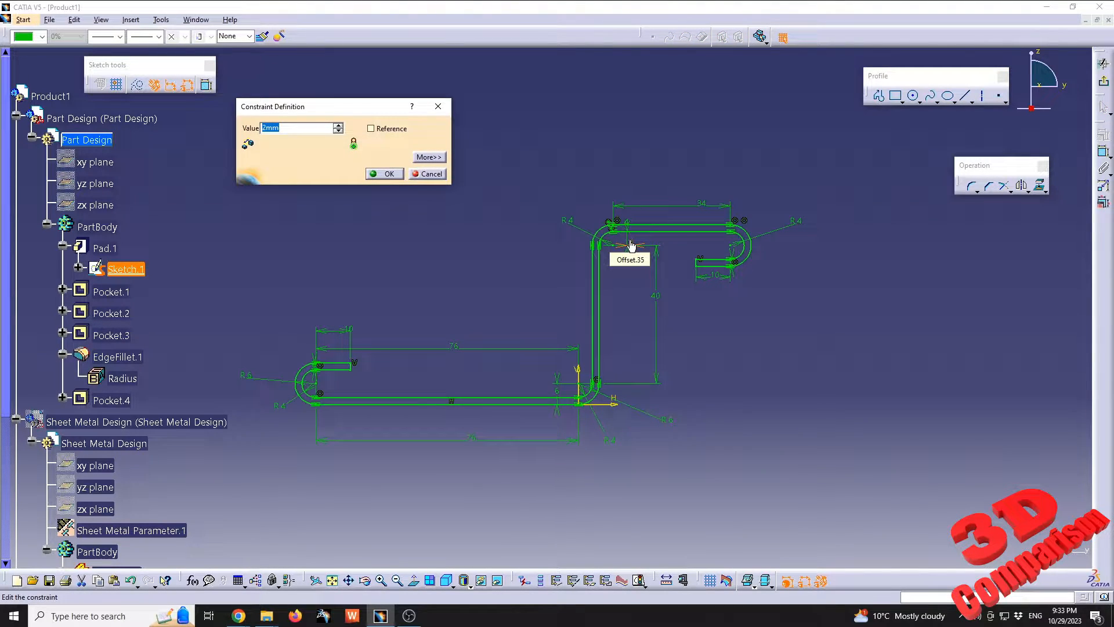
text(4)
key(Return)
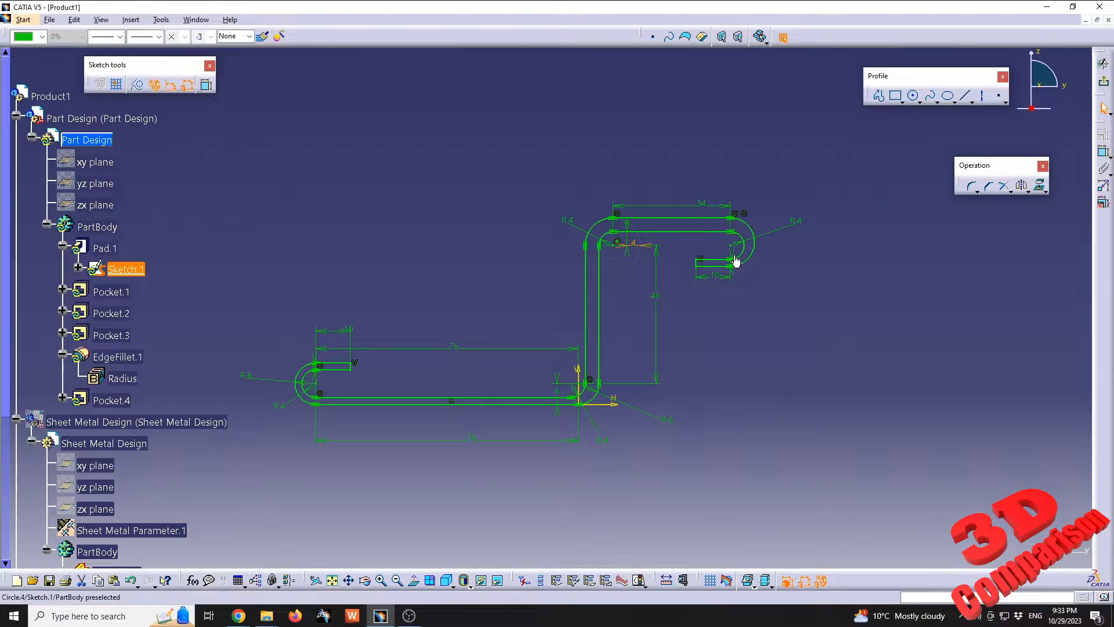
Dimension the wall thickness of the short upper return flange and set it to 4 mm
drag(733, 266, 834, 258)
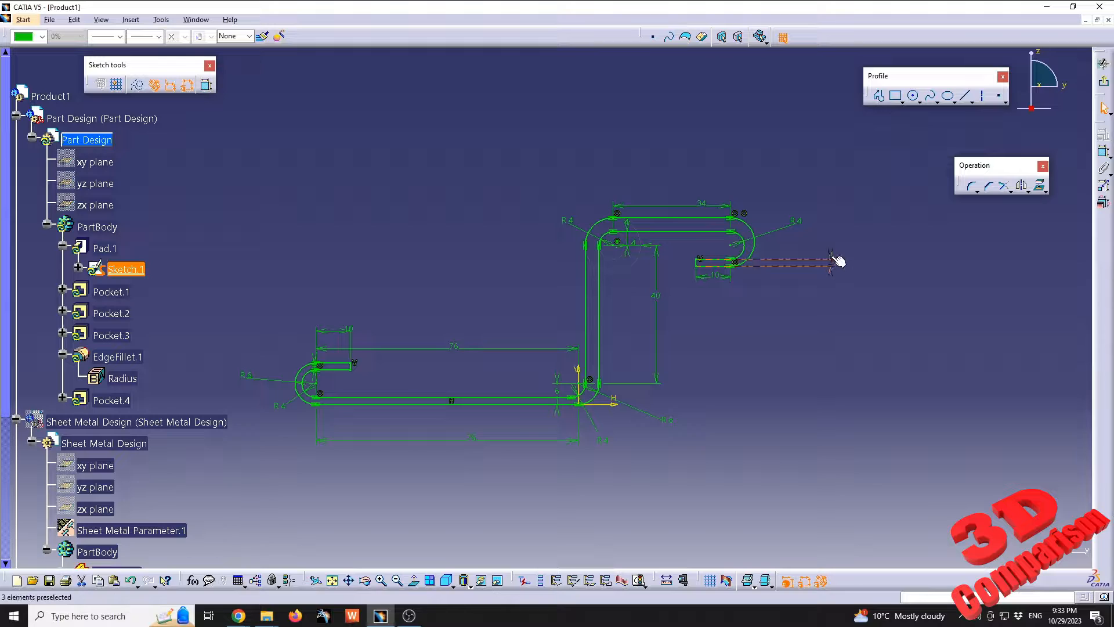
double_click(833, 257)
text(4)
key(Return)
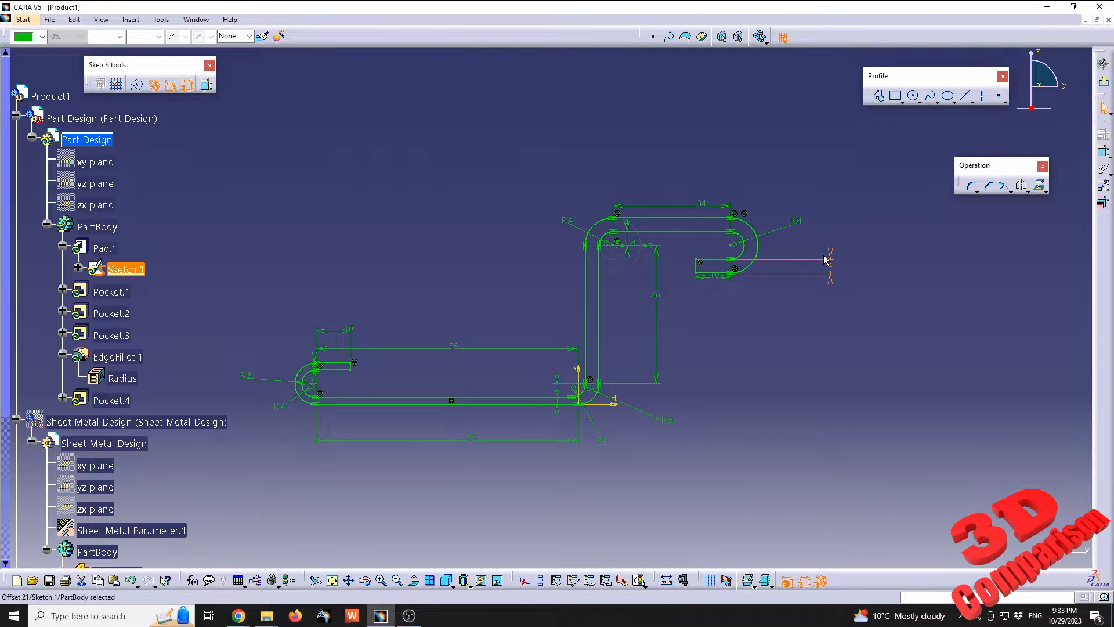
Dimension the wall thickness of the short lower return flange and try to set it to 4 mm
double_click(318, 361)
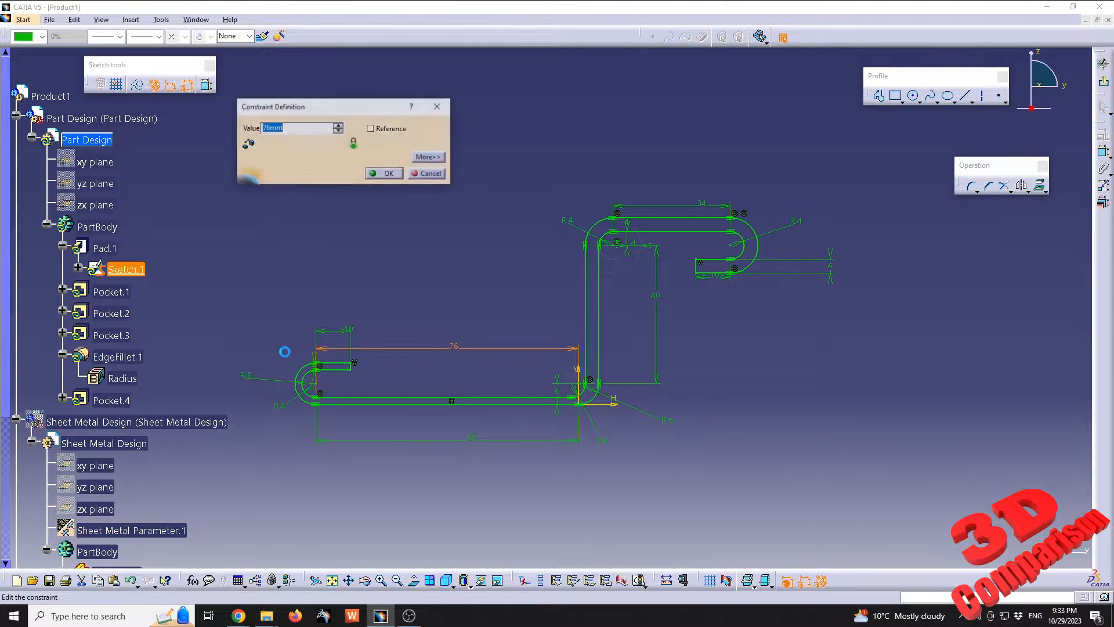
click(428, 173)
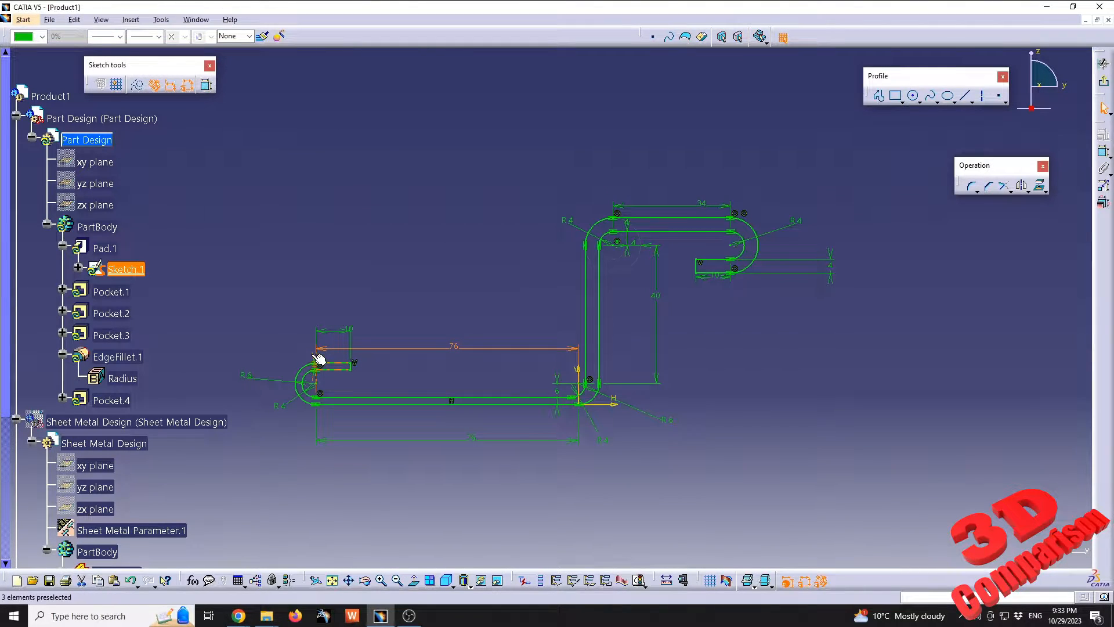
double_click(390, 357)
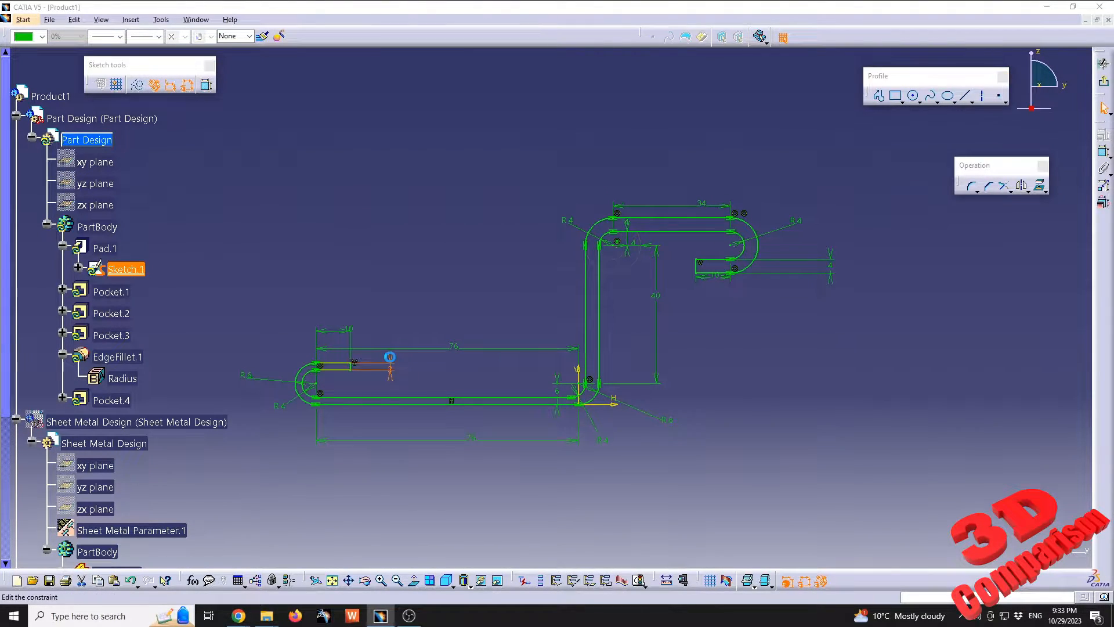
text(4)
key(Return)
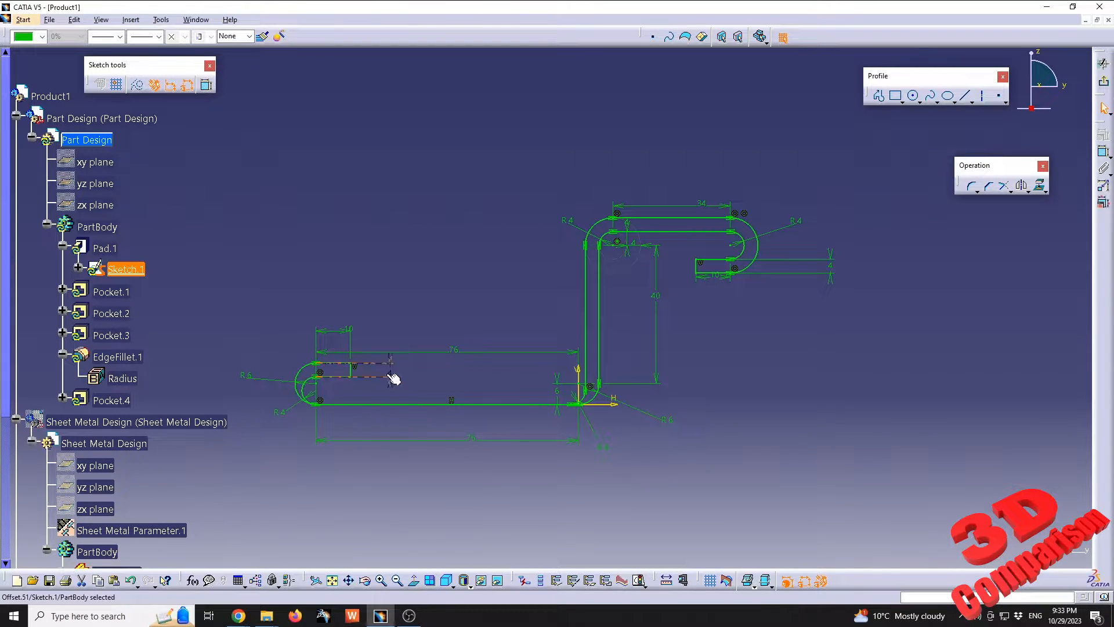
click(561, 395)
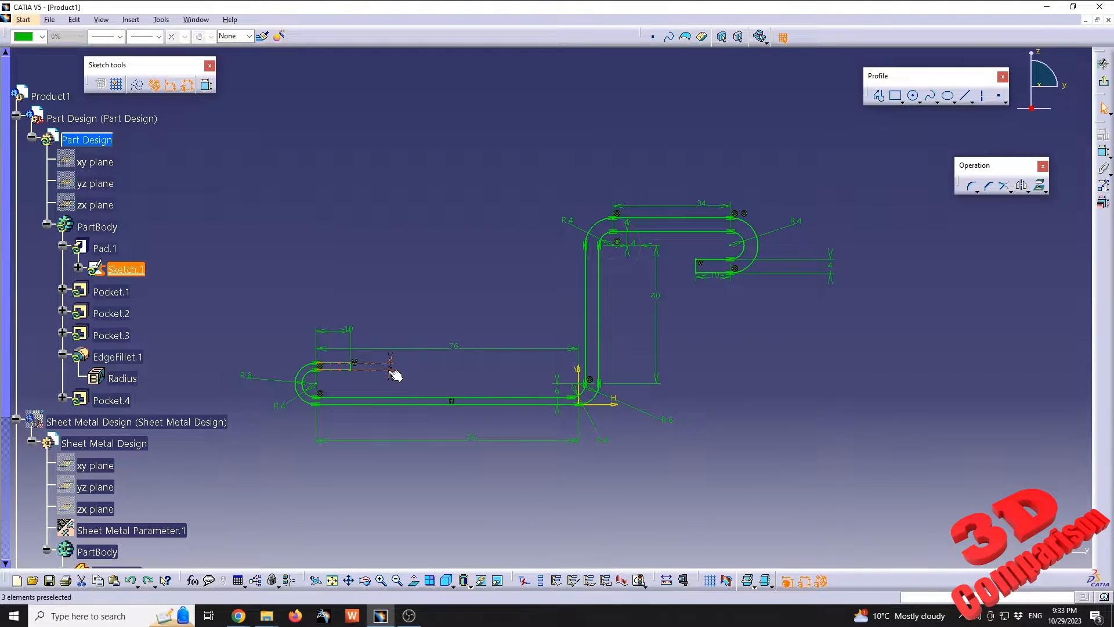
click(488, 374)
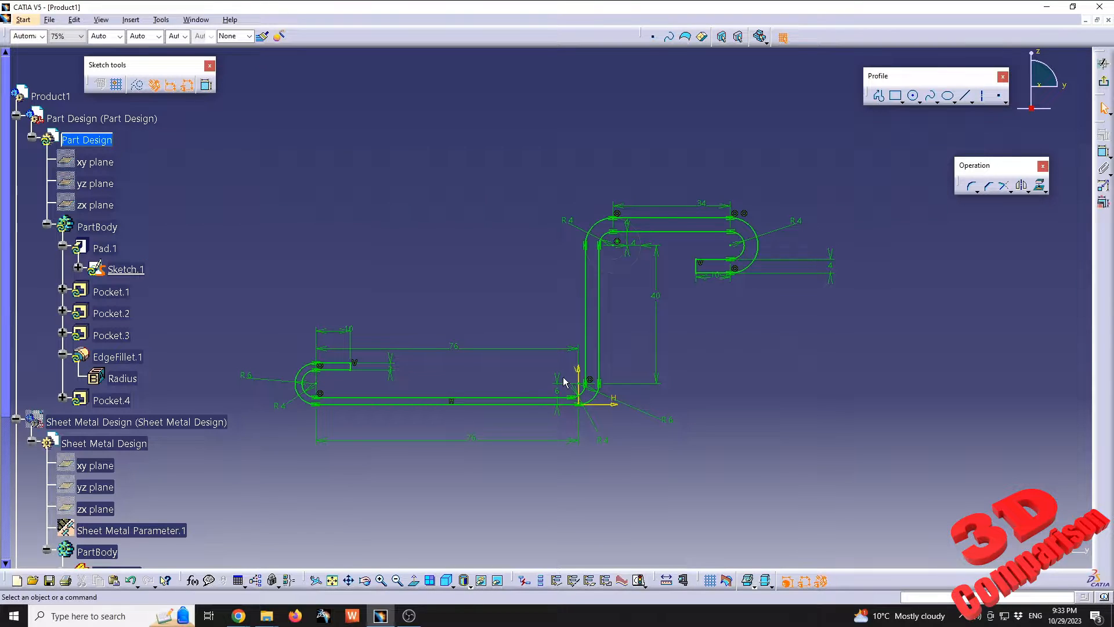
Delete the offset constraint beside the lower bend and set the lower return bend's outer radius to 8 mm
key(Delete)
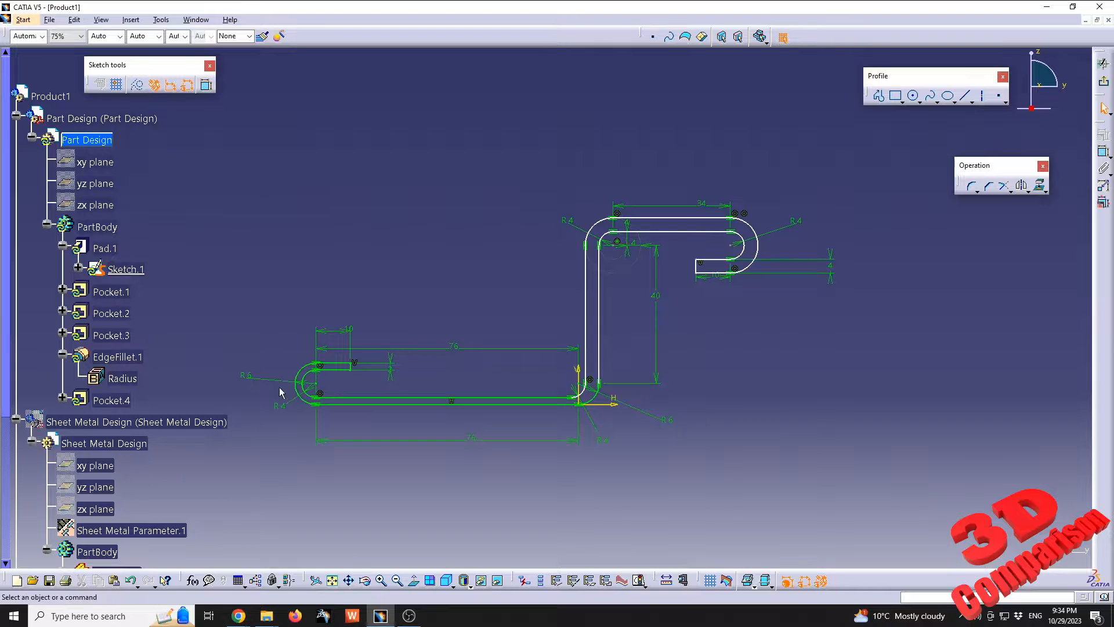
double_click(246, 377)
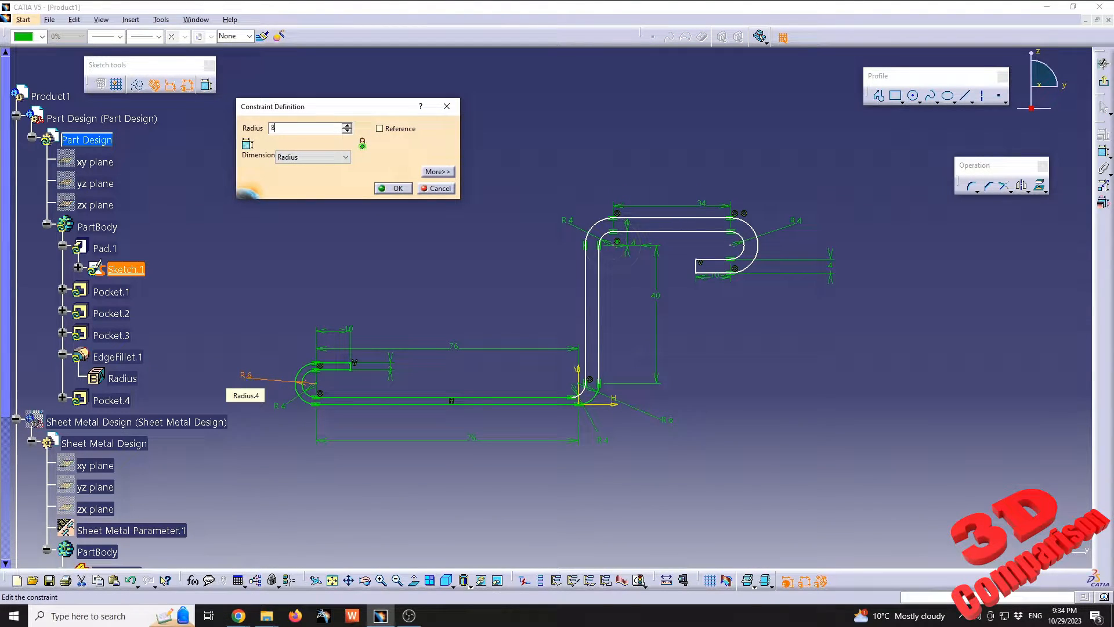
text(8)
key(Return)
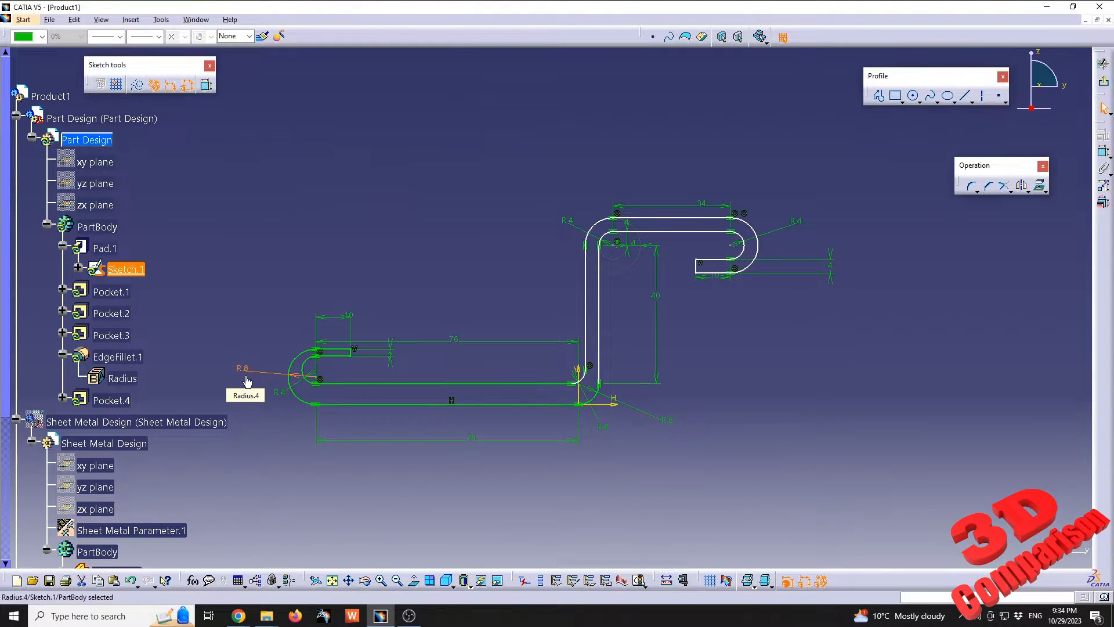
click(1104, 152)
click(534, 383)
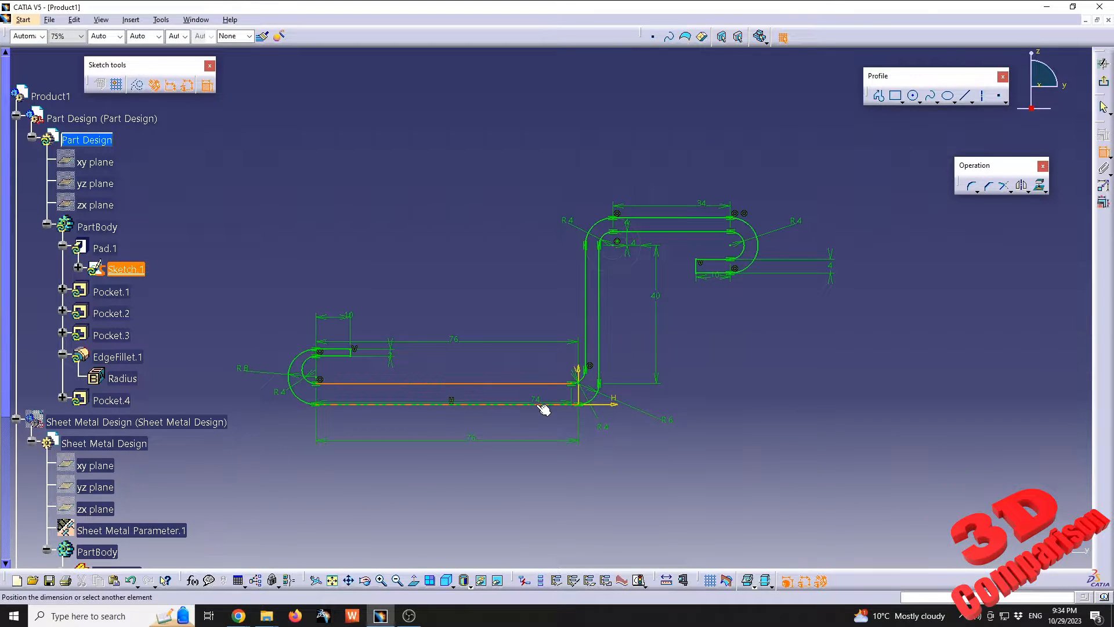
click(544, 409)
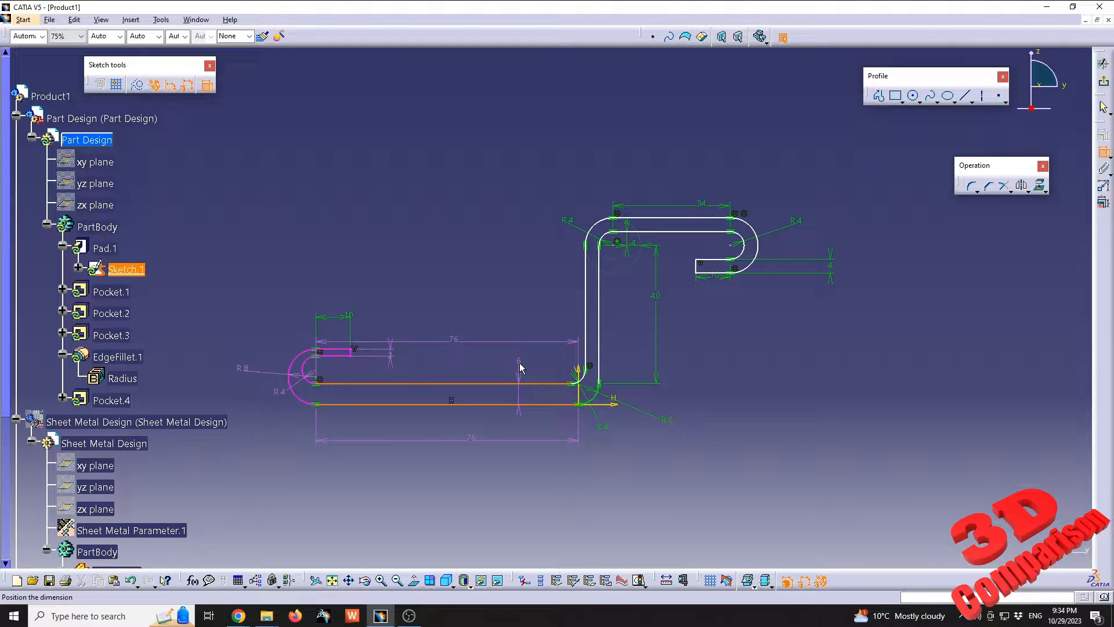
key(Escape)
Set the wall thickness of the short lower return flange to 4 mm
click(253, 373)
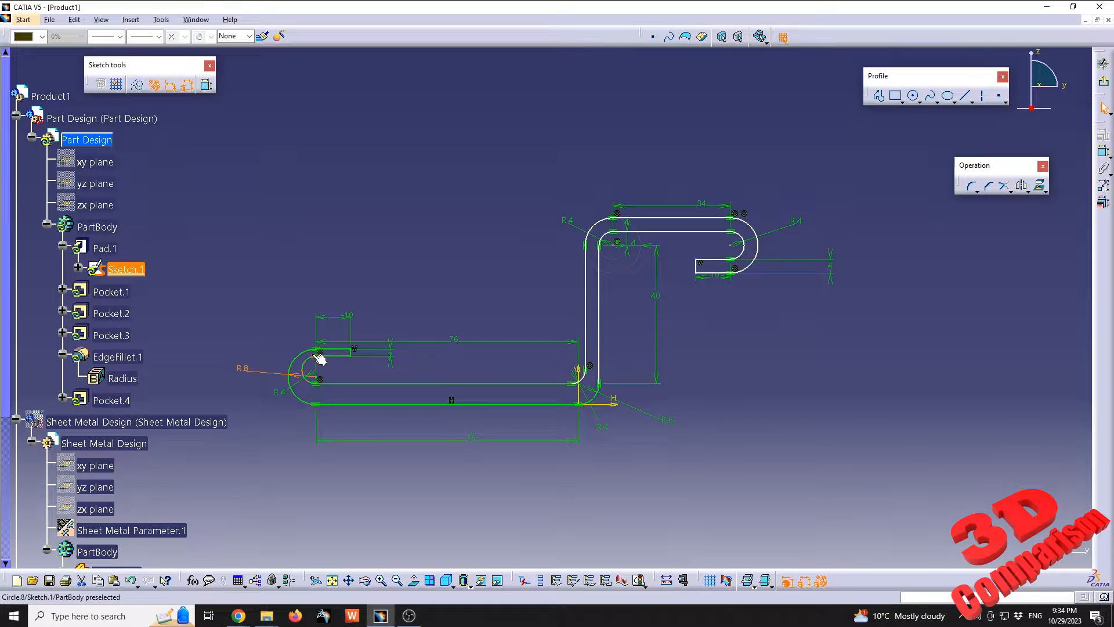
double_click(389, 350)
key(Return)
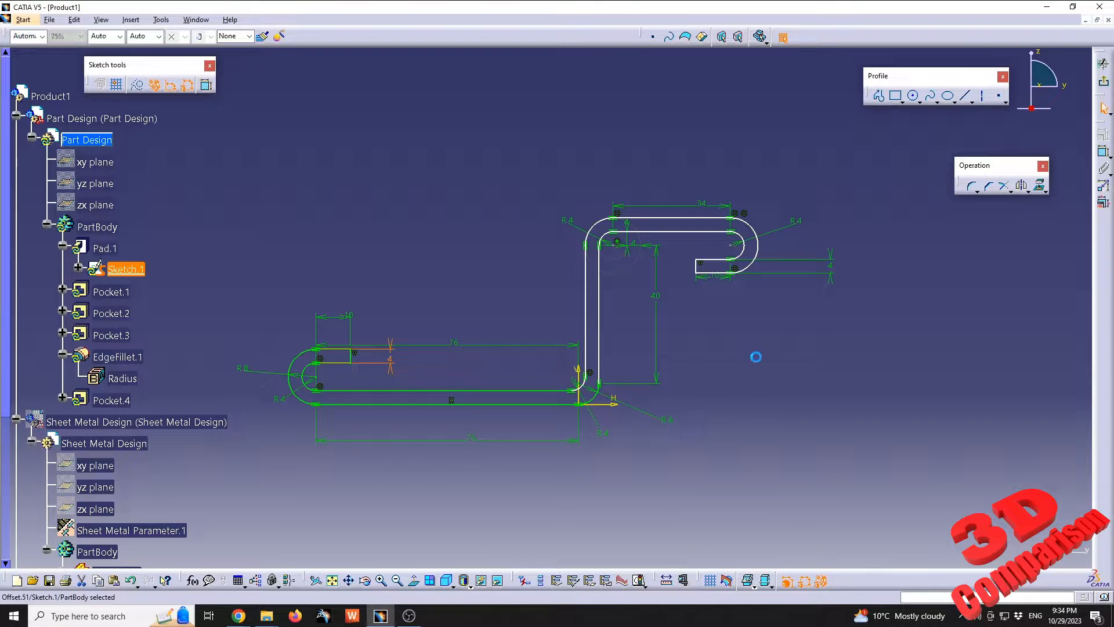
click(1104, 152)
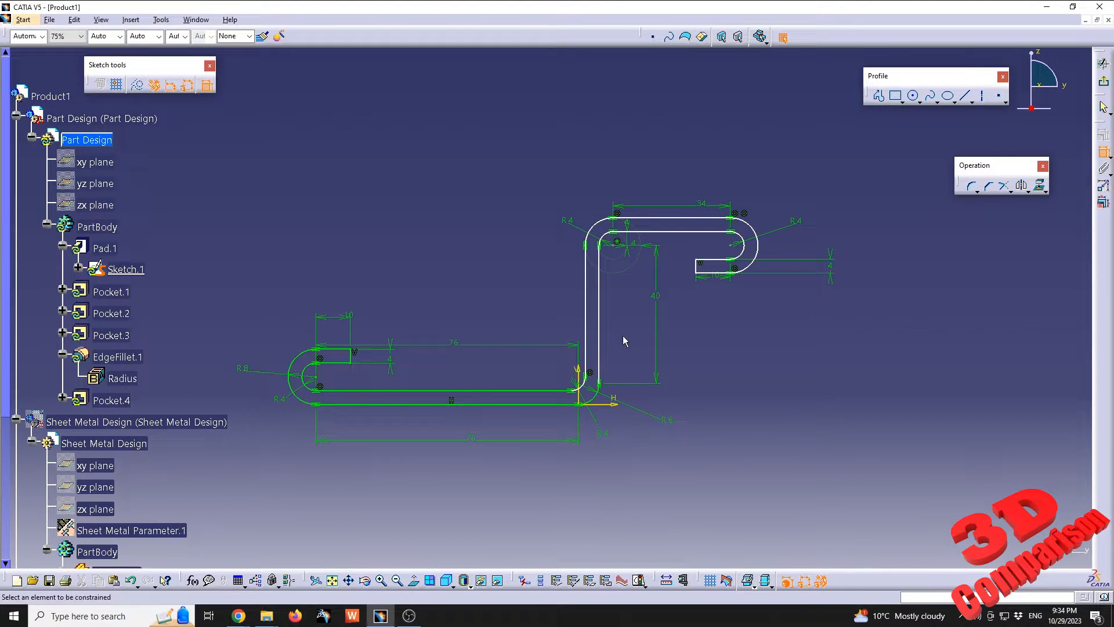
click(598, 343)
click(586, 340)
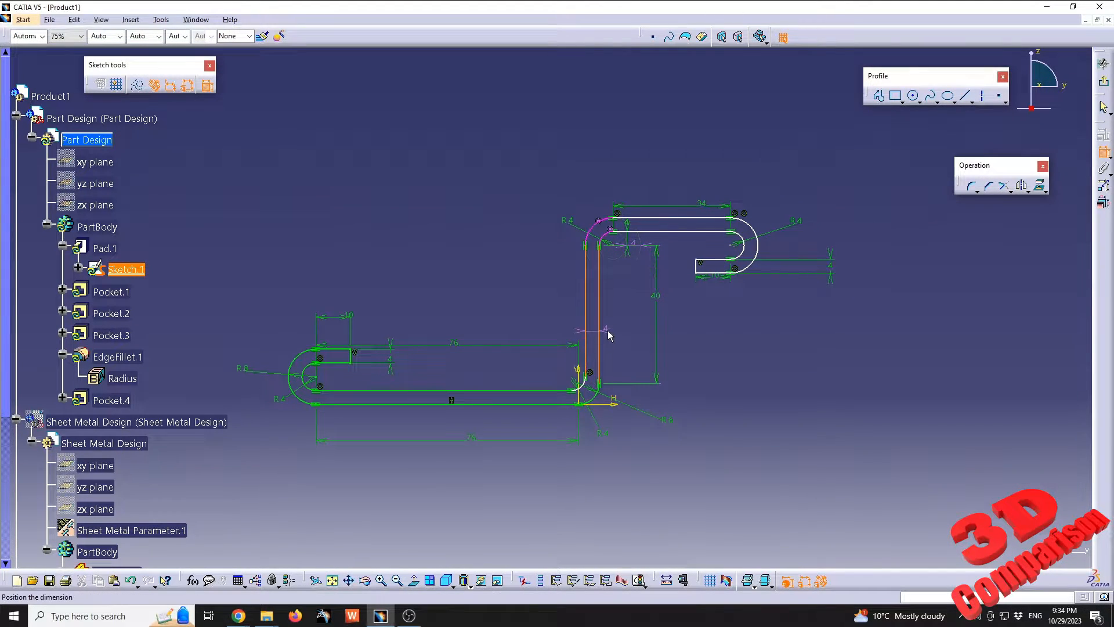
key(Escape)
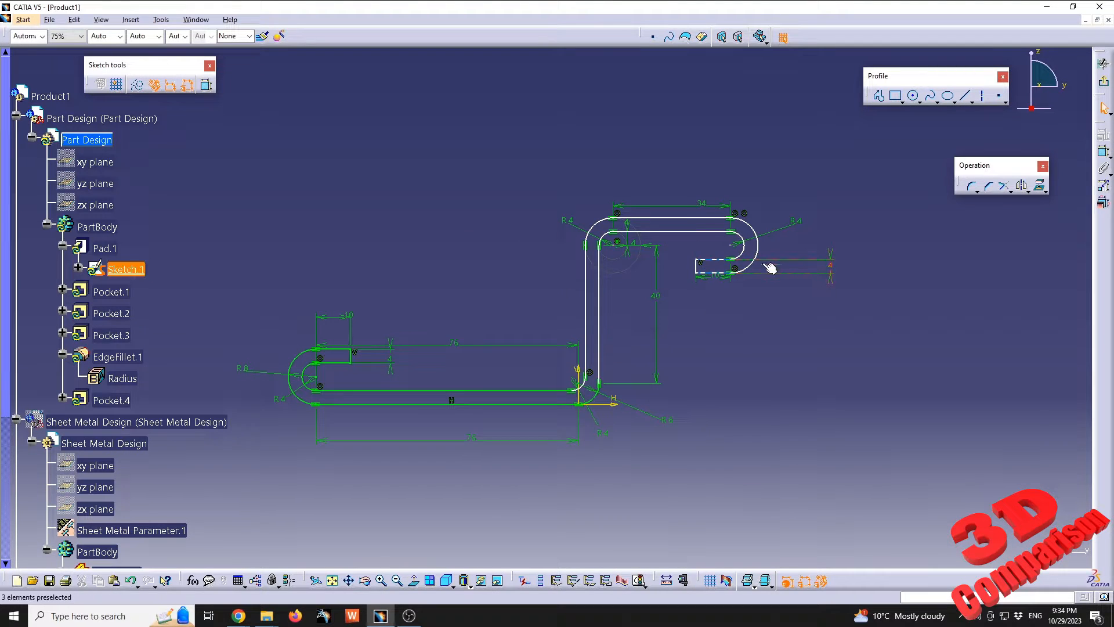
Dimension the vertical wall's outer line from the sketch origin, then exit the sketch and update the part
click(1104, 153)
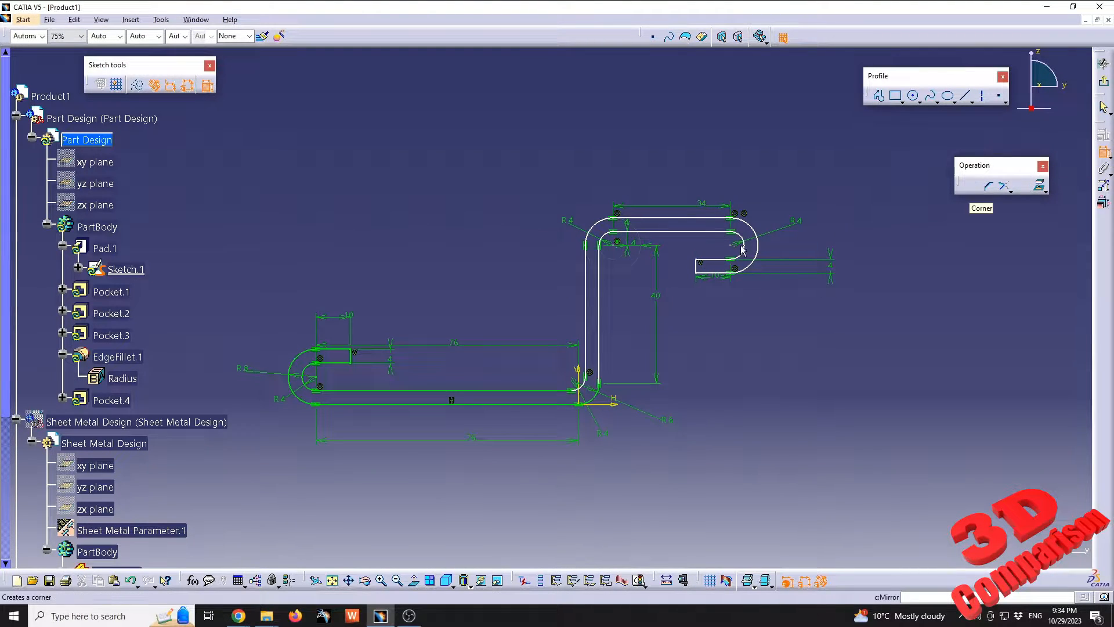
click(606, 337)
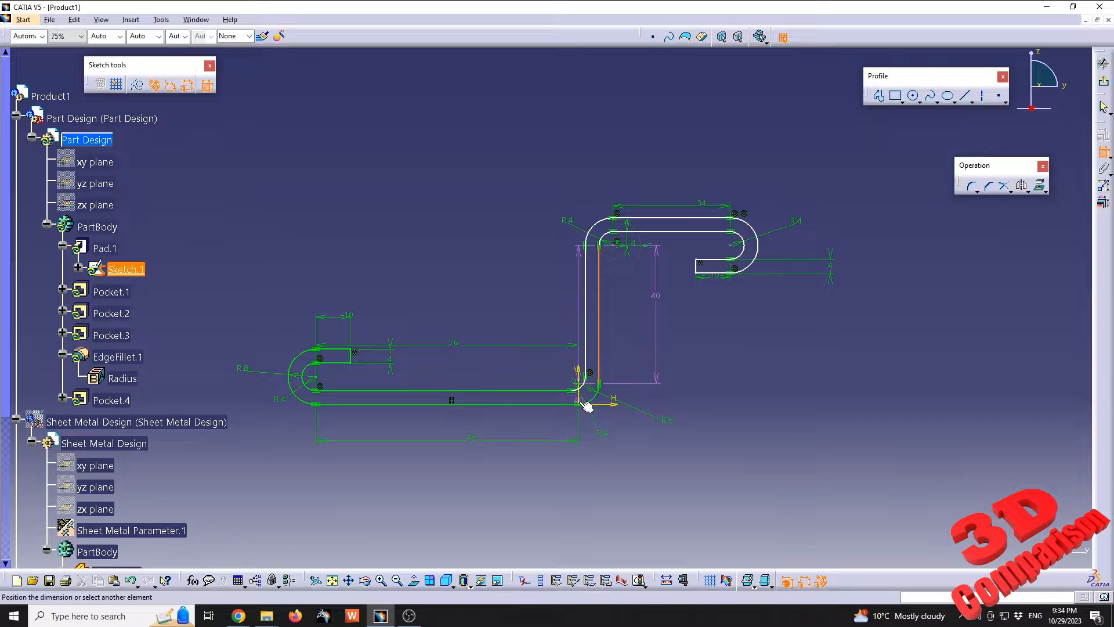
click(585, 403)
click(607, 493)
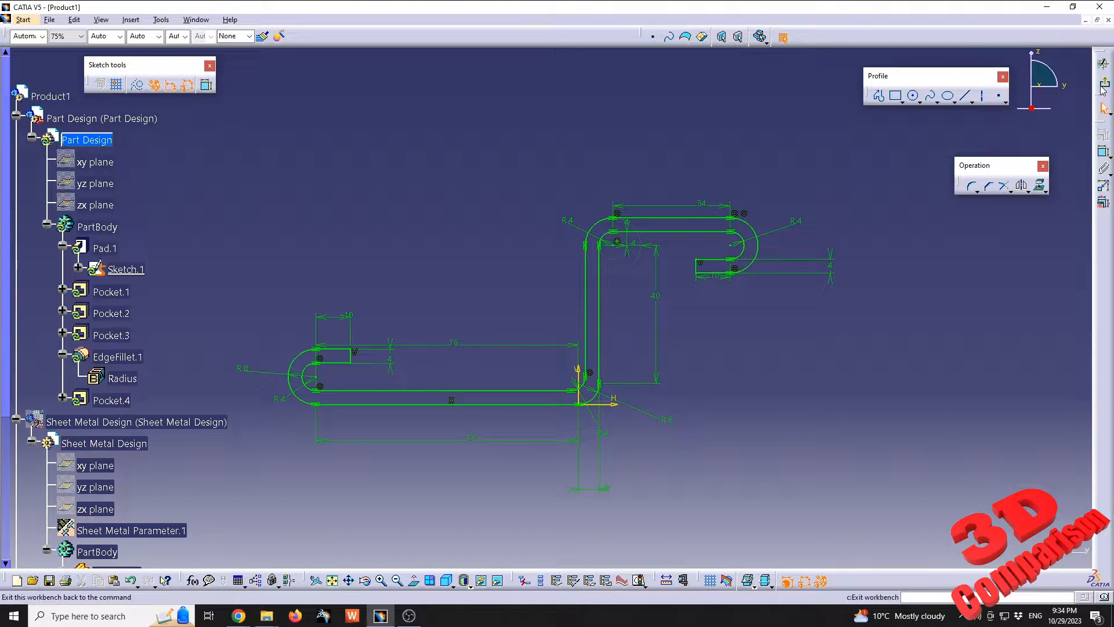
click(1104, 108)
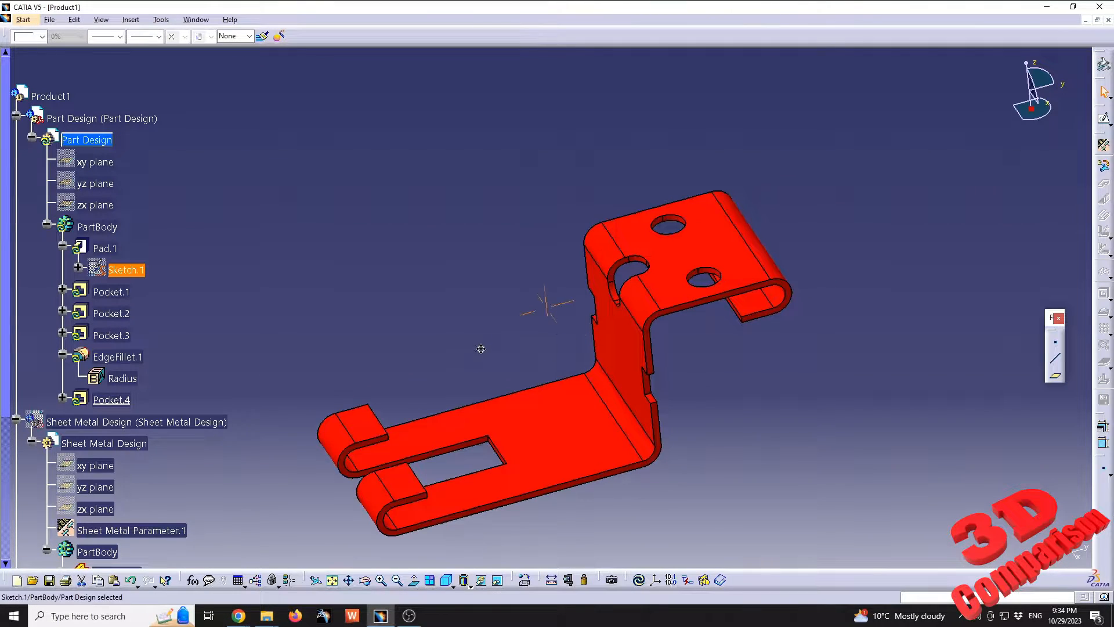
click(639, 580)
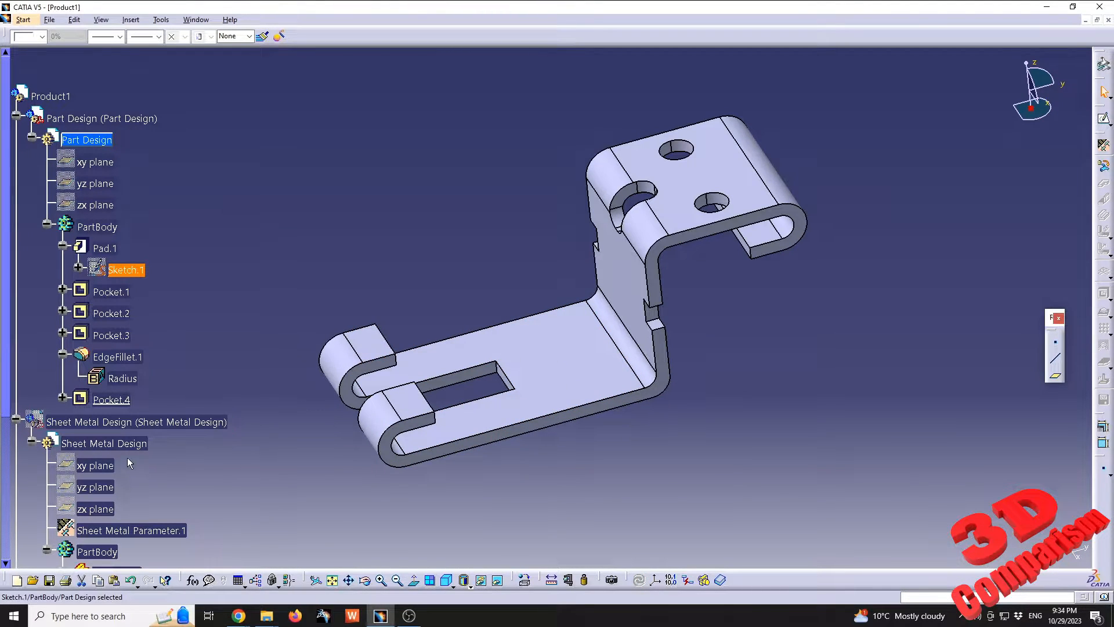
Show the Sheet Metal Design part together with the Part Design part and compare the two brackets
right_click(123, 422)
click(197, 240)
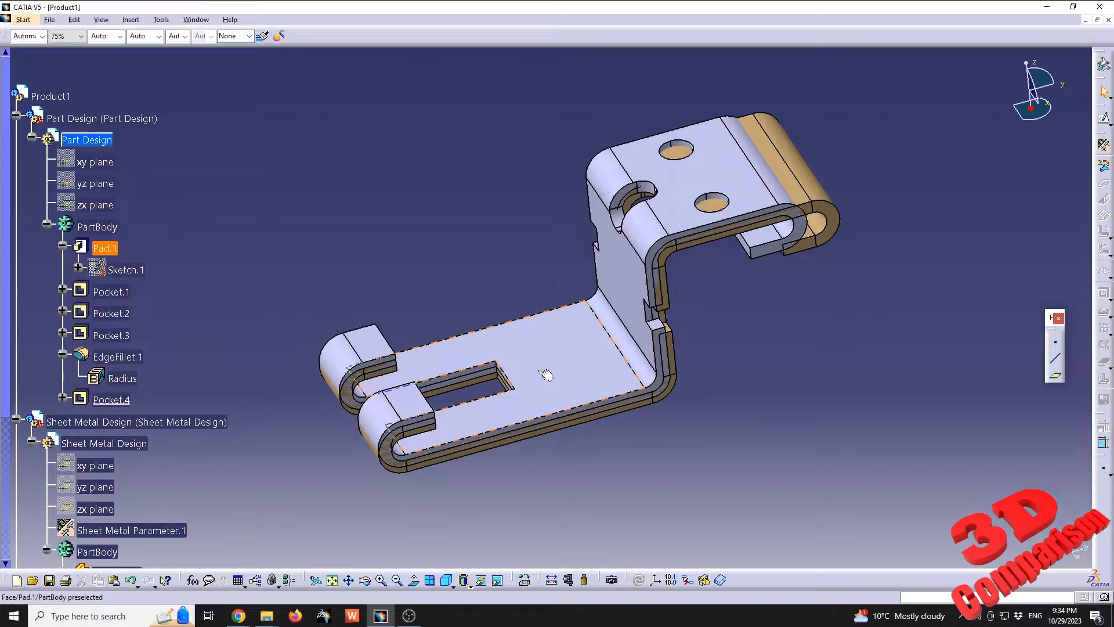
middle_drag(546, 374, 524, 315)
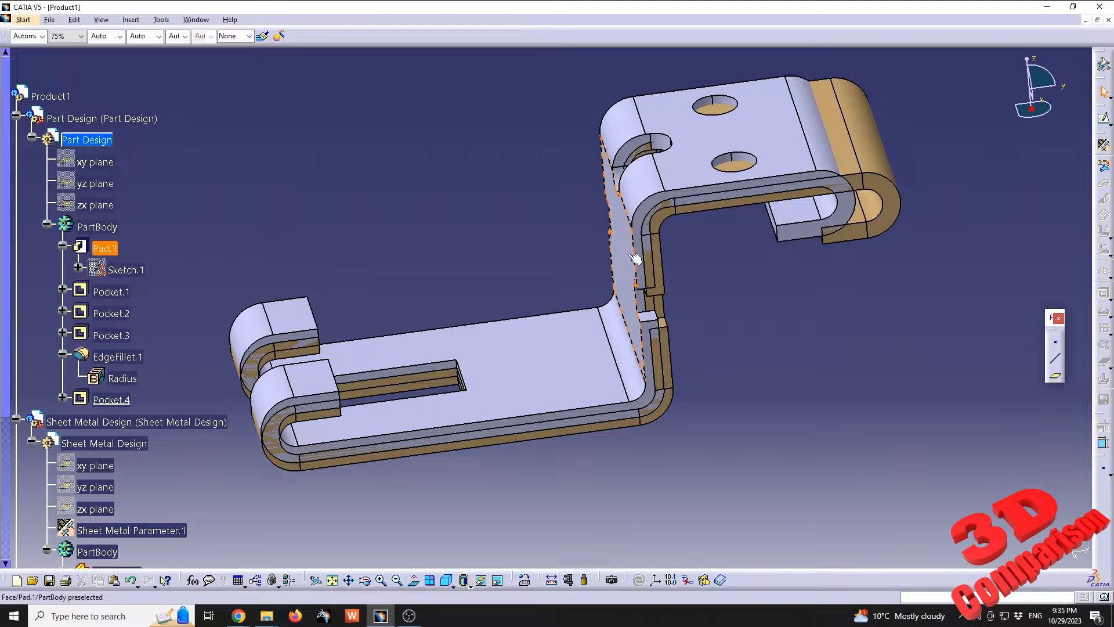
Hide the Part Design part and review the dimensions in Sketch.1 of the sheet metal part's Extrusion.1
right_click(113, 120)
click(164, 158)
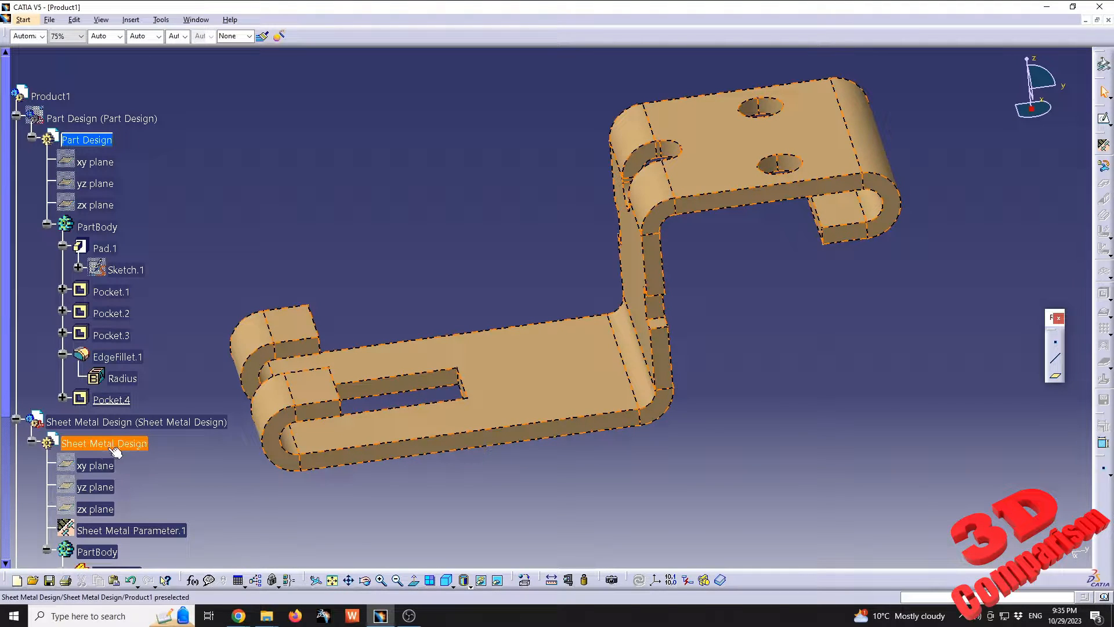
click(130, 536)
scroll(114, 553, down, 2)
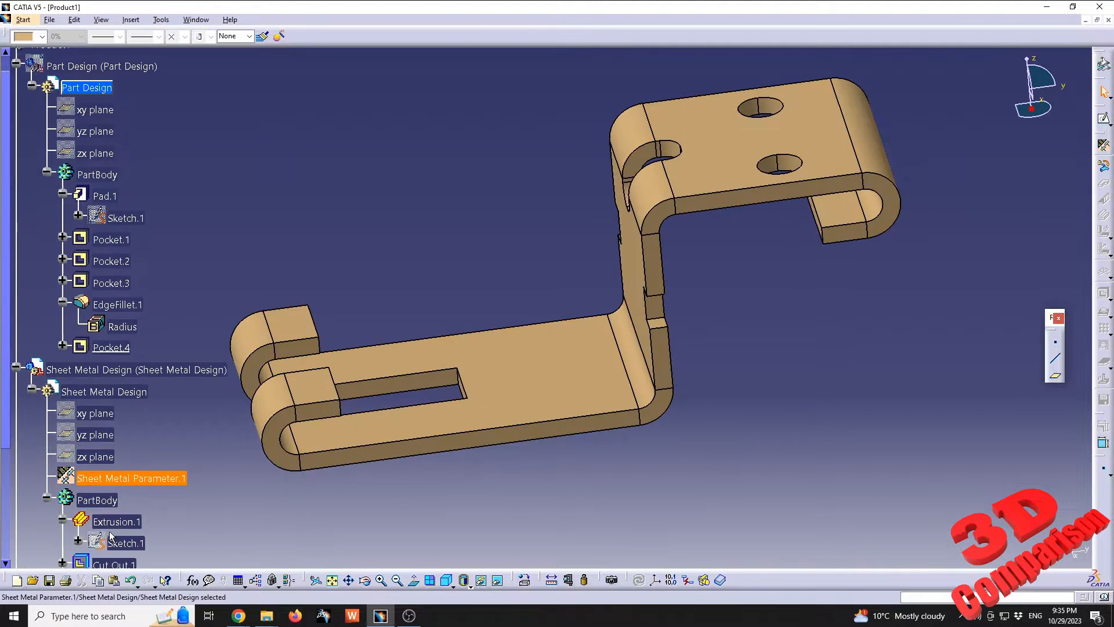
click(124, 492)
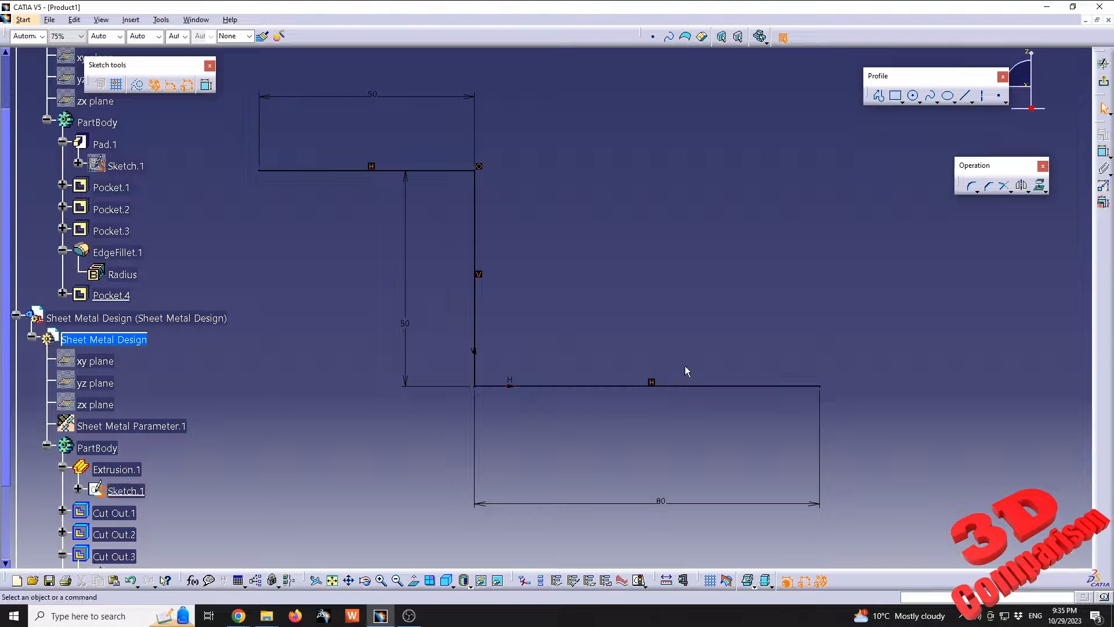
click(1104, 82)
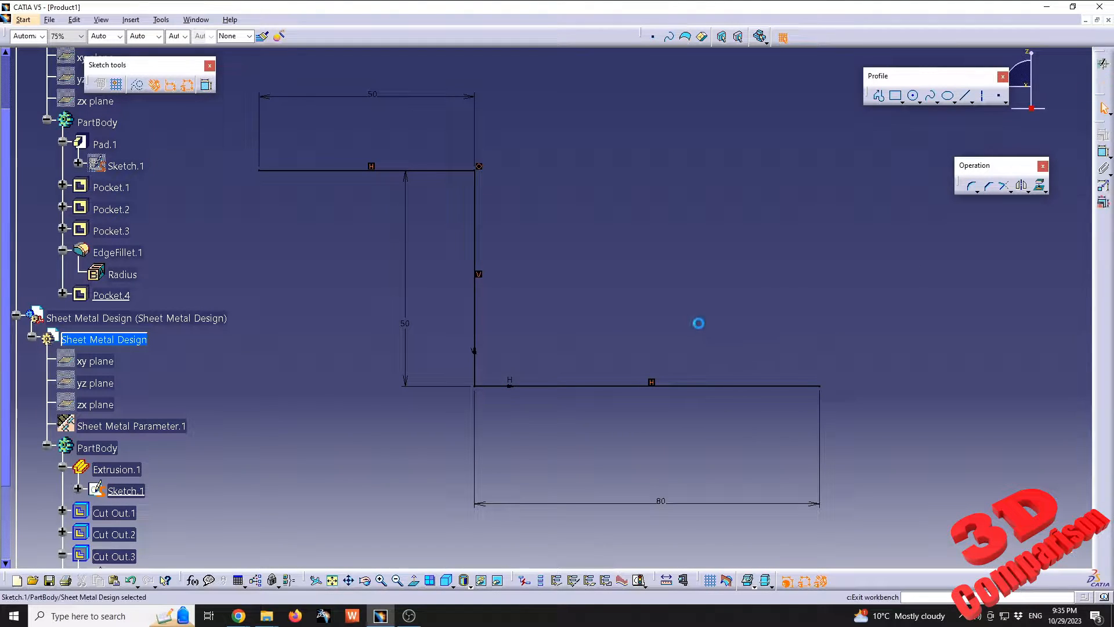
middle_drag(458, 329, 524, 329)
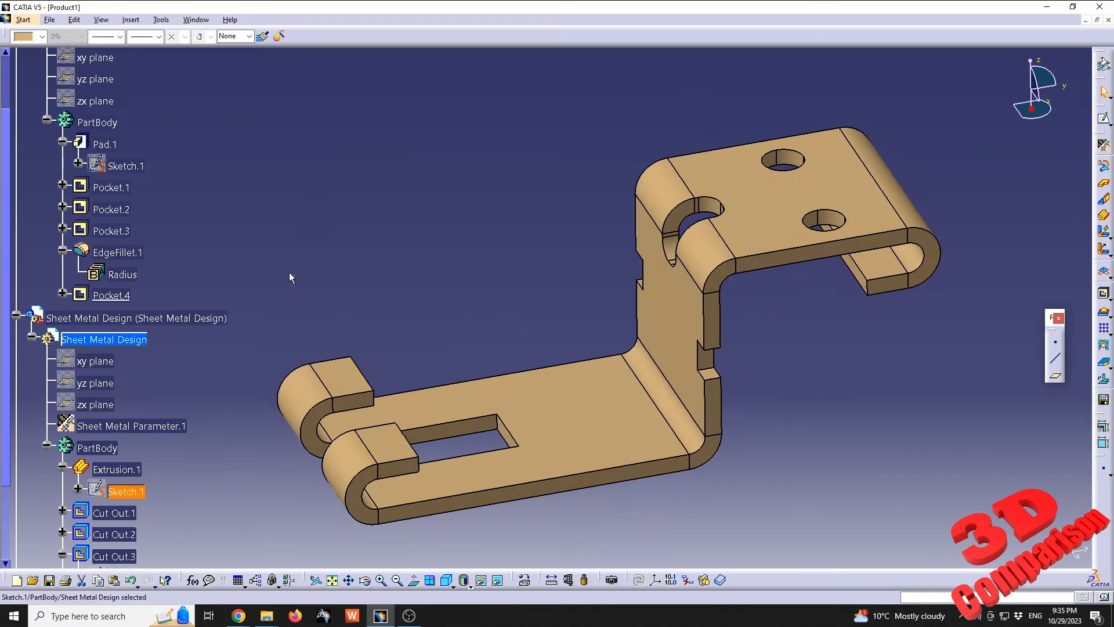
Unfold the sheet metal bracket to inspect its flat pattern, then fold it back into the bent shape
scroll(227, 268, up, 2)
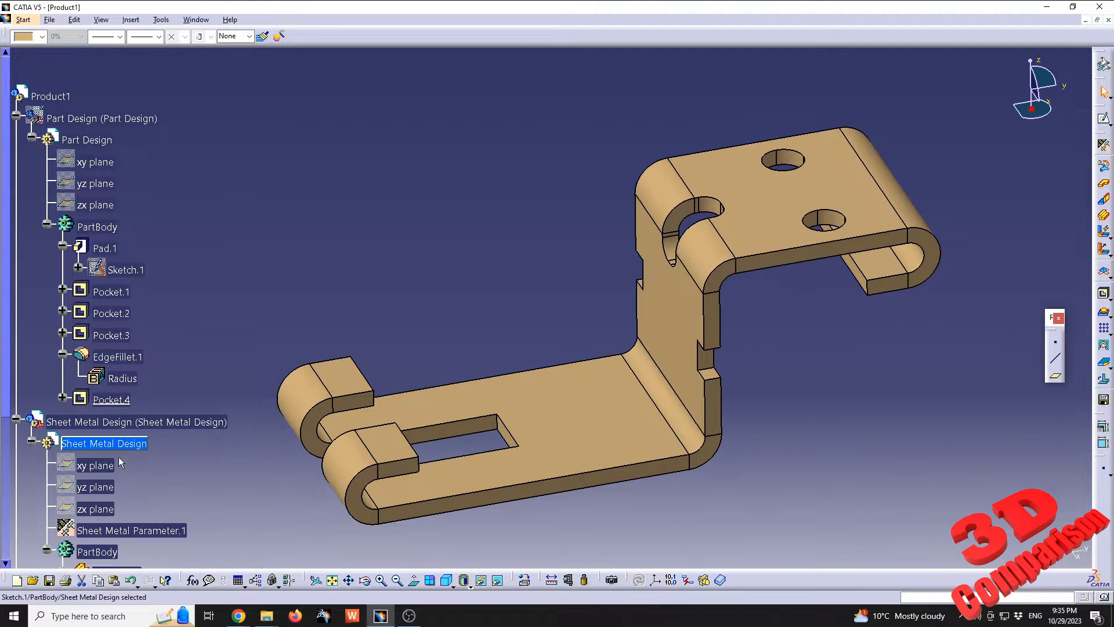
scroll(198, 451, down, 2)
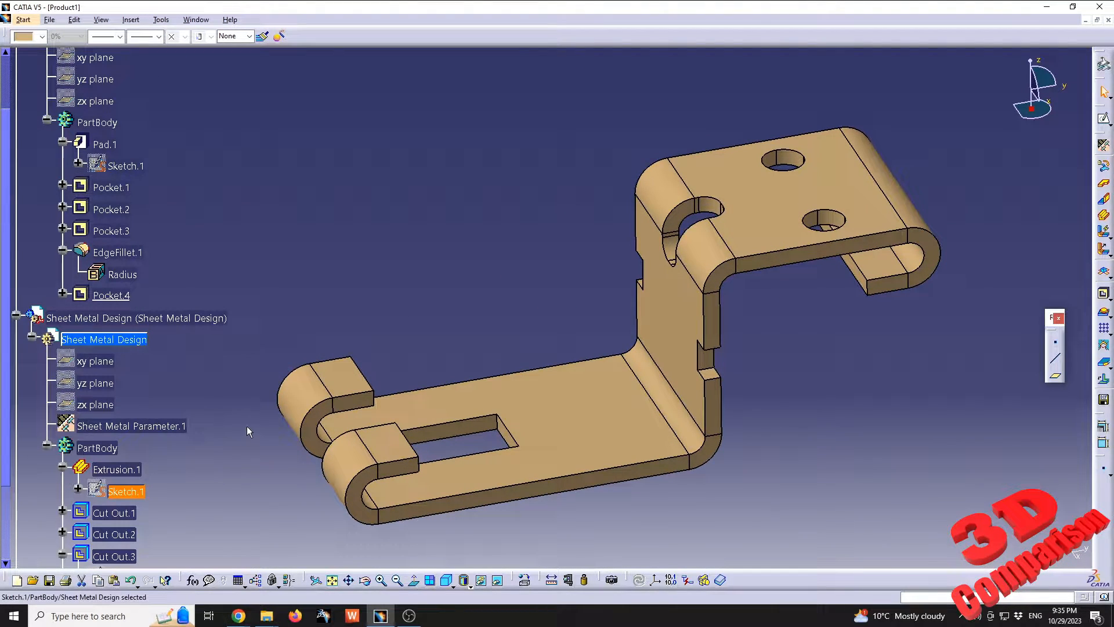
scroll(246, 426, down, 1)
click(568, 274)
mouse_move(568, 274)
middle_down()
mouse_move(509, 276)
mouse_move(528, 294)
mouse_move(562, 297)
mouse_move(558, 289)
mouse_move(555, 298)
middle_up()
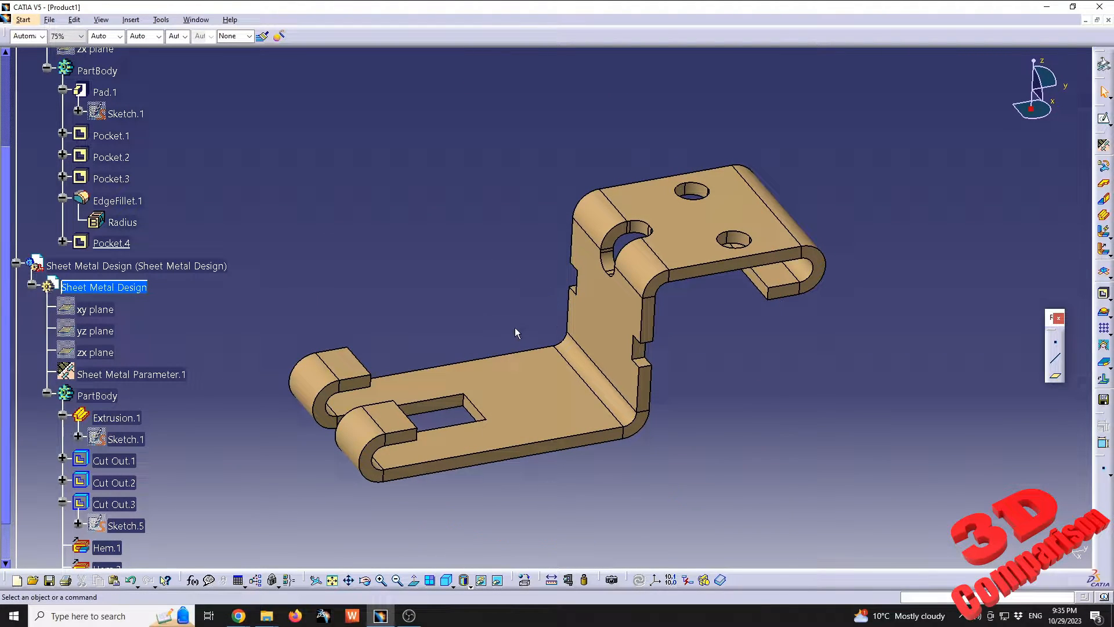
click(1104, 273)
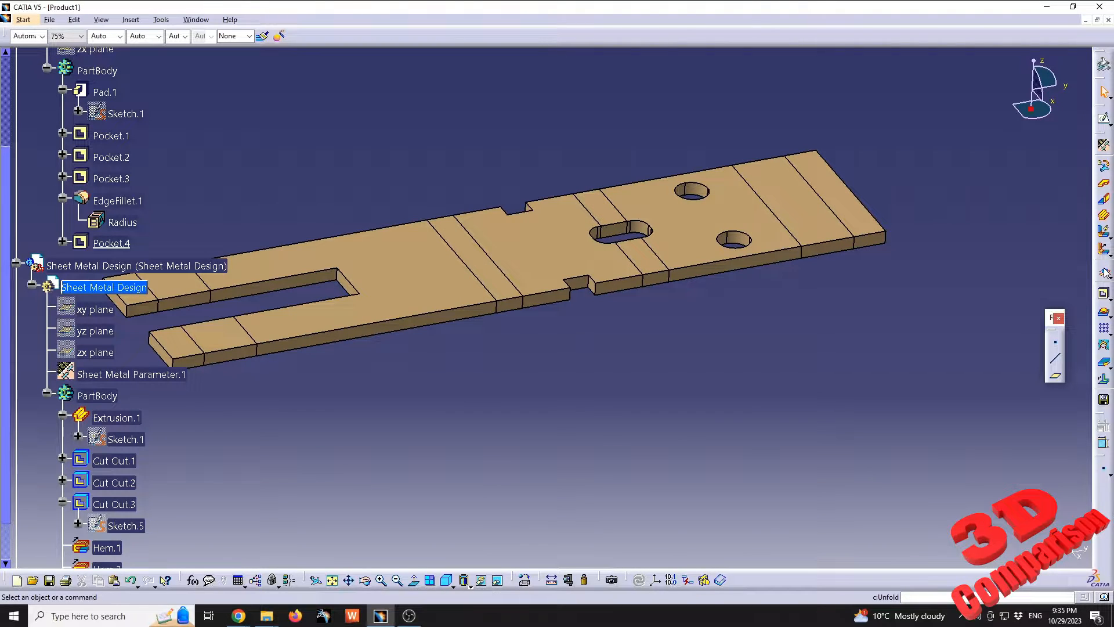
click(1105, 273)
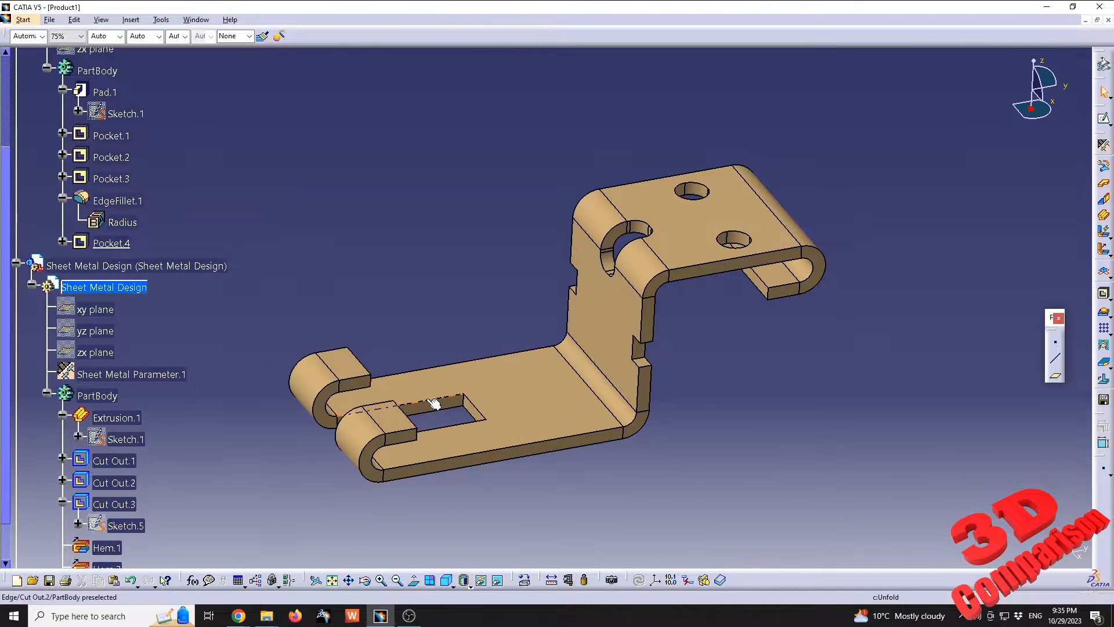
Unfold the sheet metal bracket and sketch a rectangle about 33 × 9.5 mm across the bend lines at the two-hole end
middle_drag(597, 303, 821, 215)
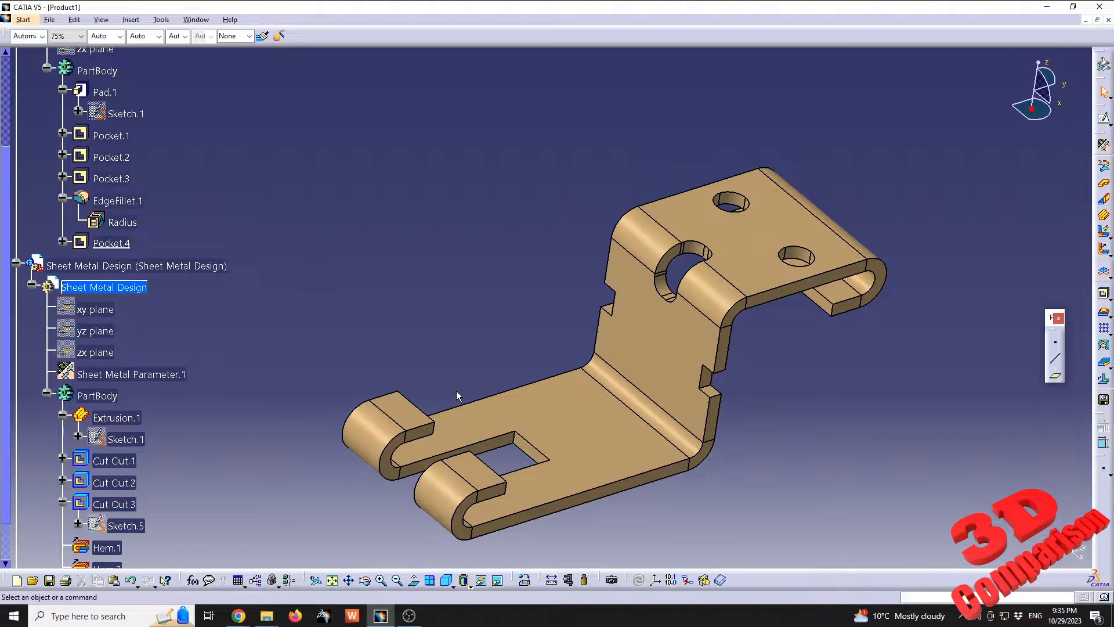
click(1105, 273)
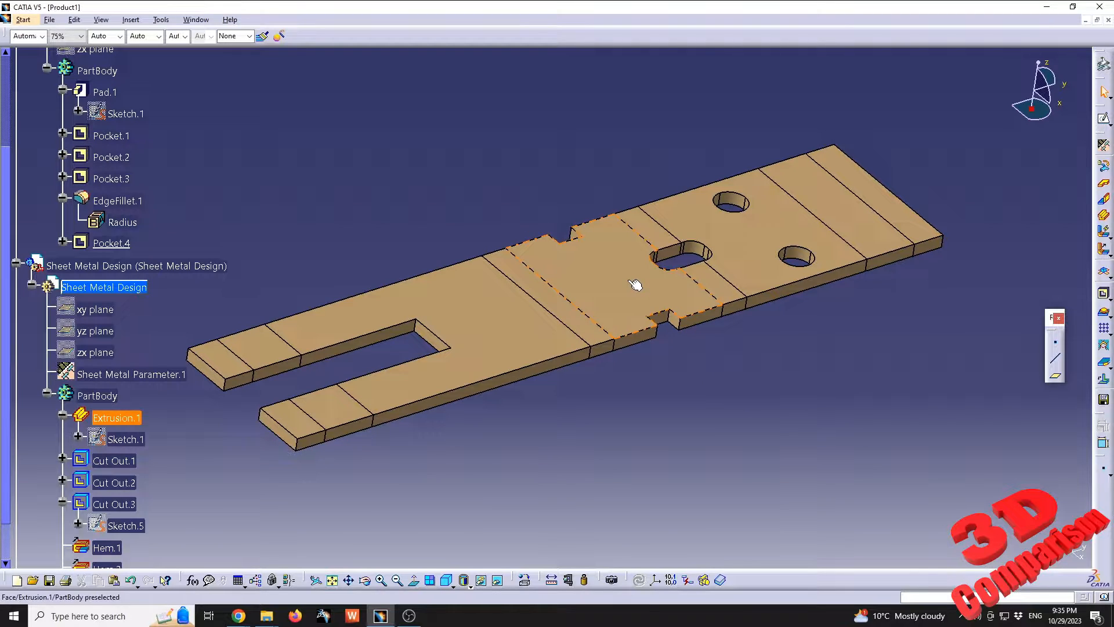
double_click(121, 288)
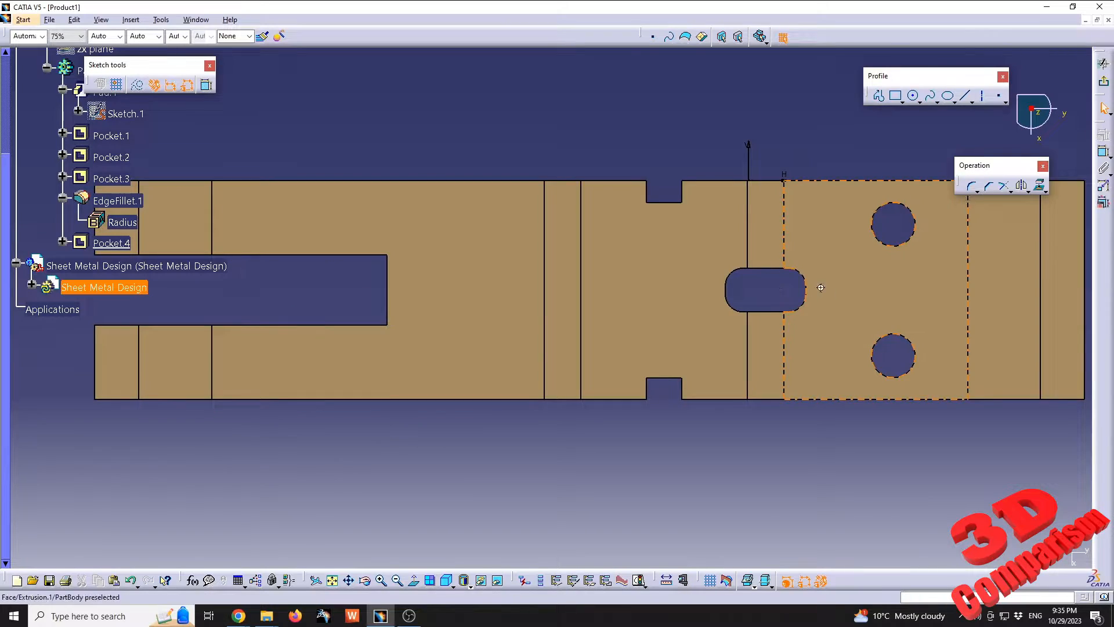
middle_click(926, 280)
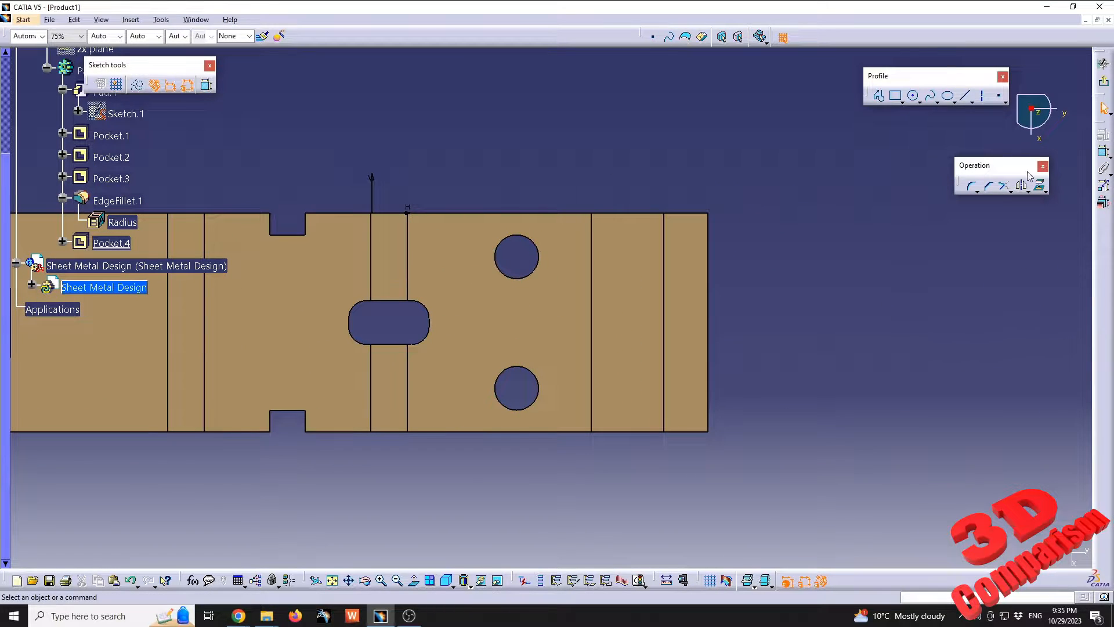
click(895, 95)
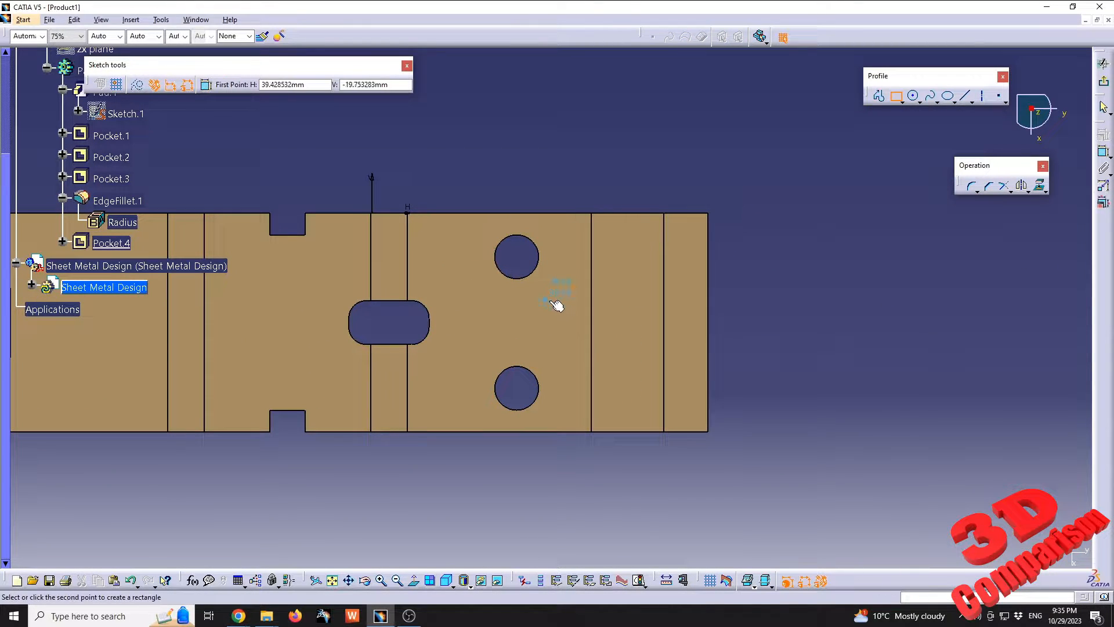
click(545, 300)
click(691, 341)
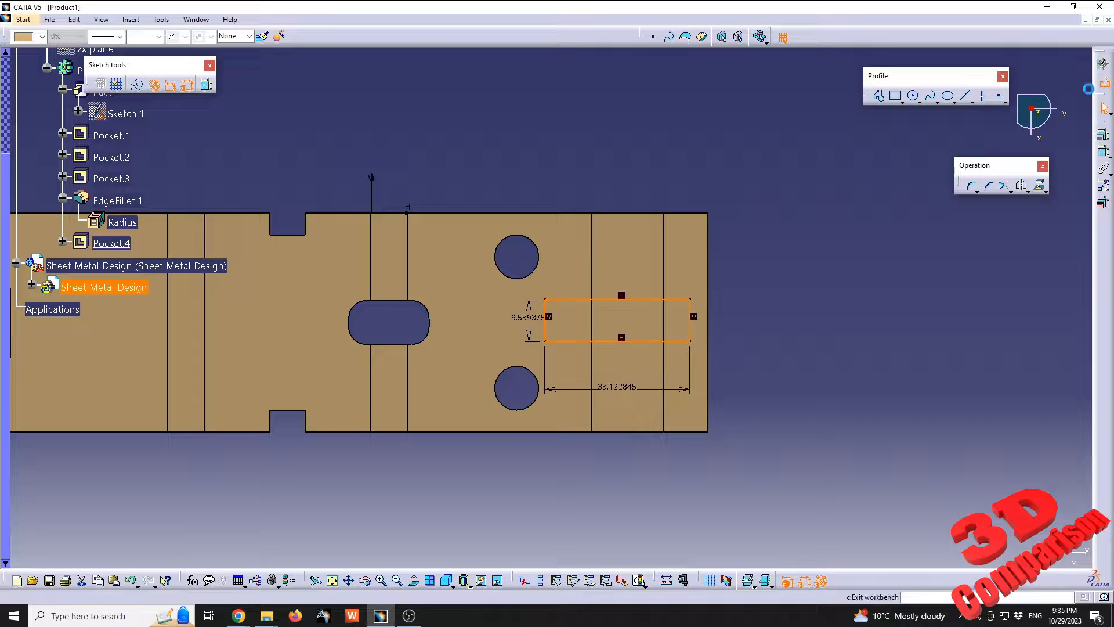
click(1103, 81)
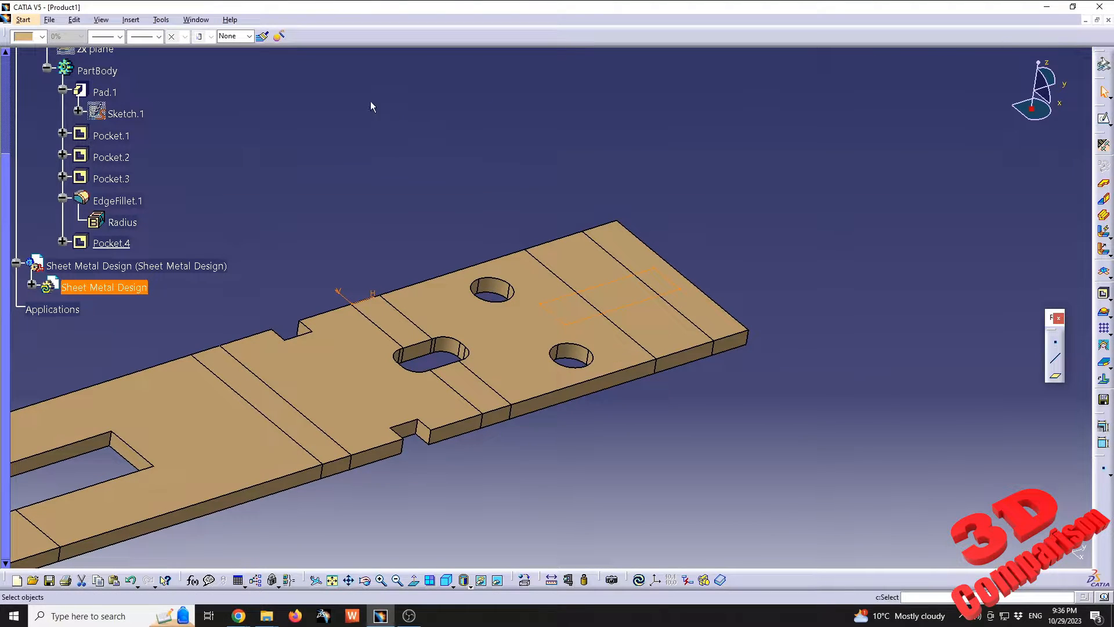
Try to cut the new rectangle sketch out of the flat pattern with the Sheet Metal Design Cutout command
click(131, 20)
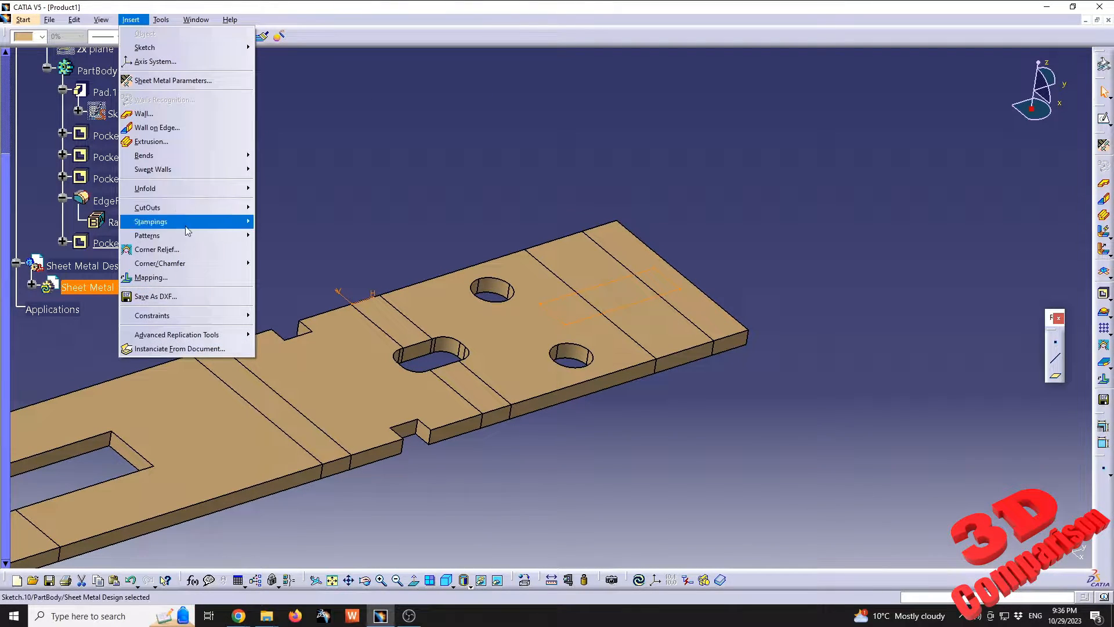
mouse_move(196, 209)
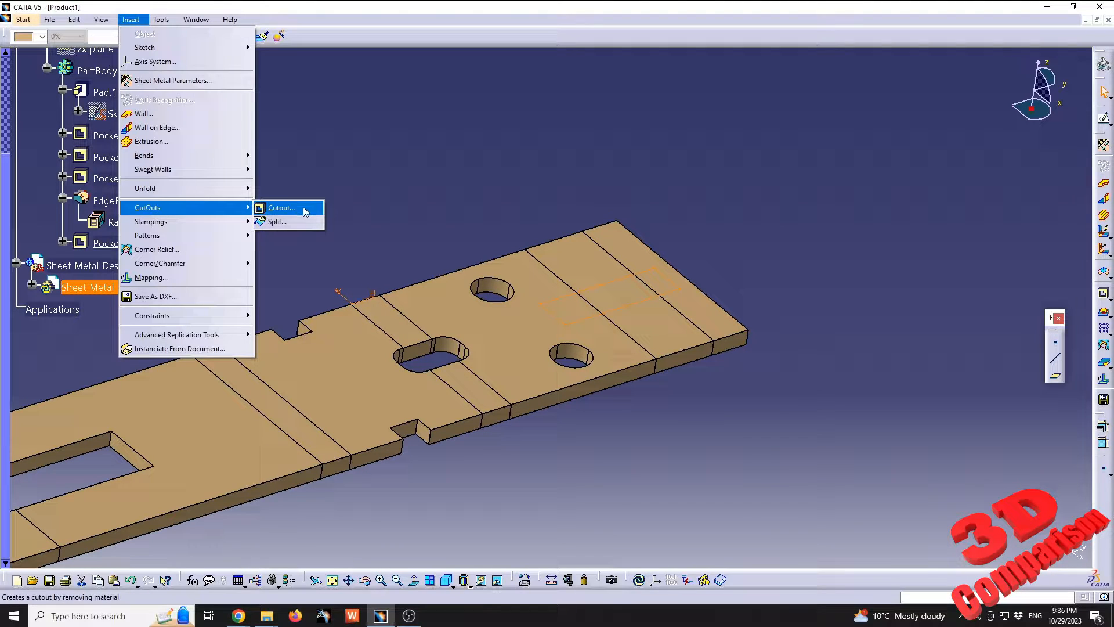
click(281, 207)
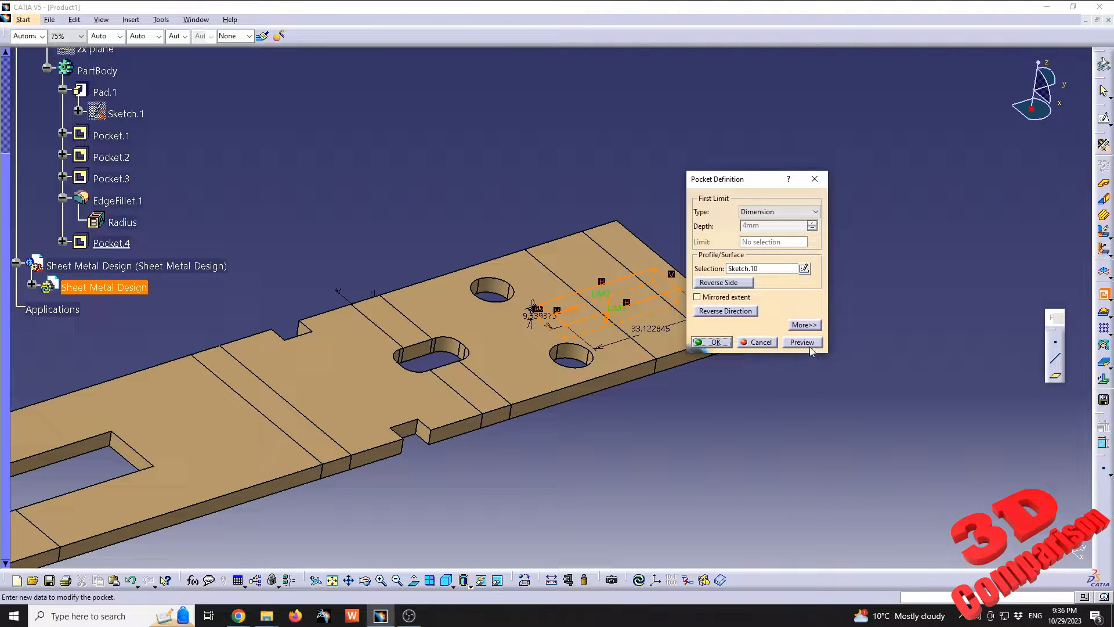
click(809, 345)
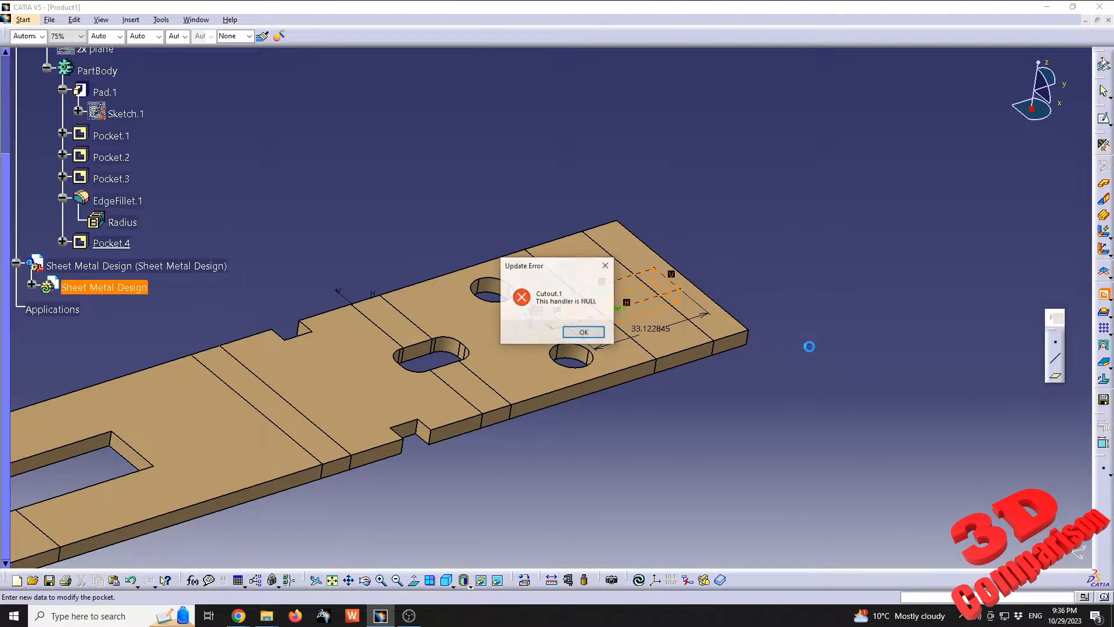
click(584, 333)
click(756, 343)
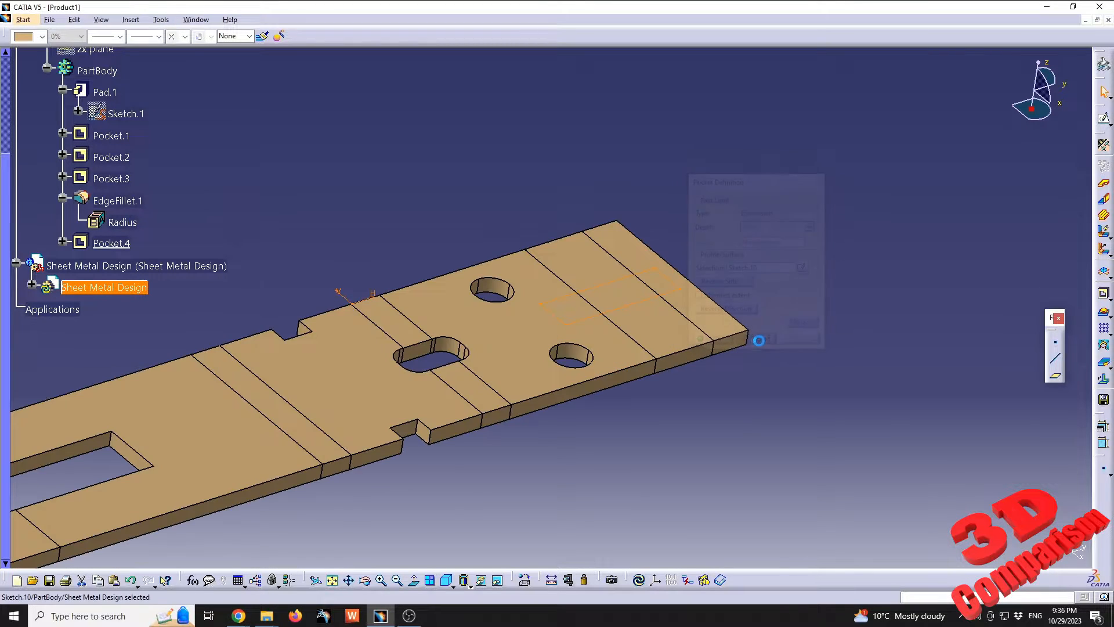
right_click(409, 40)
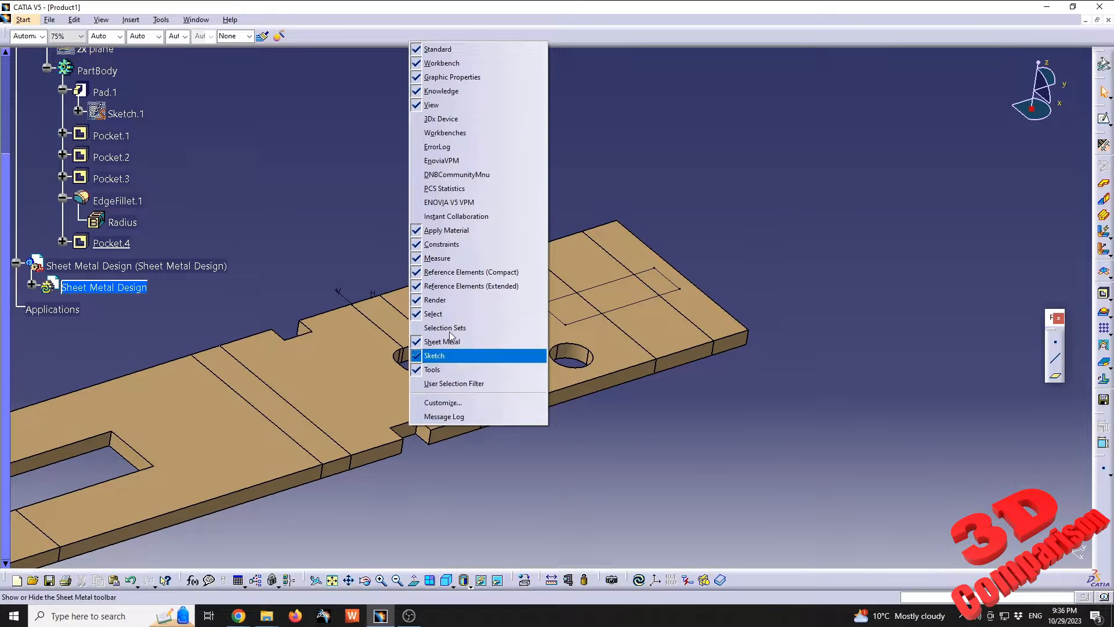
click(843, 280)
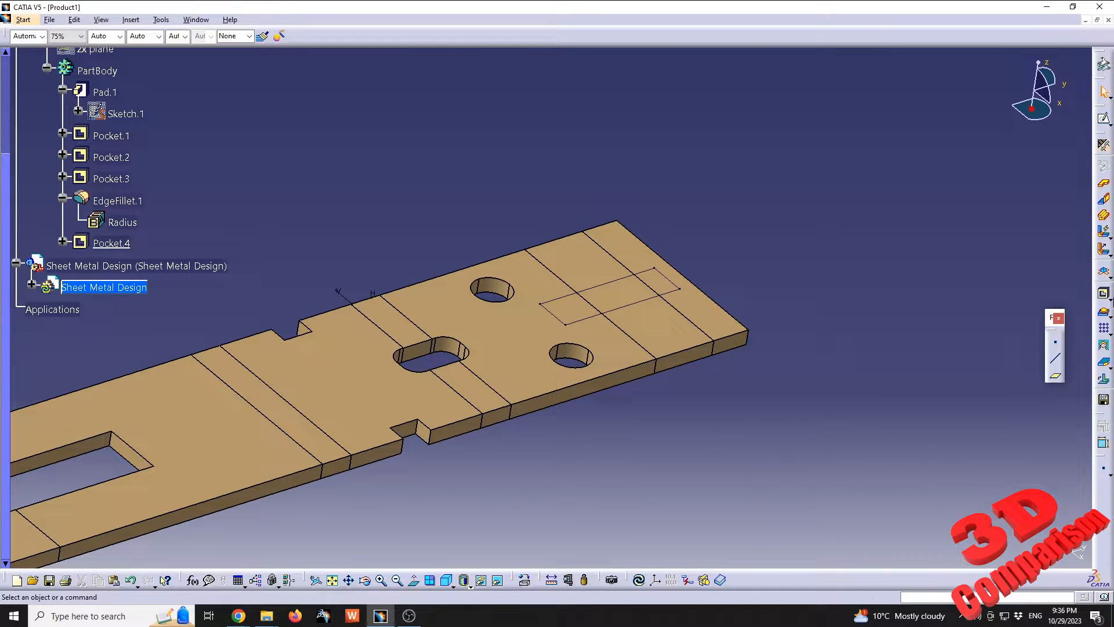
click(1106, 313)
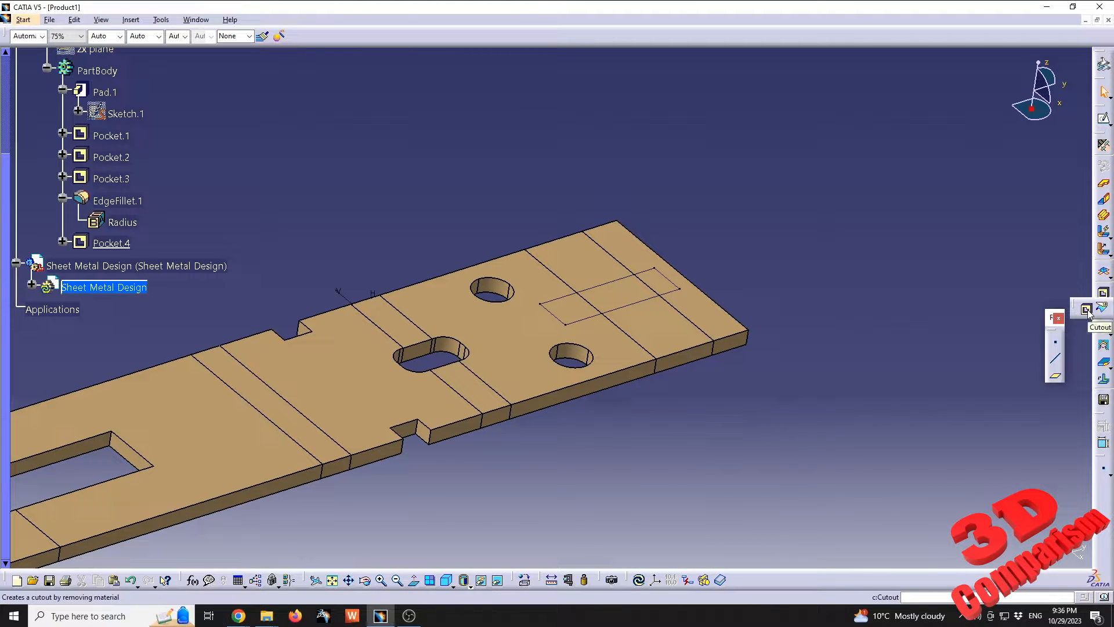
click(1087, 310)
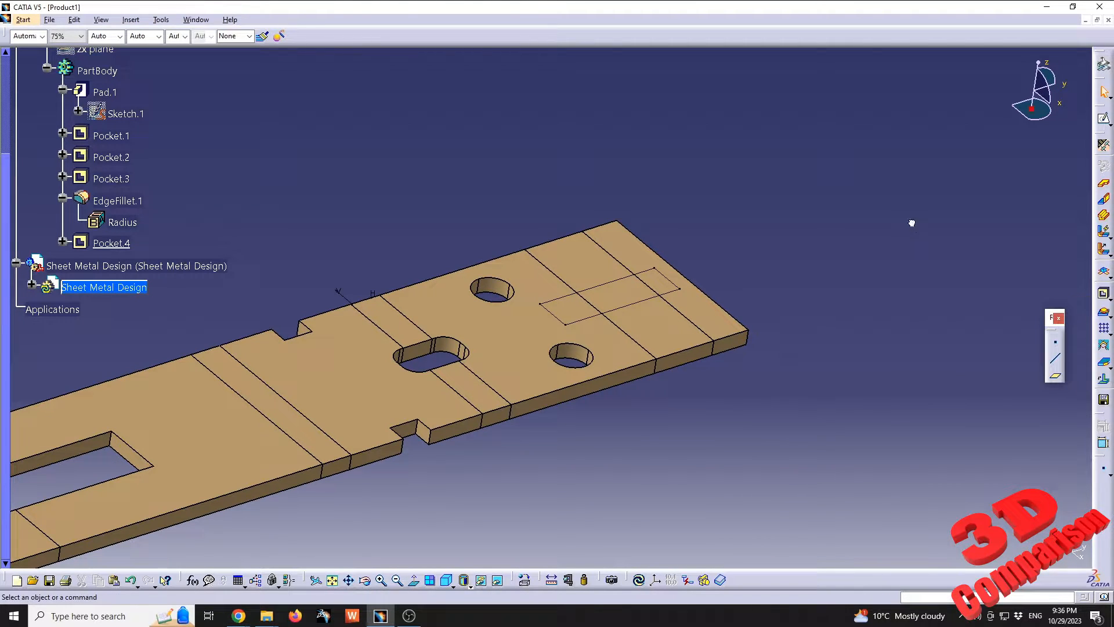
Restore the toolbar positions of the Sheet Metal Design workbench through the customization settings
click(197, 25)
mouse_move(161, 20)
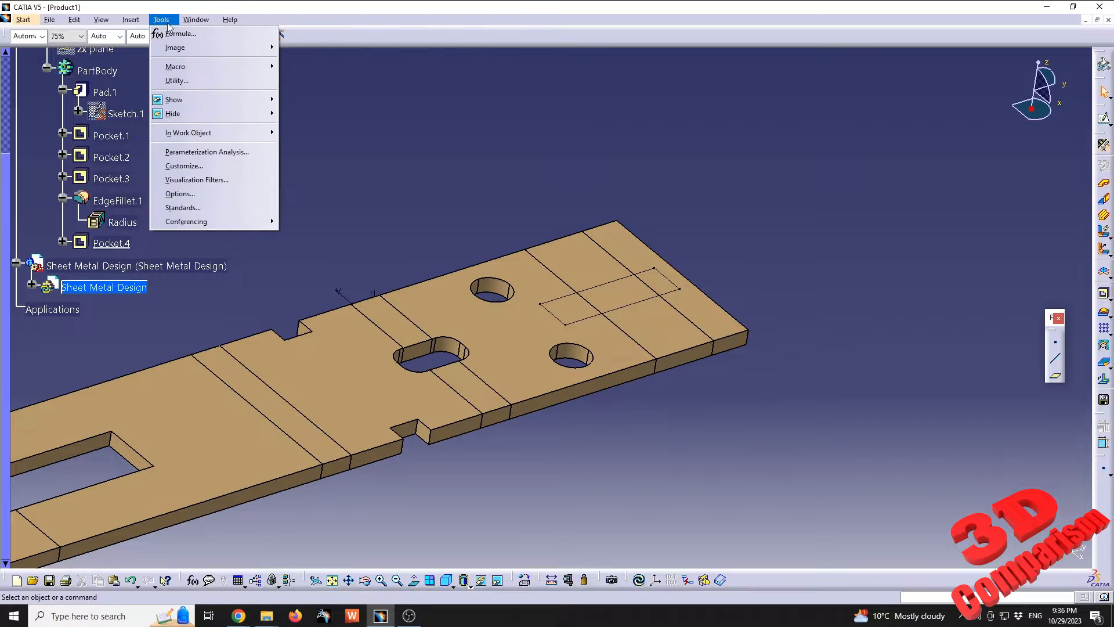
click(212, 167)
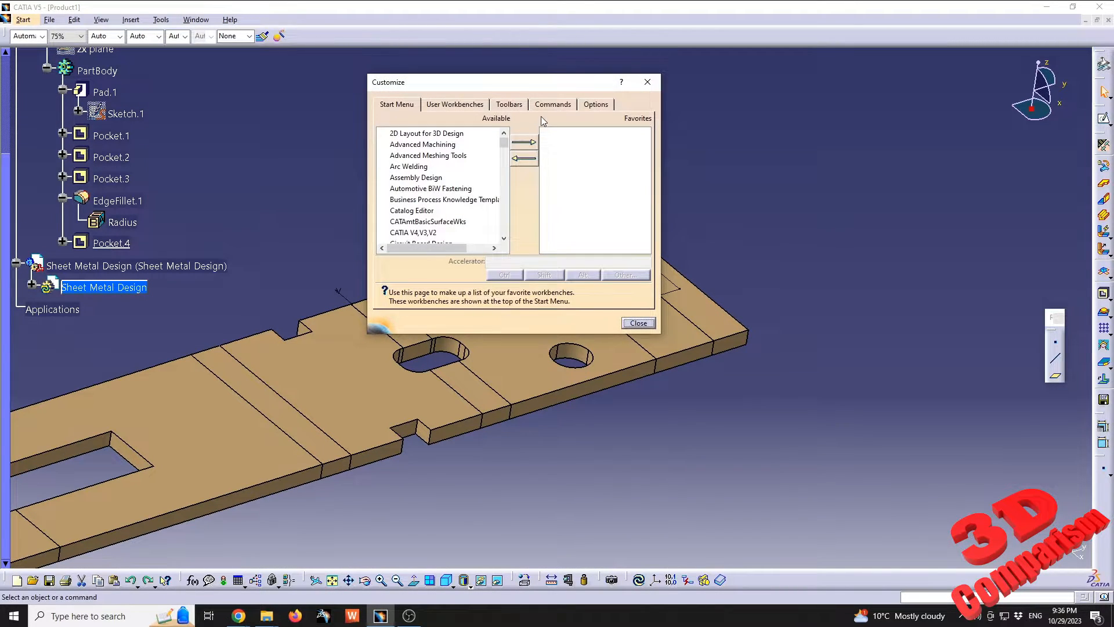
click(544, 104)
click(512, 105)
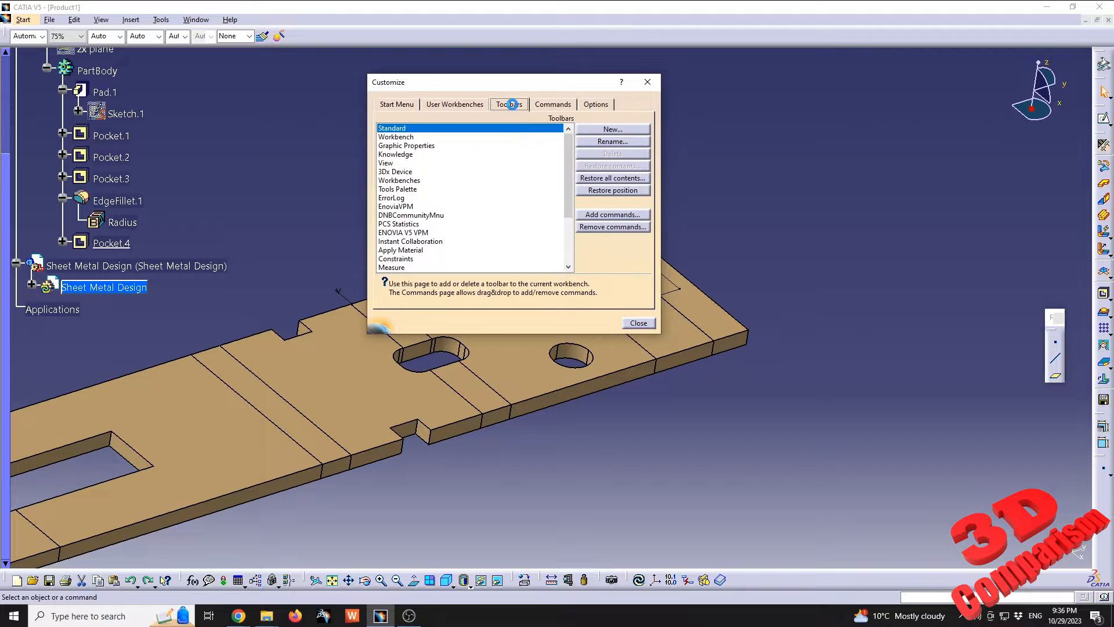
click(623, 197)
click(554, 334)
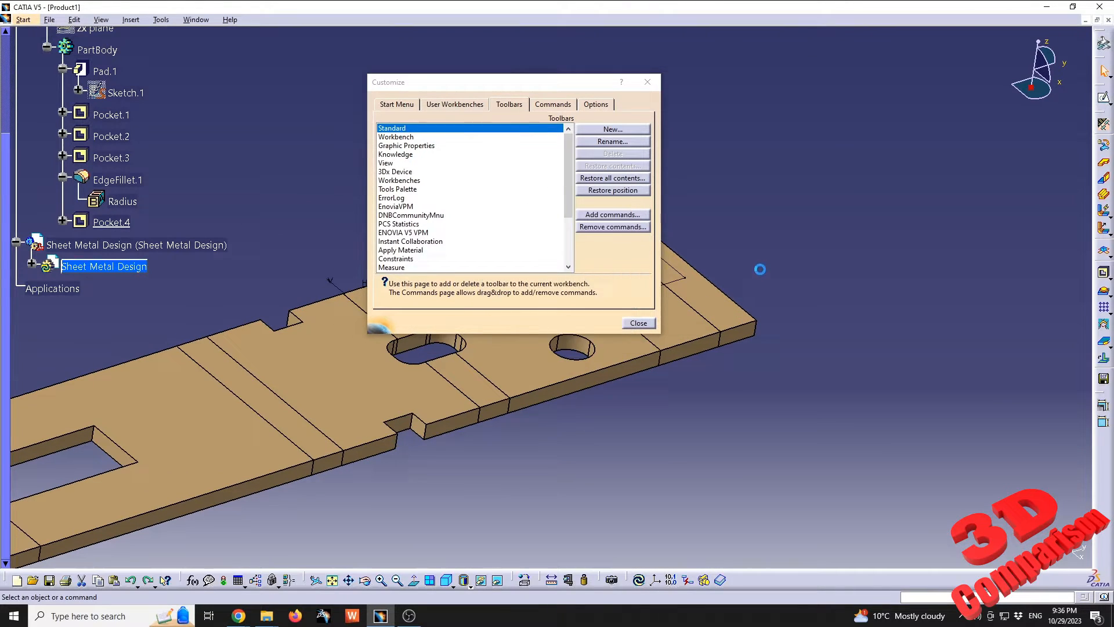
click(647, 83)
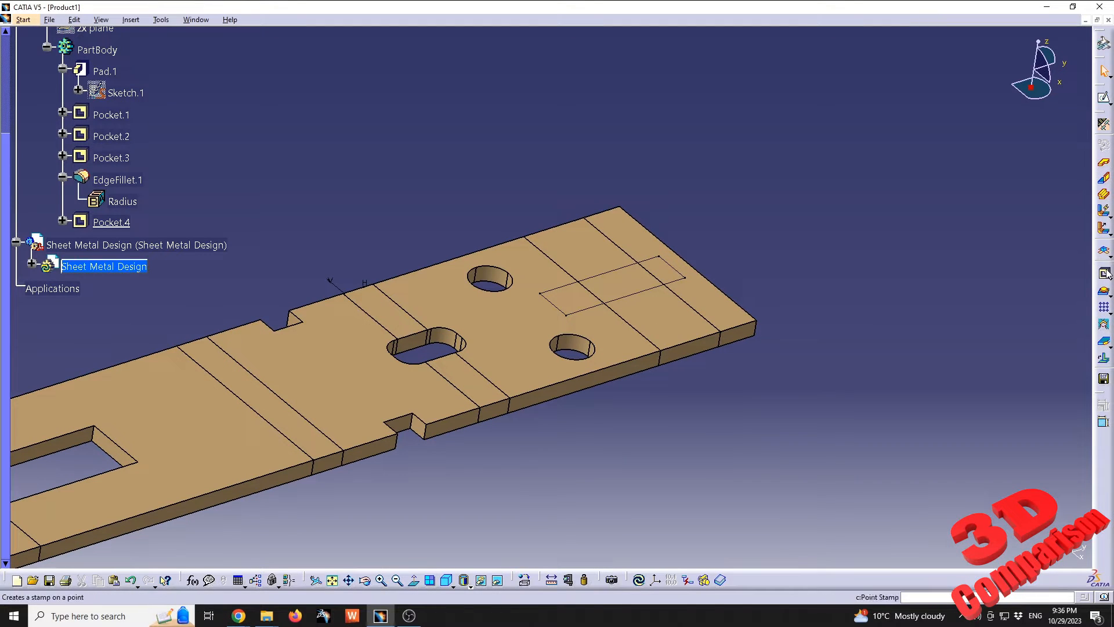
click(1104, 289)
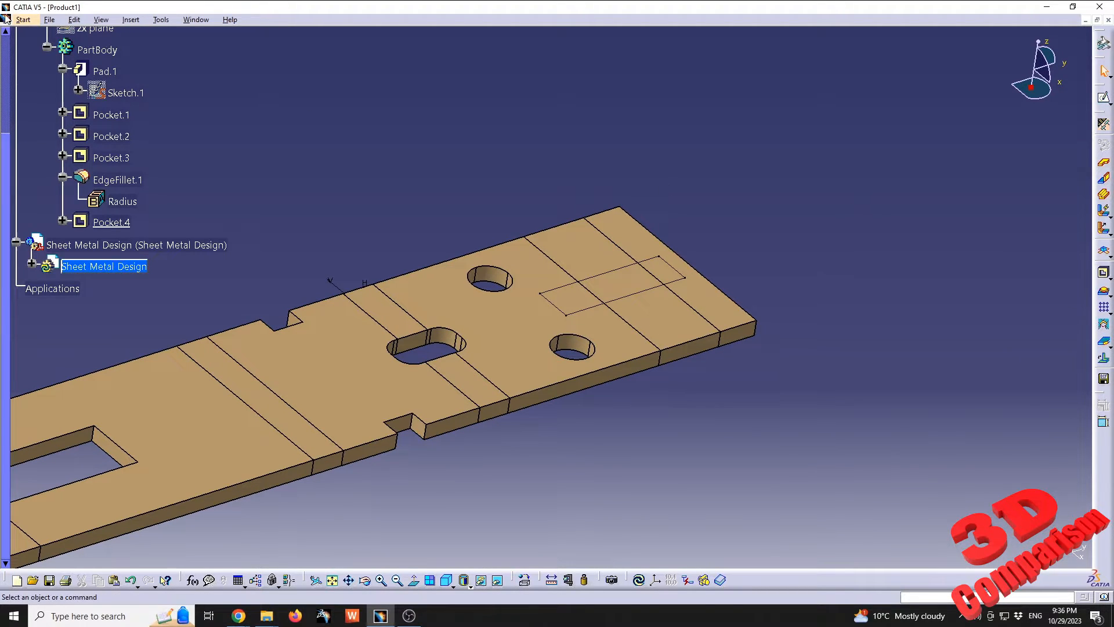
Switch to the Generative Sheetmetal Design workbench
click(26, 21)
mouse_move(90, 50)
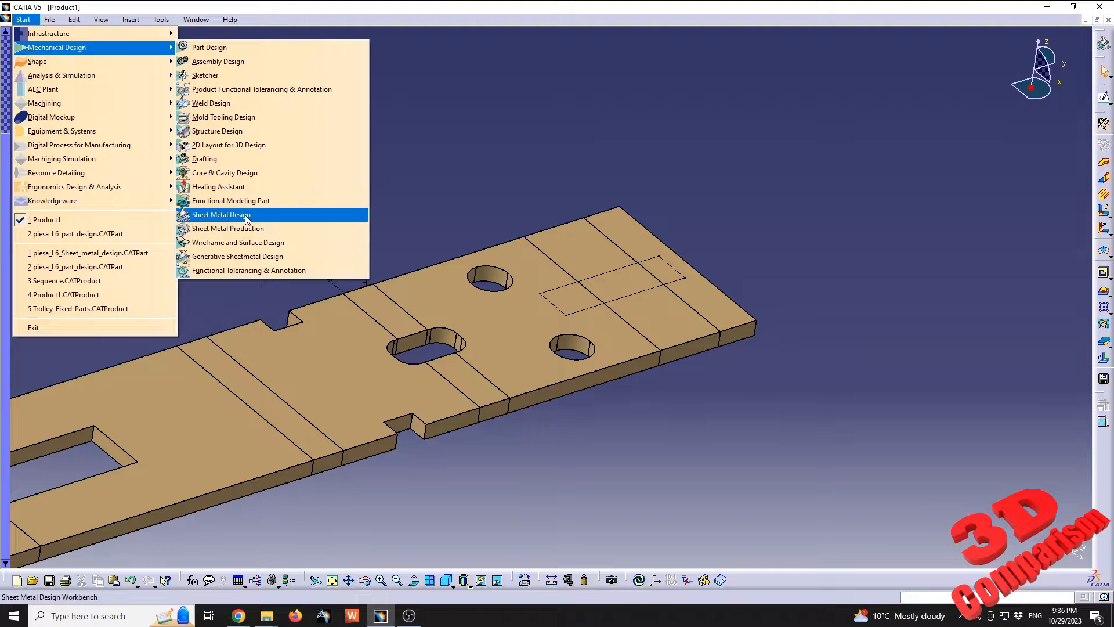
click(253, 258)
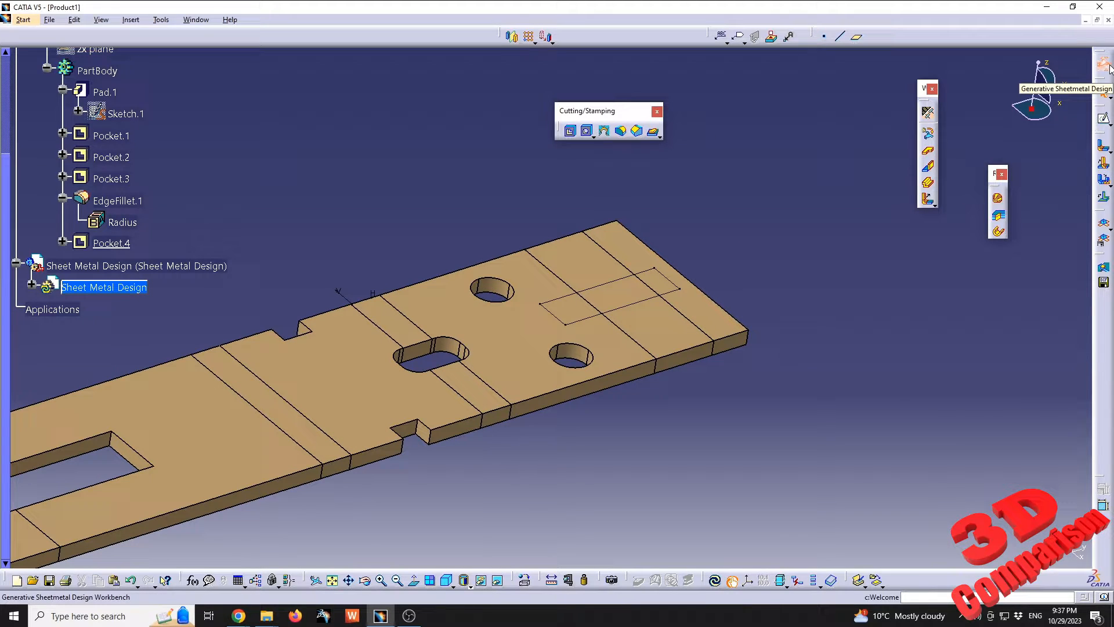
Cut the rectangle sketch out of the flat pattern as a Sheetmetal standard cutout with the end limit Up to next
click(570, 131)
click(627, 277)
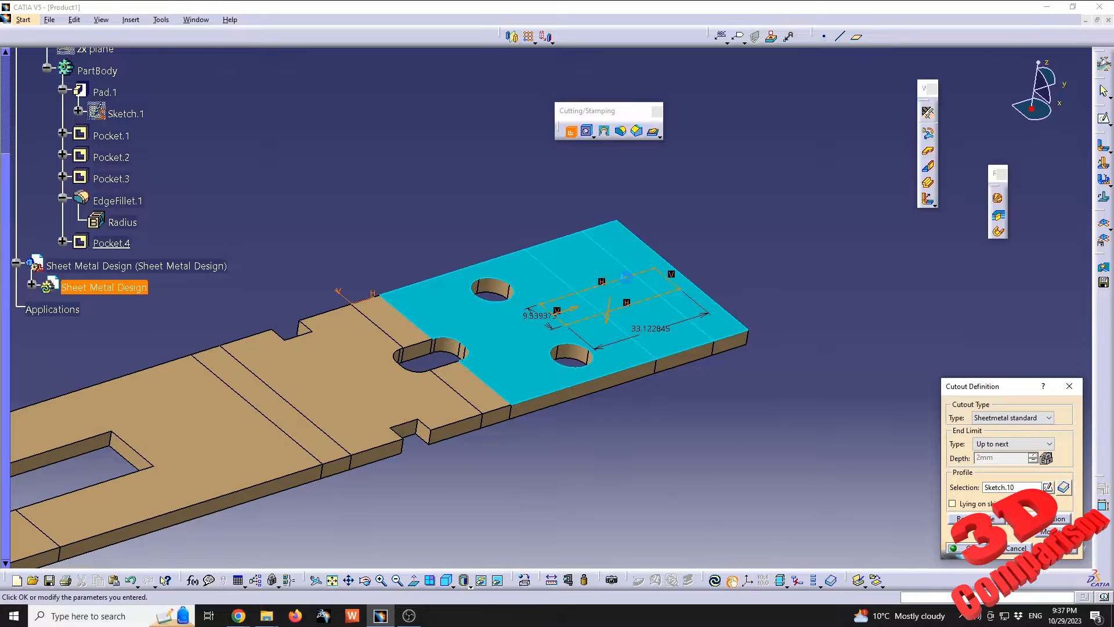
click(1058, 548)
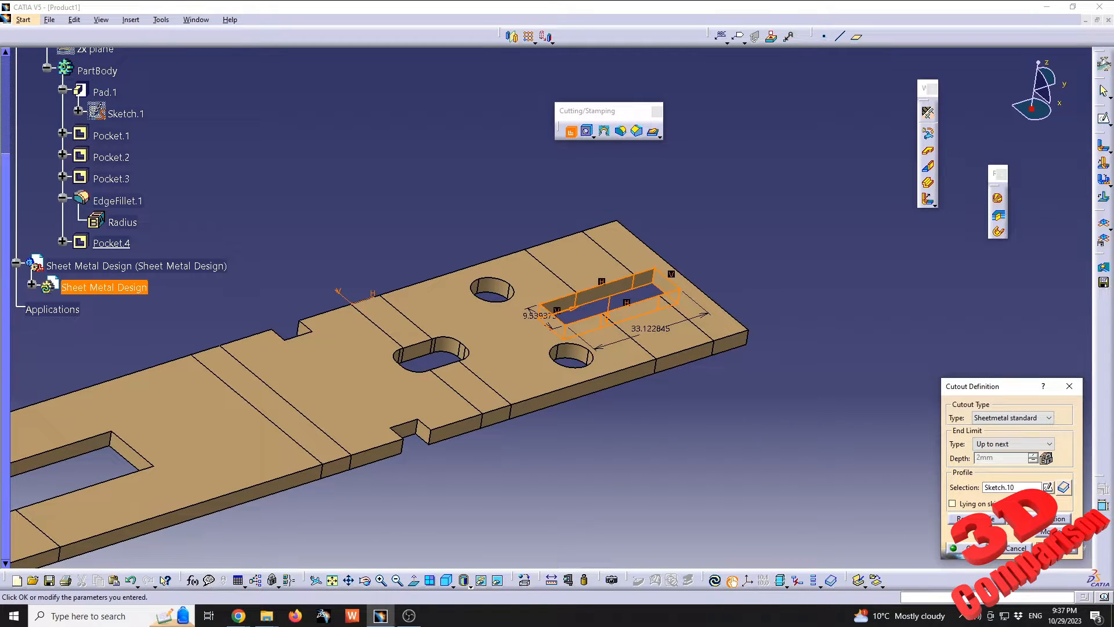
click(965, 549)
click(616, 419)
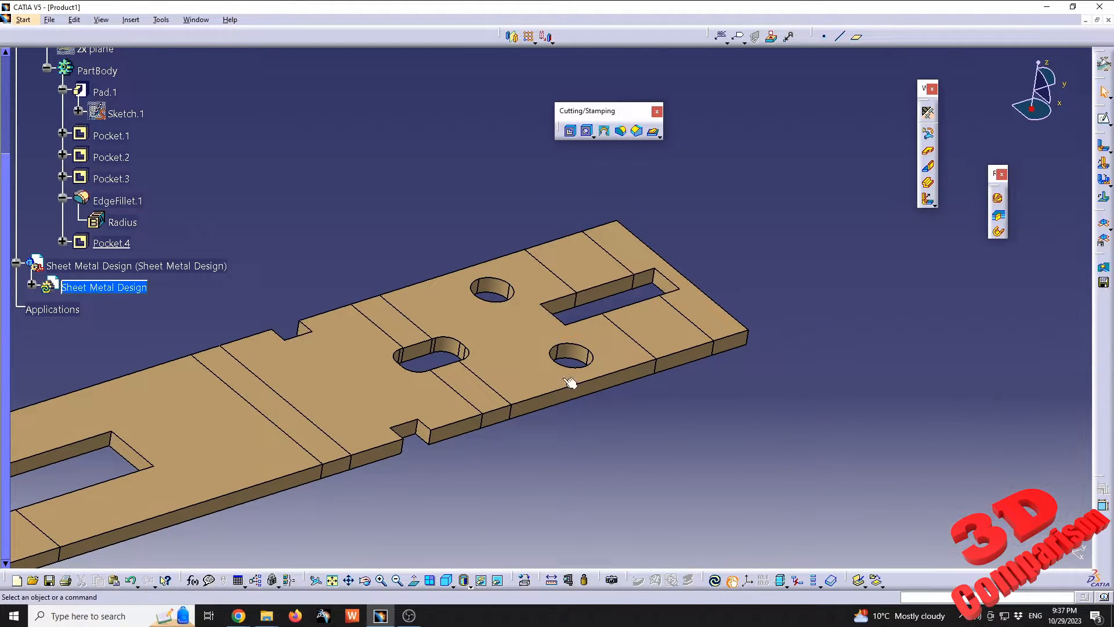
Expand the Sheet Metal Design part's feature tree and fold the bracket back into its bent shape
middle_drag(433, 377, 497, 330)
click(113, 288)
click(31, 285)
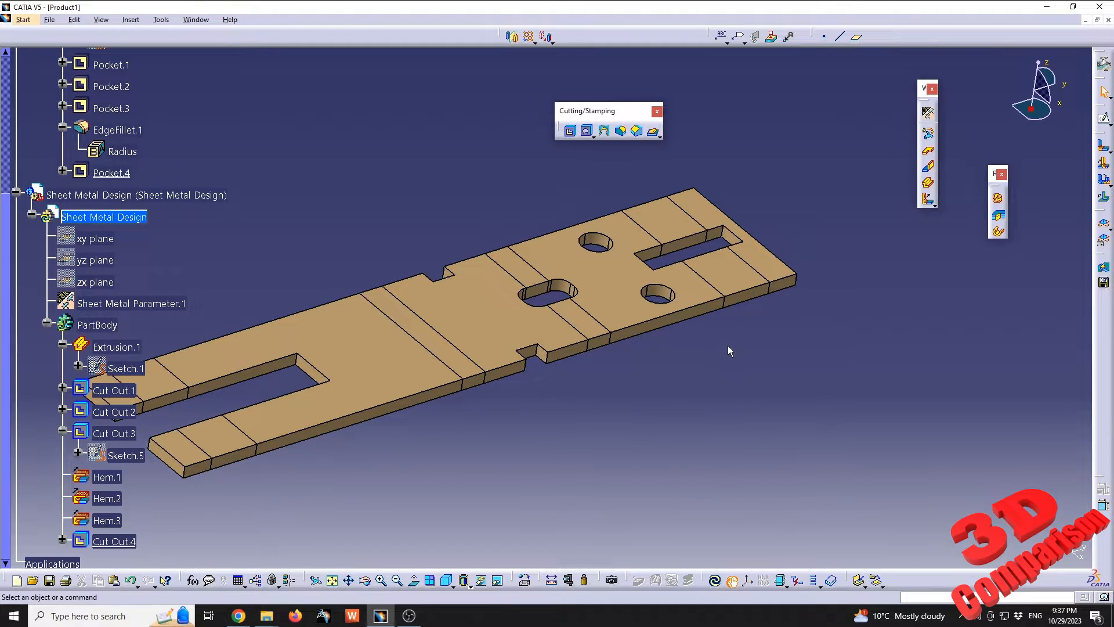
click(1104, 223)
middle_drag(794, 311, 503, 287)
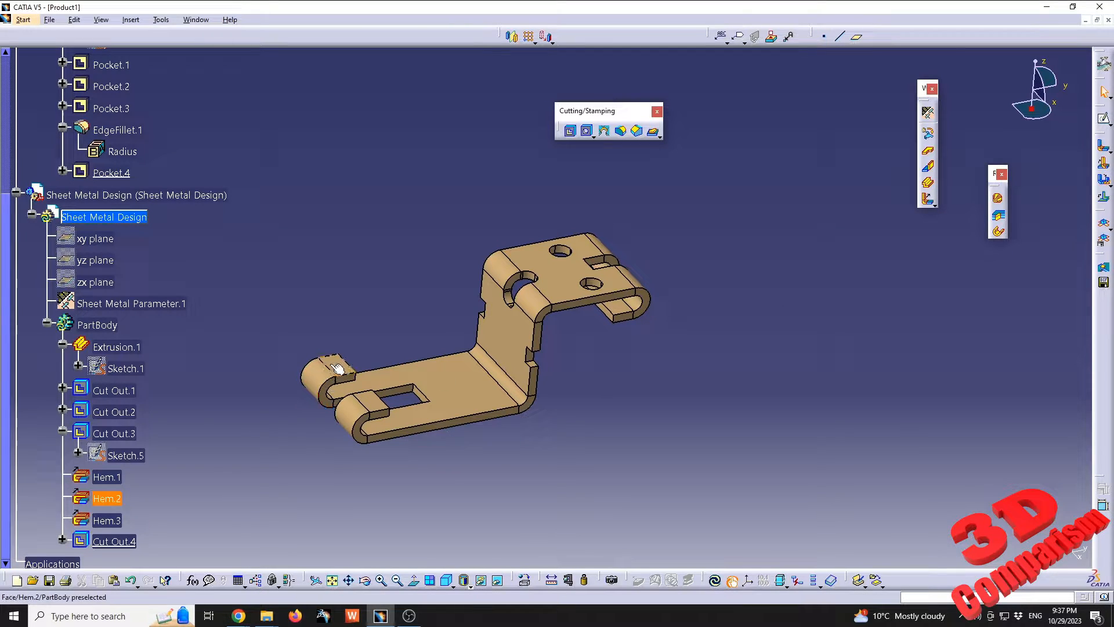
Hide the Sheet Metal Design part and show the Part Design part in the assembly
scroll(338, 368, up, 2)
scroll(298, 320, up, 2)
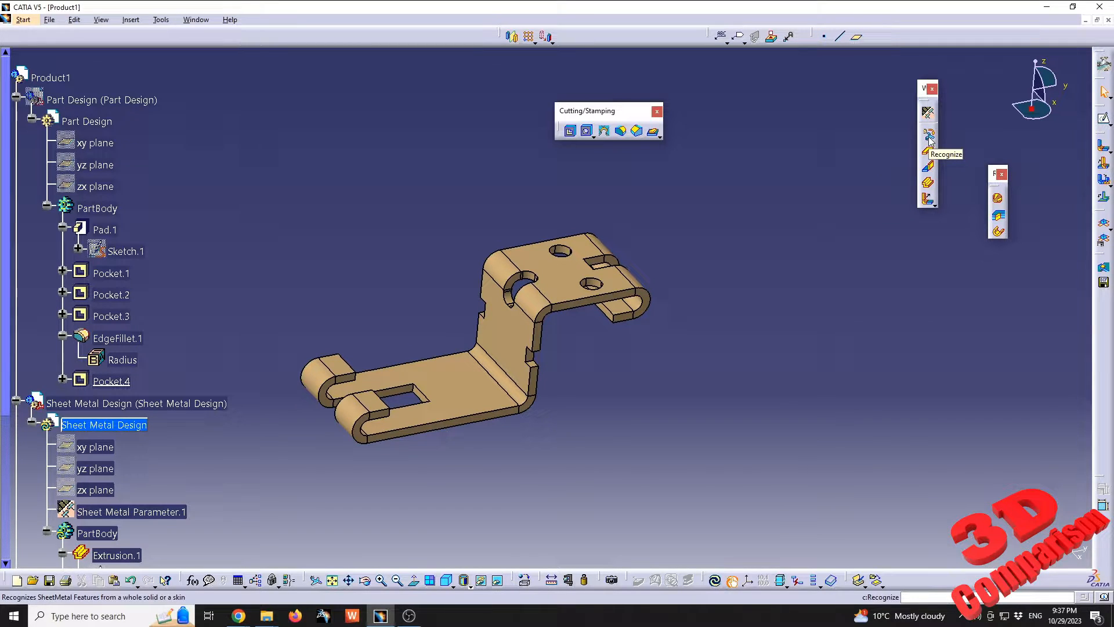
right_click(121, 408)
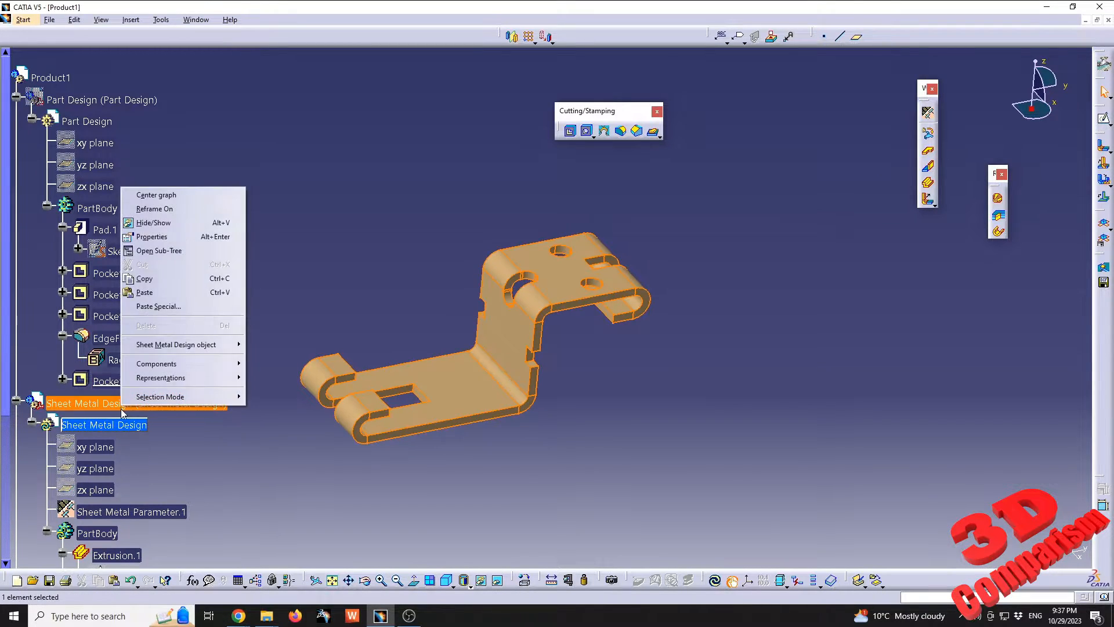
click(207, 224)
right_click(109, 107)
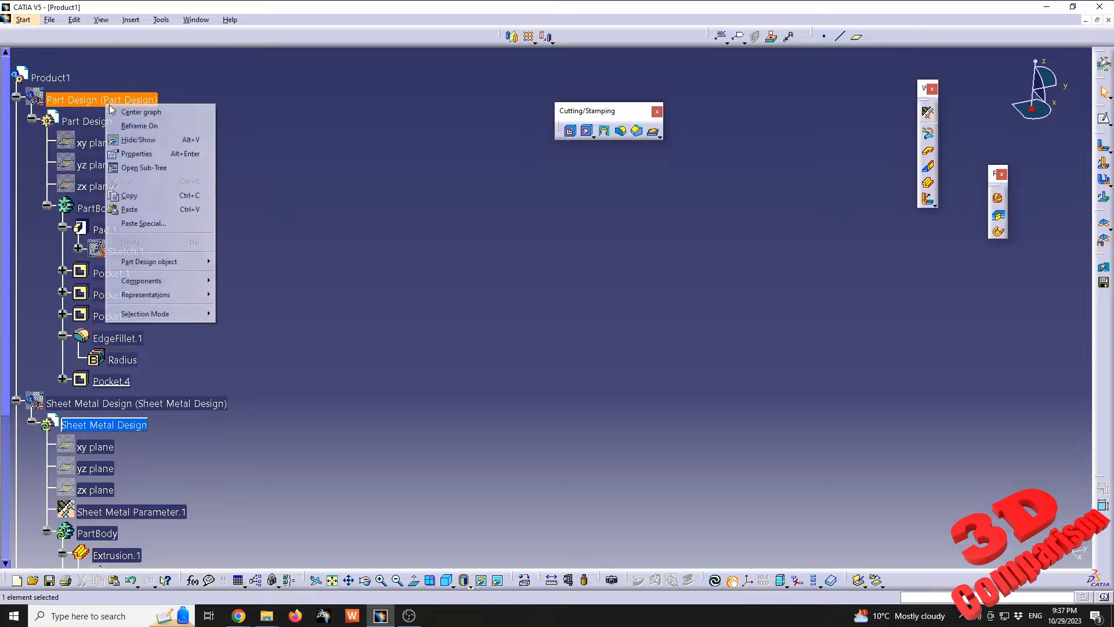
click(145, 139)
Activate the Part Design part for editing
click(87, 121)
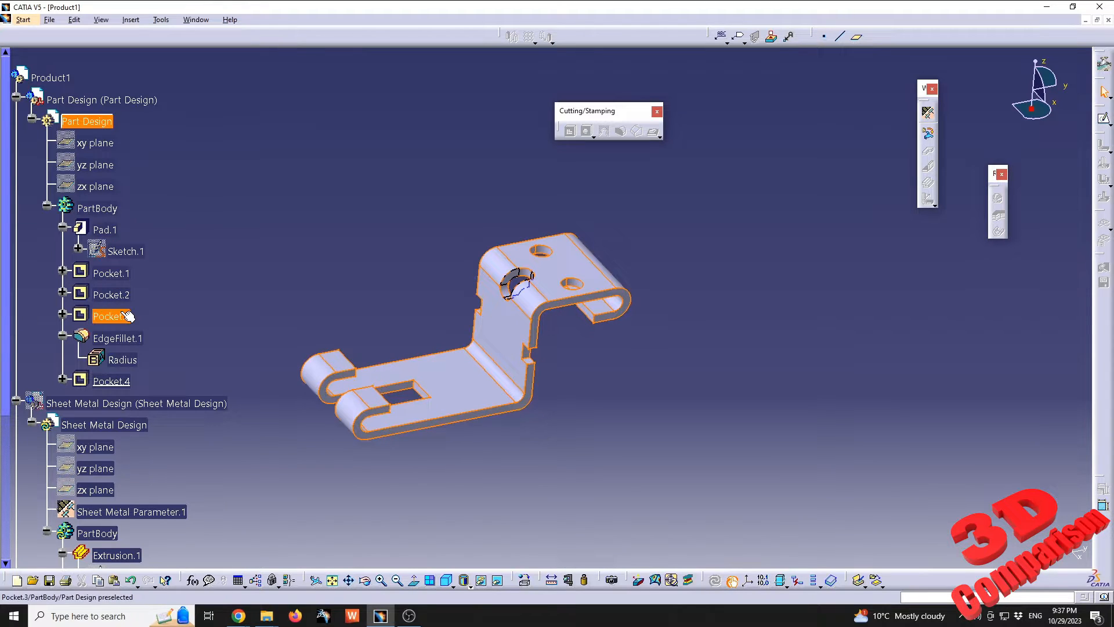
middle_drag(435, 266, 472, 301)
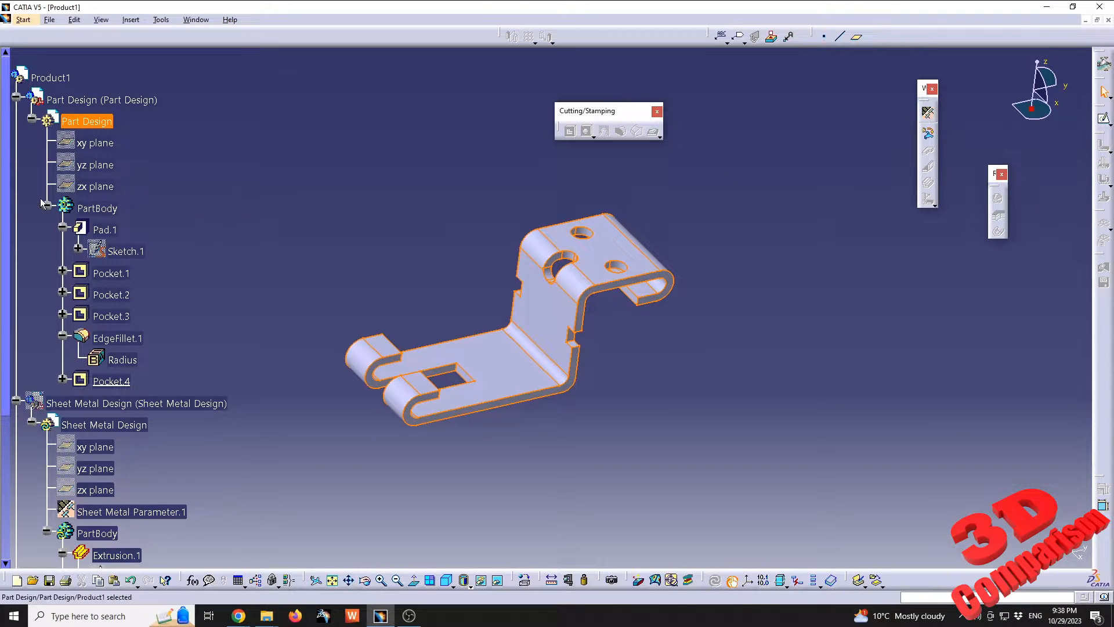
Try to recognize the Part Design solid as sheet metal using the lower flat face as reference face, and cancel the definition
click(927, 138)
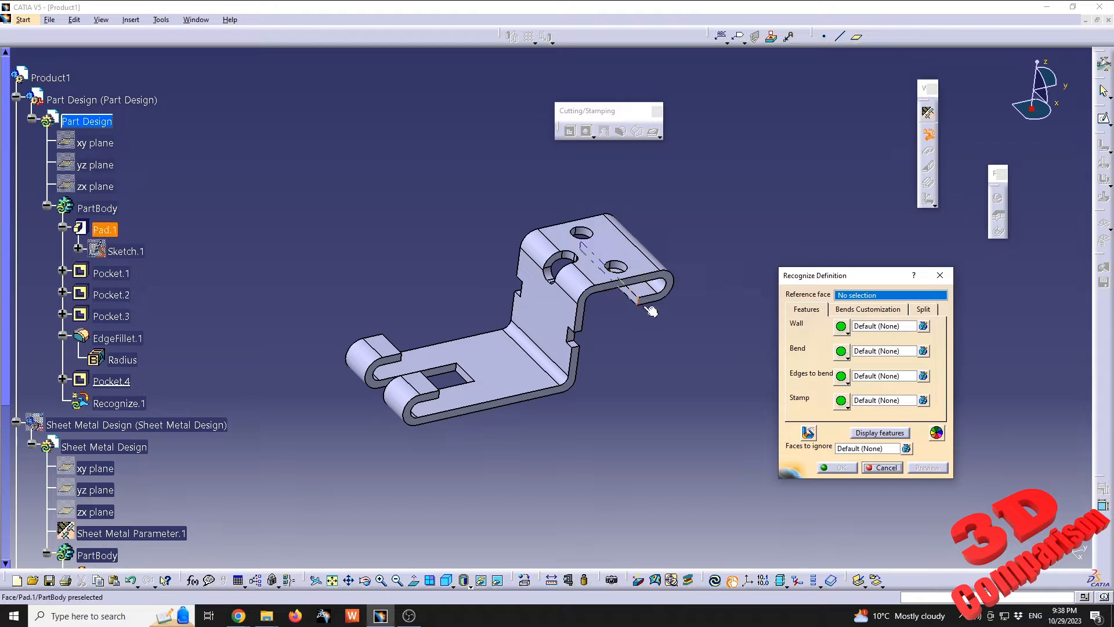
click(508, 371)
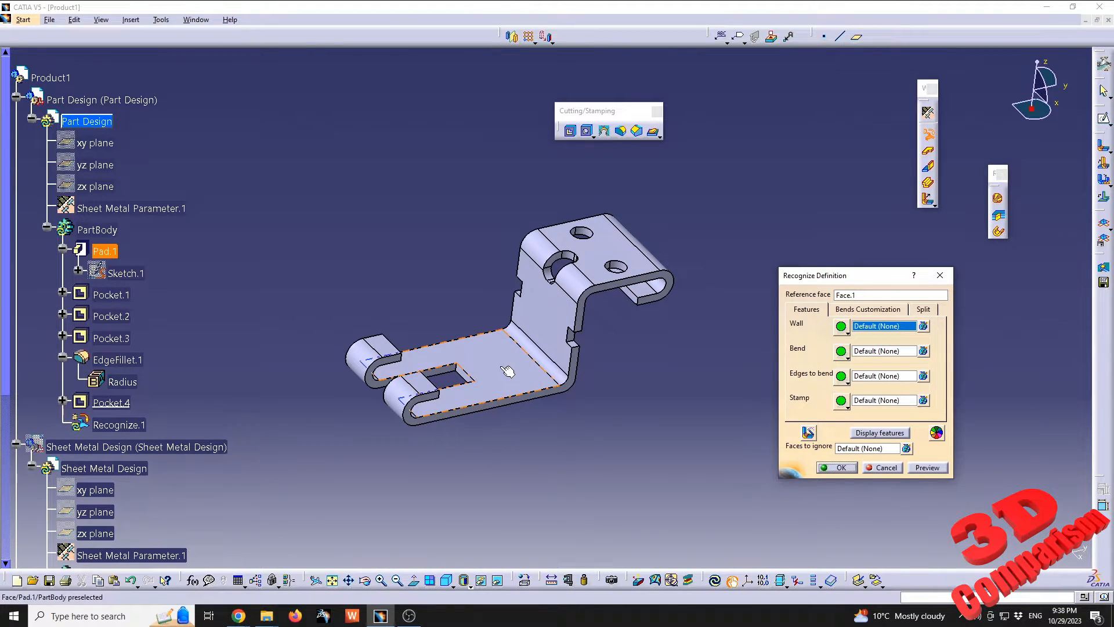
click(875, 309)
click(923, 310)
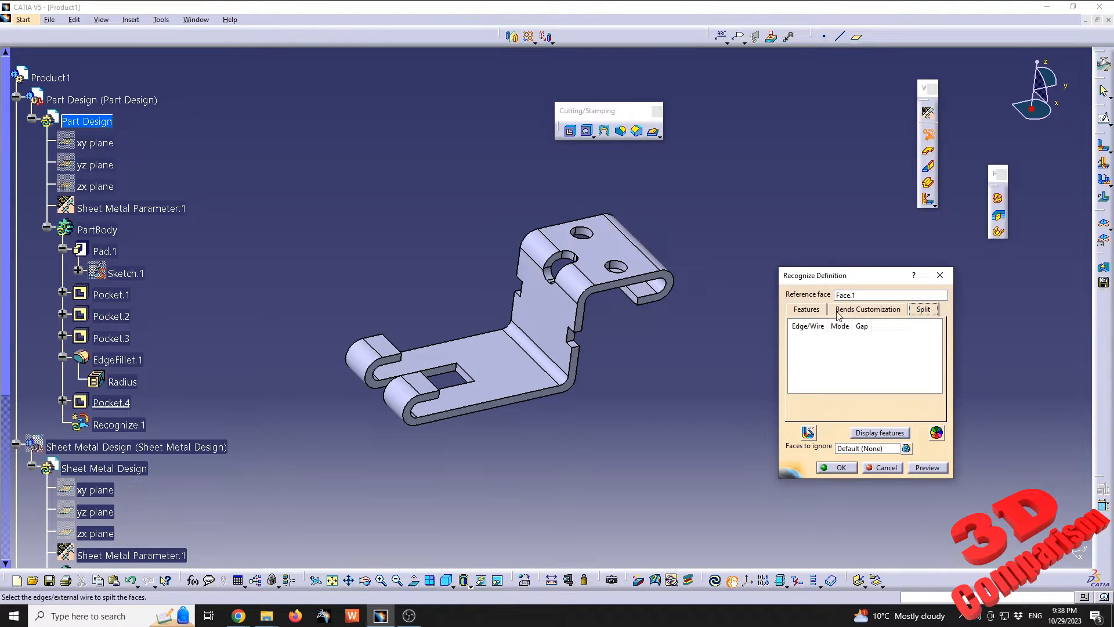
click(812, 309)
click(933, 471)
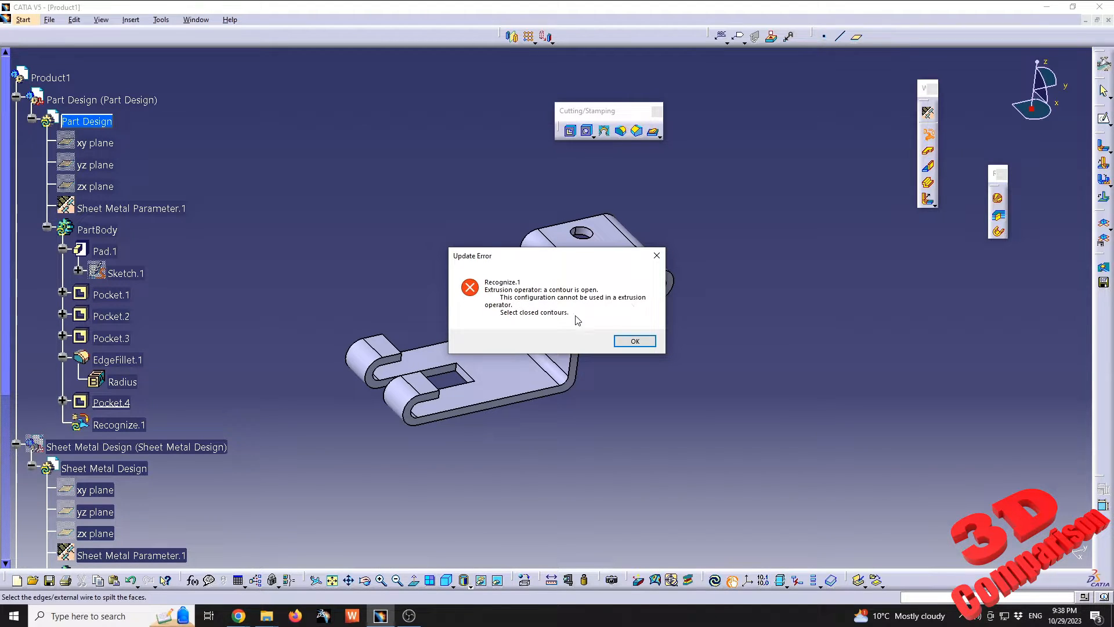
click(635, 342)
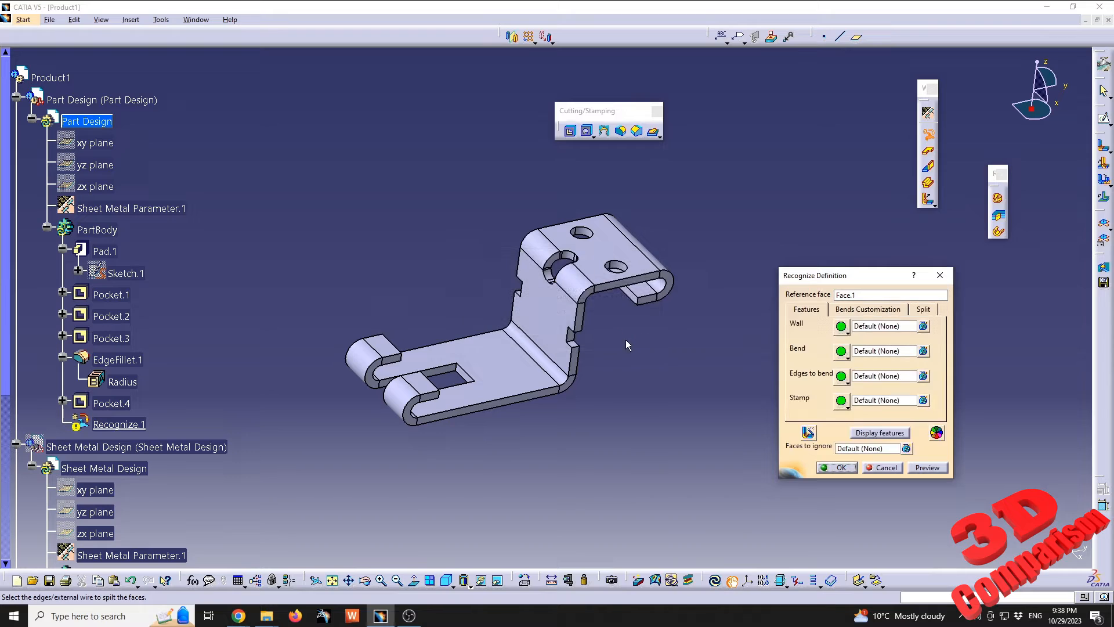
click(886, 468)
Edit the pad's profile sketch and set the thickness offset at the upper bend and the upper hook's lip thickness to 2 mm
double_click(125, 250)
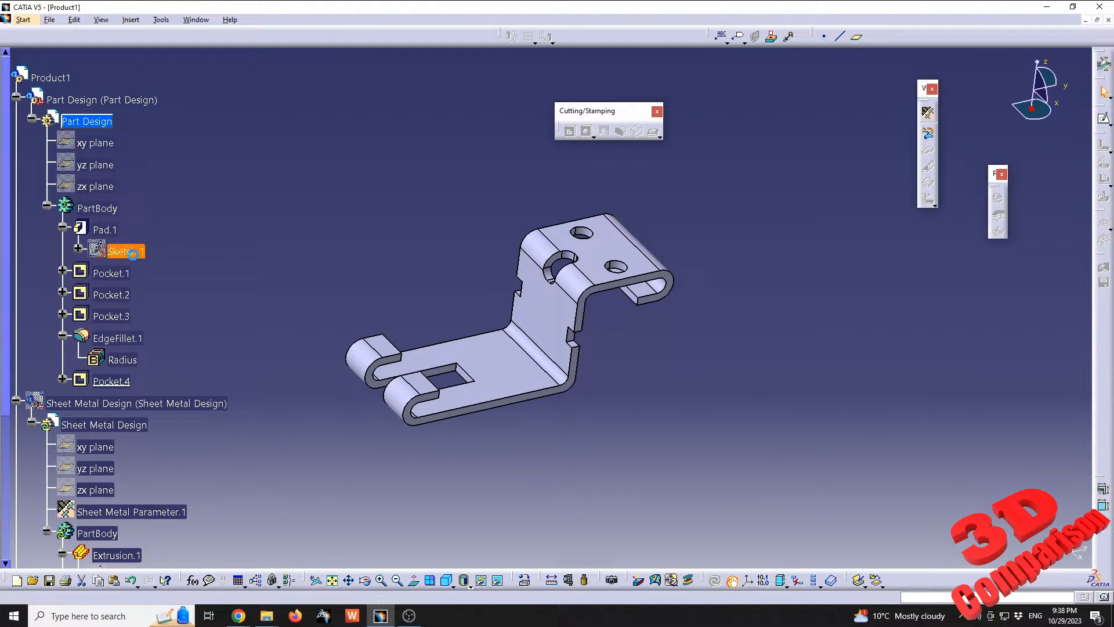
mouse_move(576, 330)
middle_down()
mouse_move(614, 361)
mouse_move(634, 321)
middle_up()
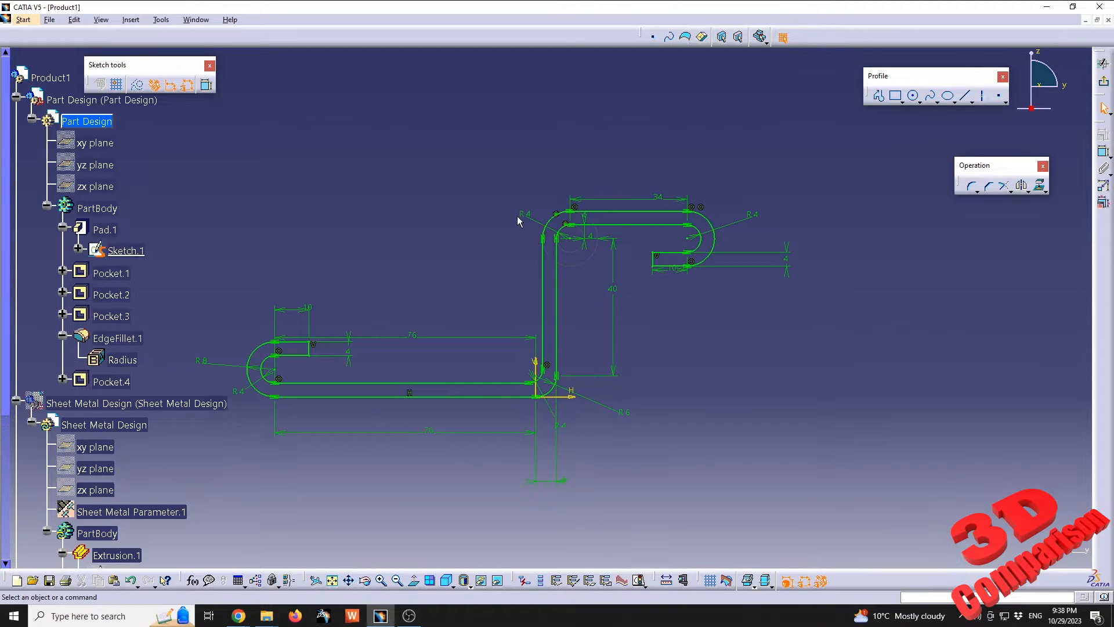
double_click(598, 238)
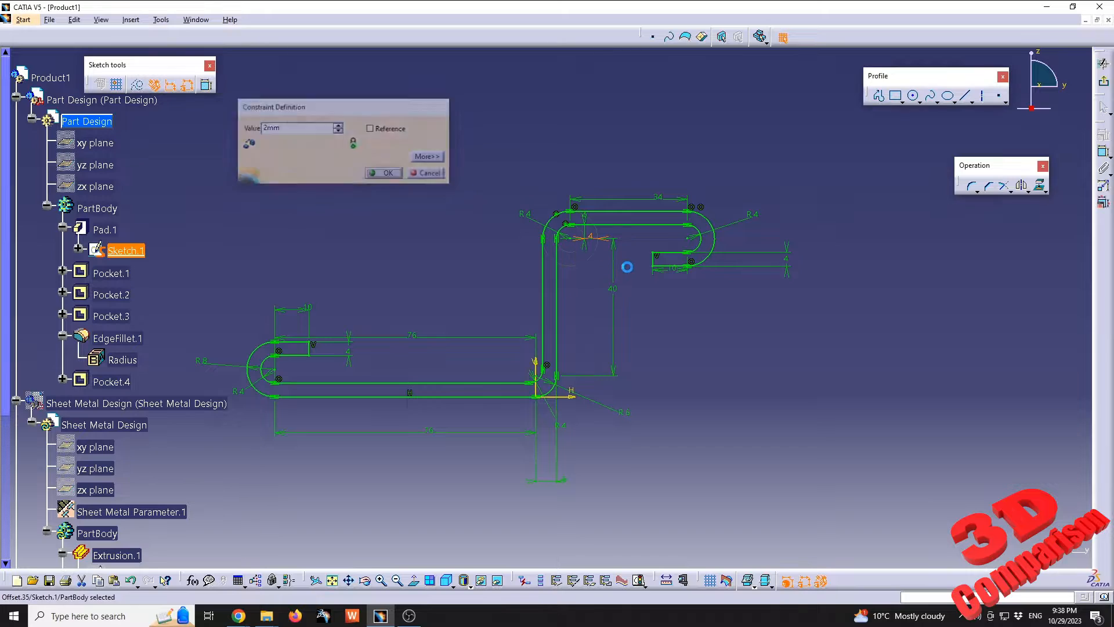
double_click(787, 262)
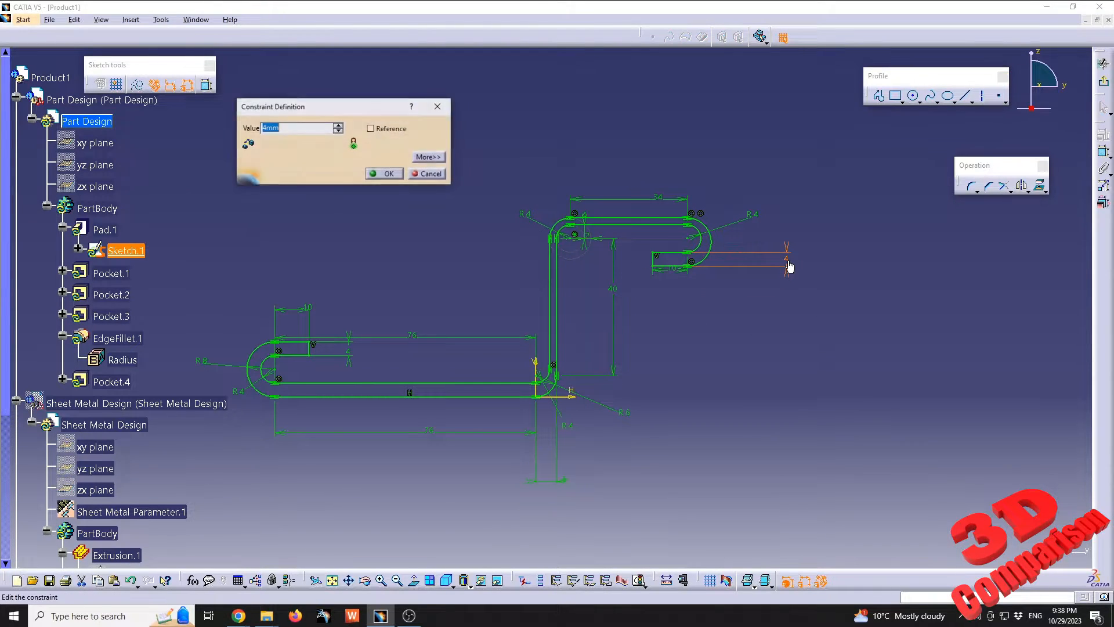
text(2)
key(Return)
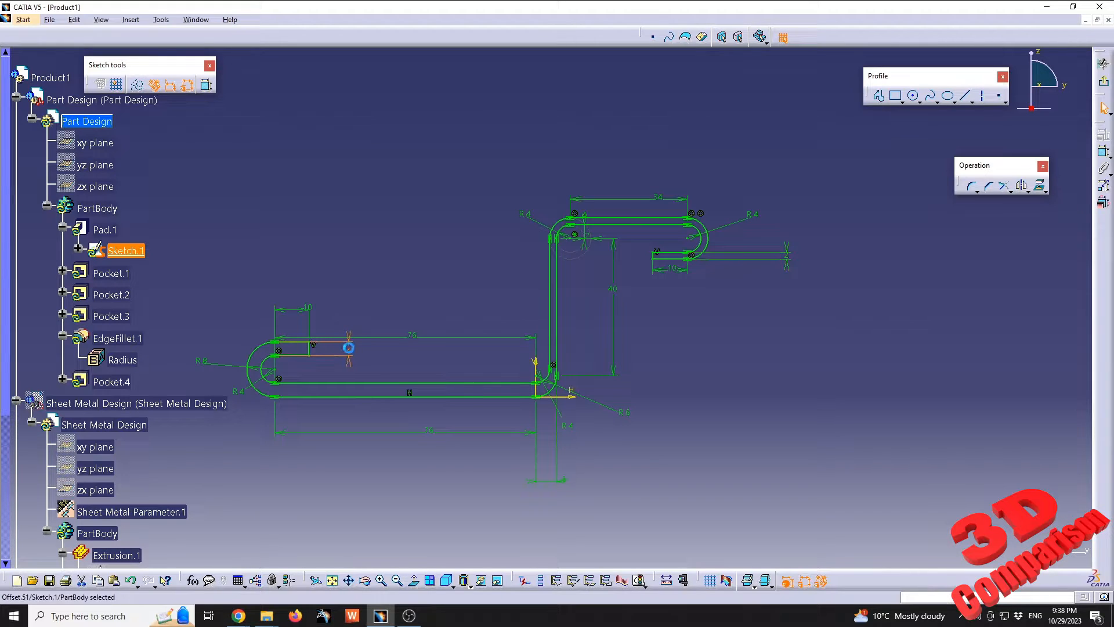
Set the lower hook's lip thickness to 2 mm and its outer radius to 6 mm, and exit the sketch
double_click(351, 358)
text(2)
key(Return)
double_click(203, 360)
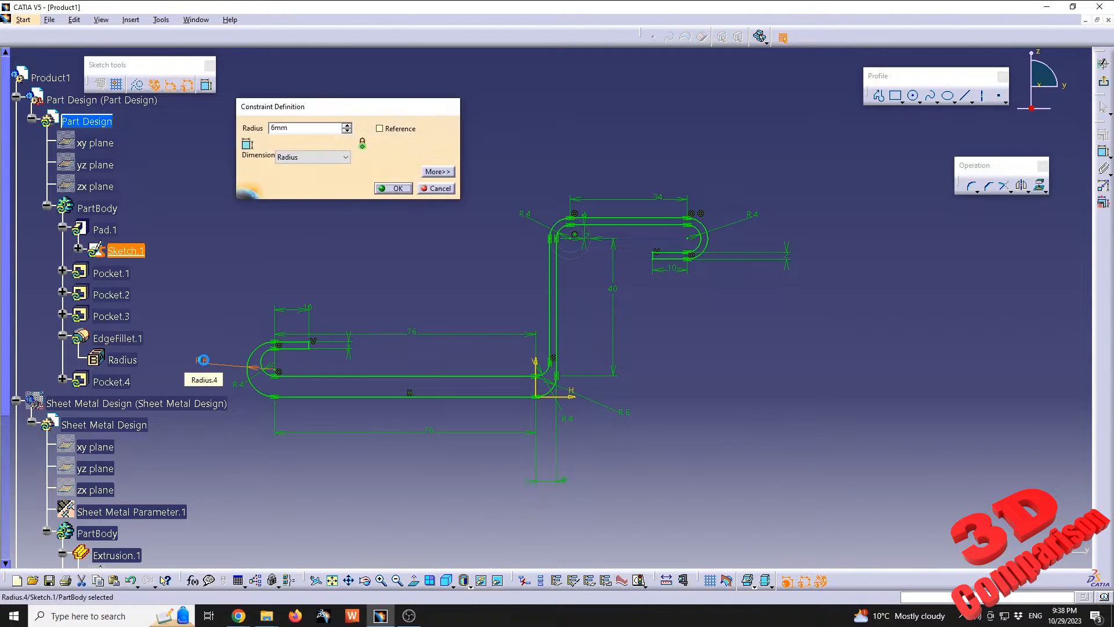
text(6)
key(Return)
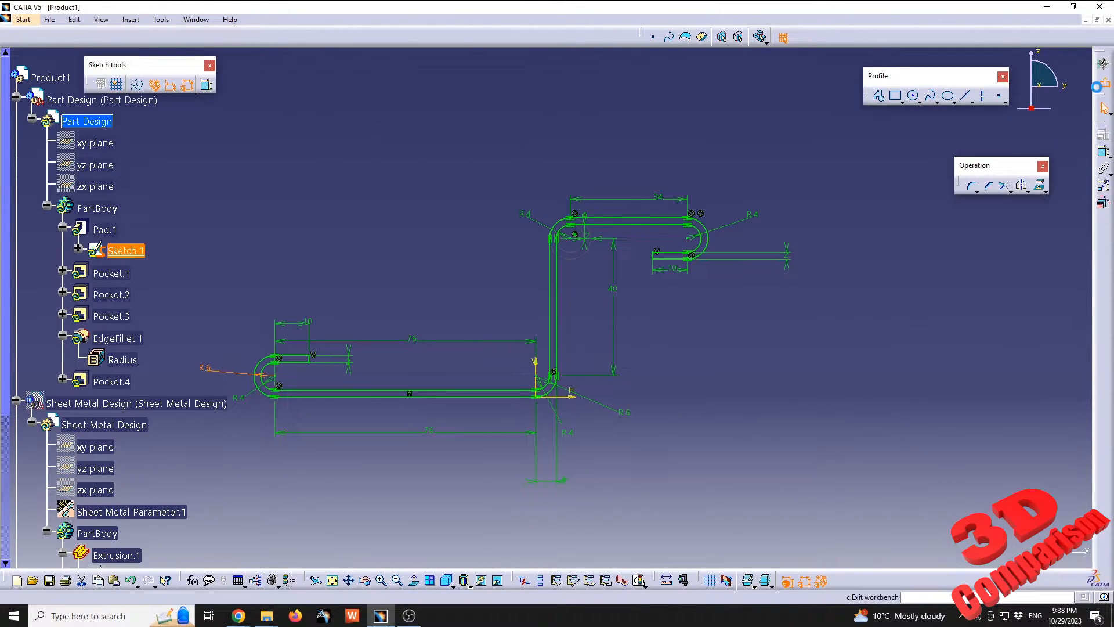
click(1104, 108)
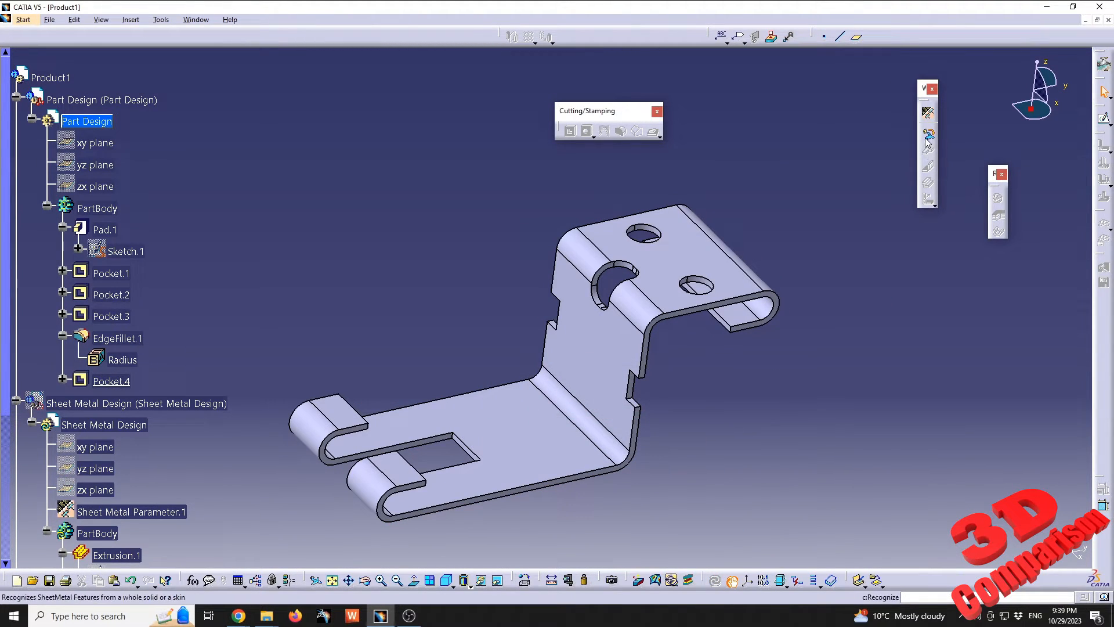
Recognize the Part Design solid as sheet metal using the upright middle wall's face as the reference face
click(928, 134)
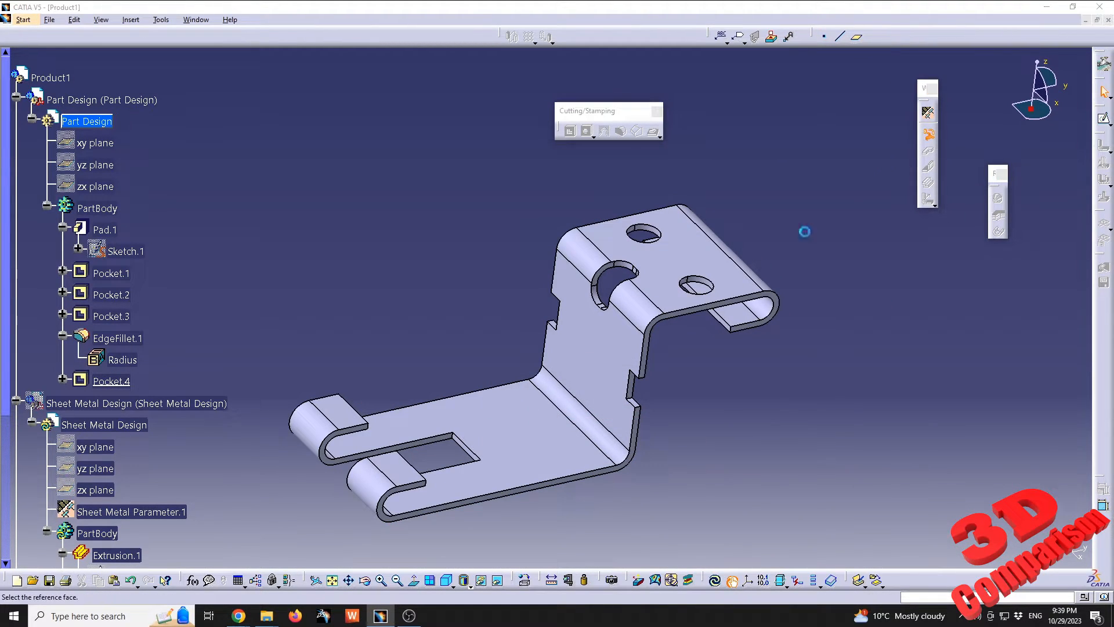
click(602, 355)
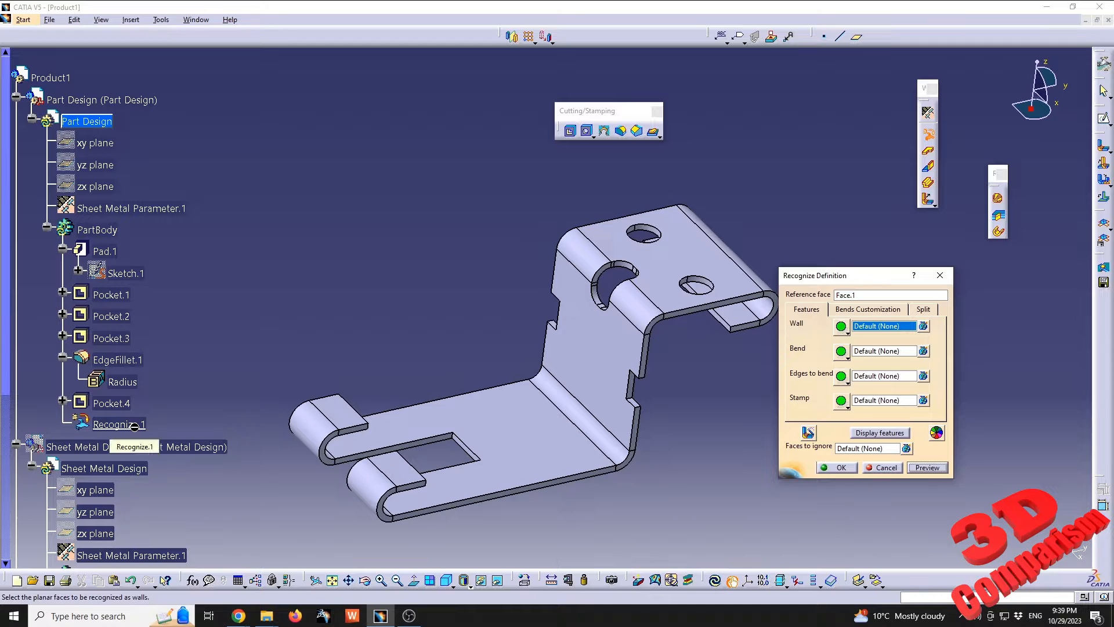
click(836, 468)
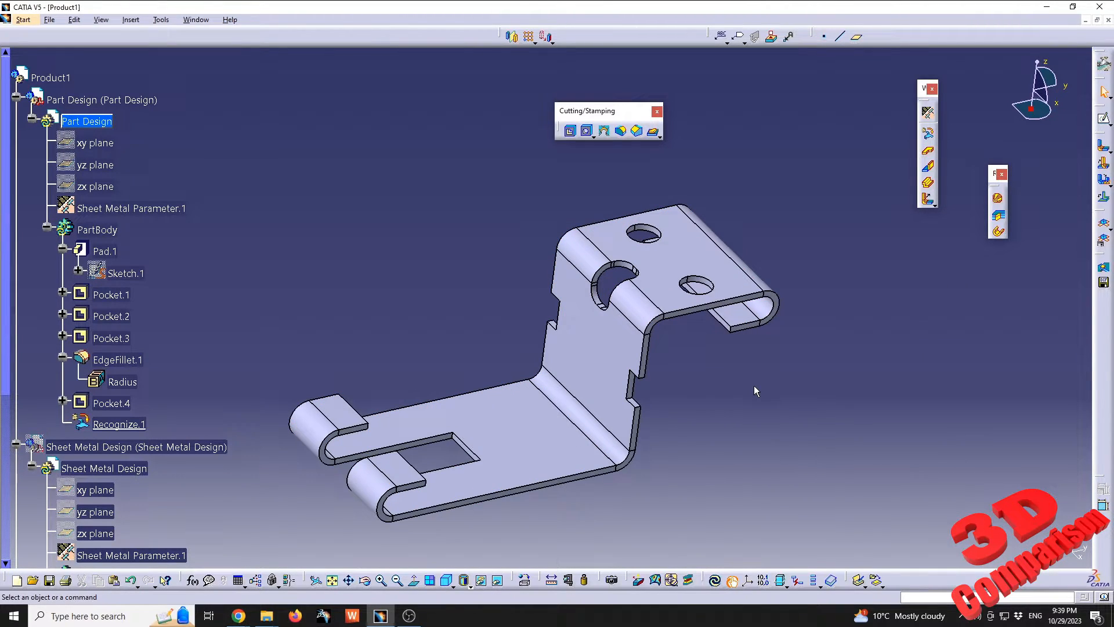
Unfold the recognized bracket into its flat pattern and fold it back into its bent shape
click(1105, 224)
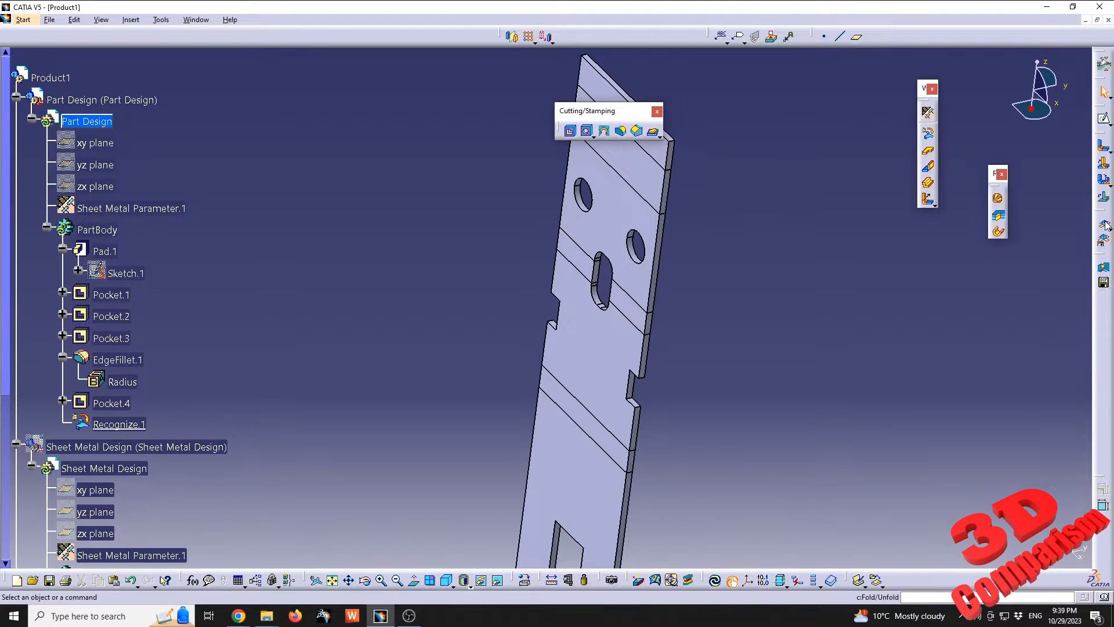
click(1105, 224)
click(1105, 224)
click(1105, 224)
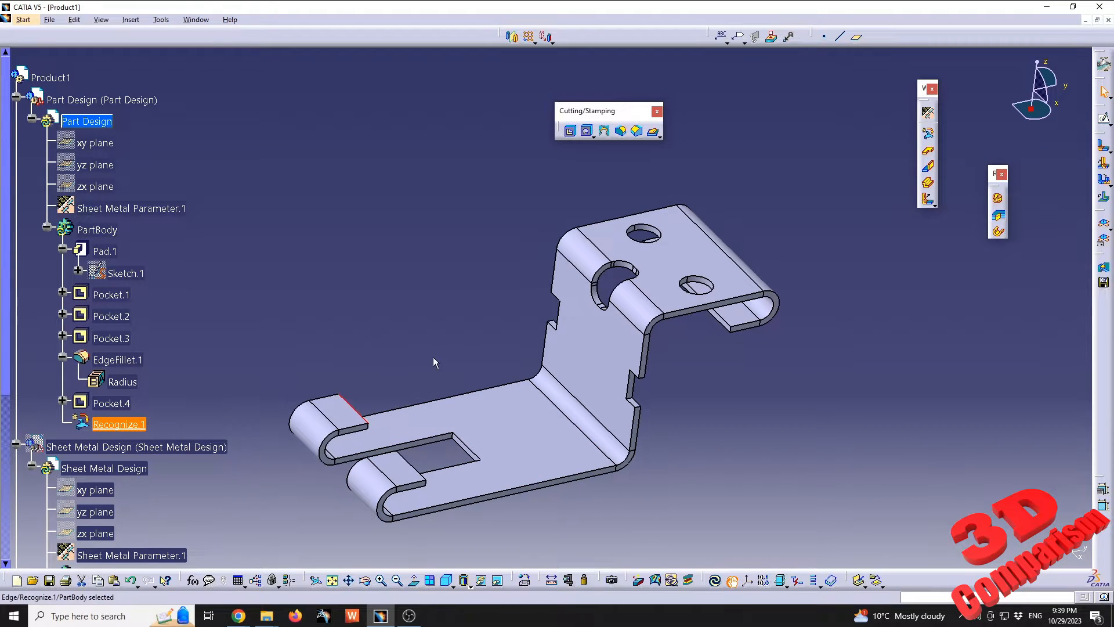
Add a 25 mm high Wall On Edge at 90 degrees with bend to the end edge of the rear lower hook
click(928, 167)
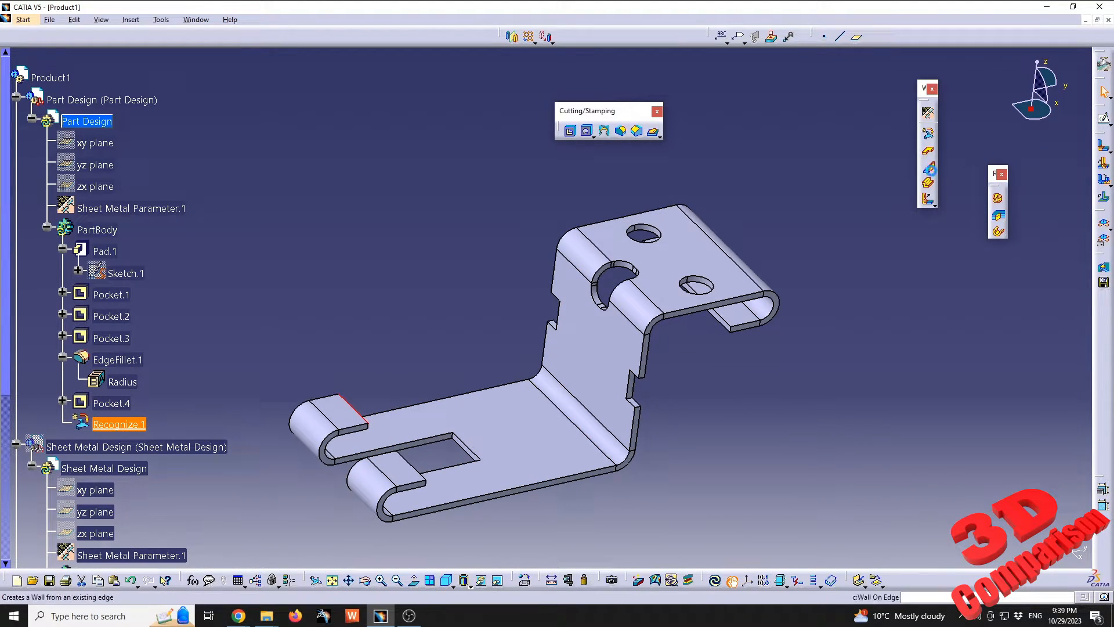
middle_drag(538, 430, 595, 354)
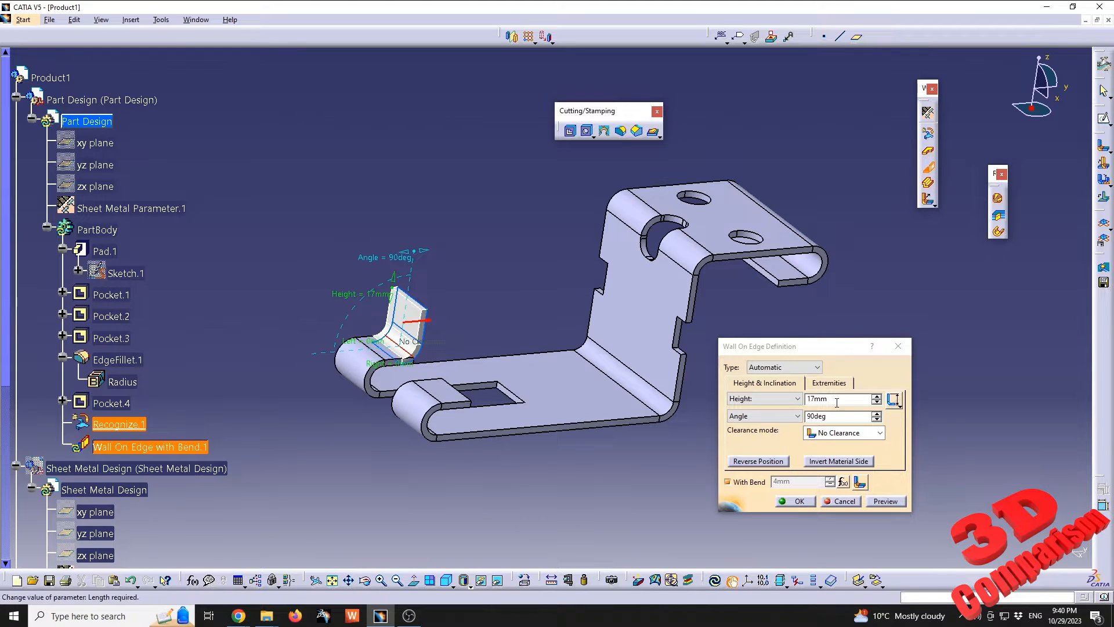
drag(838, 400, 549, 362)
text(25)
key(Return)
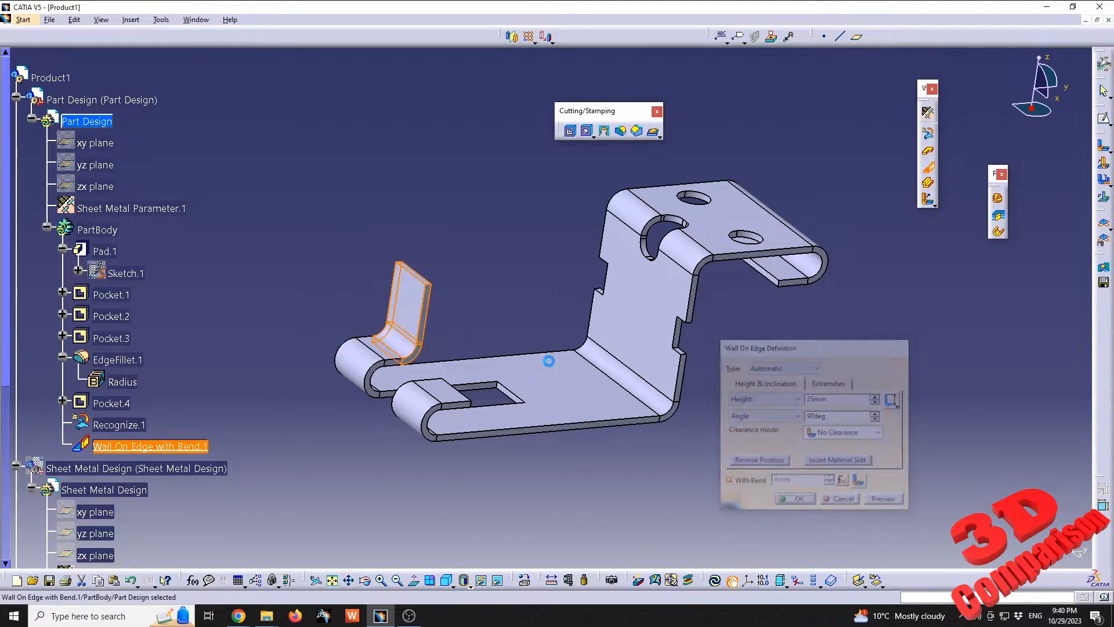
click(509, 331)
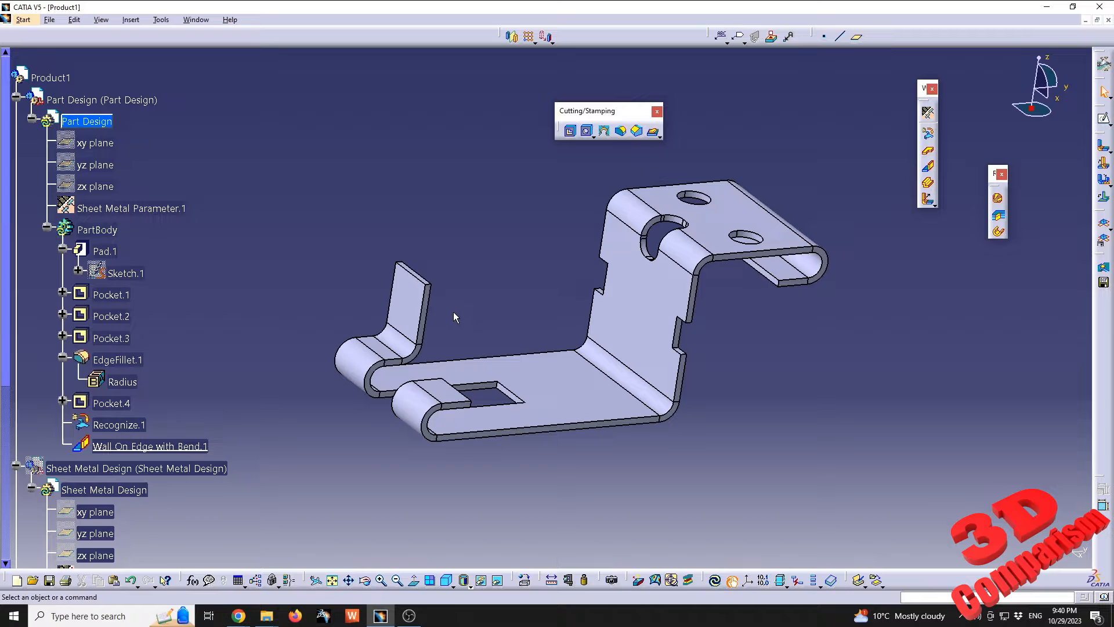
Set the Part Design part's sheet metal thickness parameter to 3 mm and update the part
double_click(133, 210)
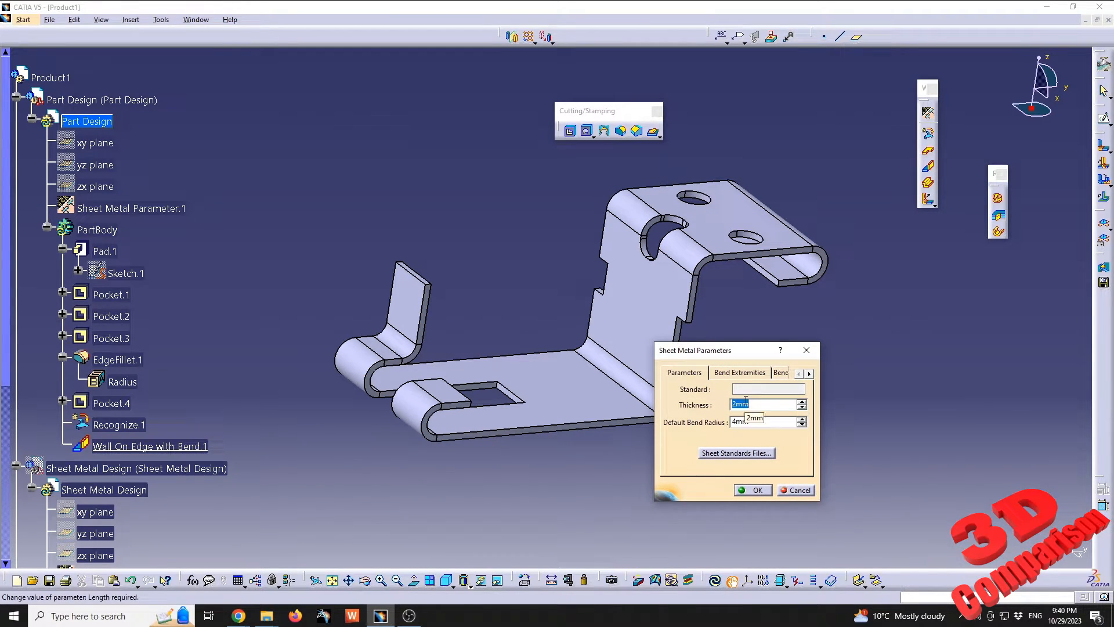
text(3)
key(Return)
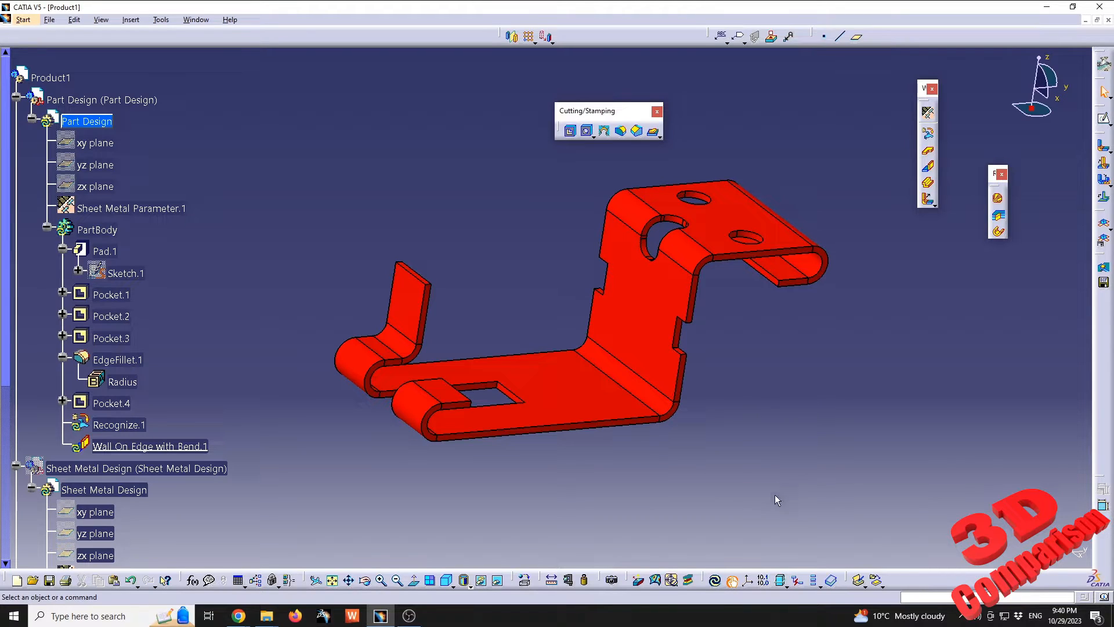
click(715, 580)
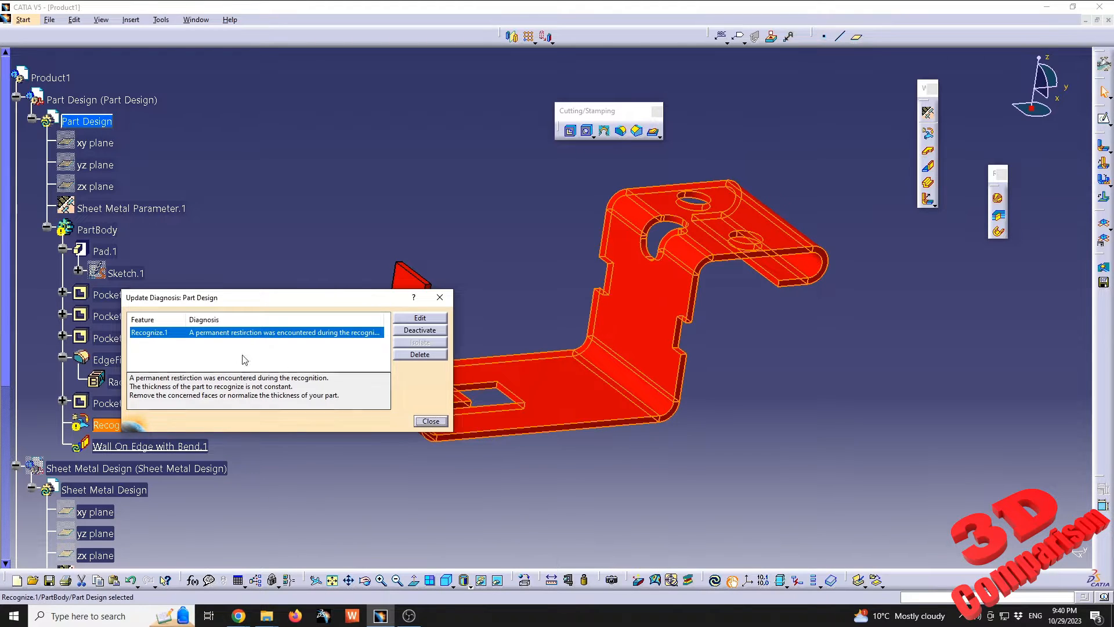
Open the Recognize feature's definition from the update diagnosis, close it, and undo the thickness change and the added edge wall
drag(262, 298, 386, 93)
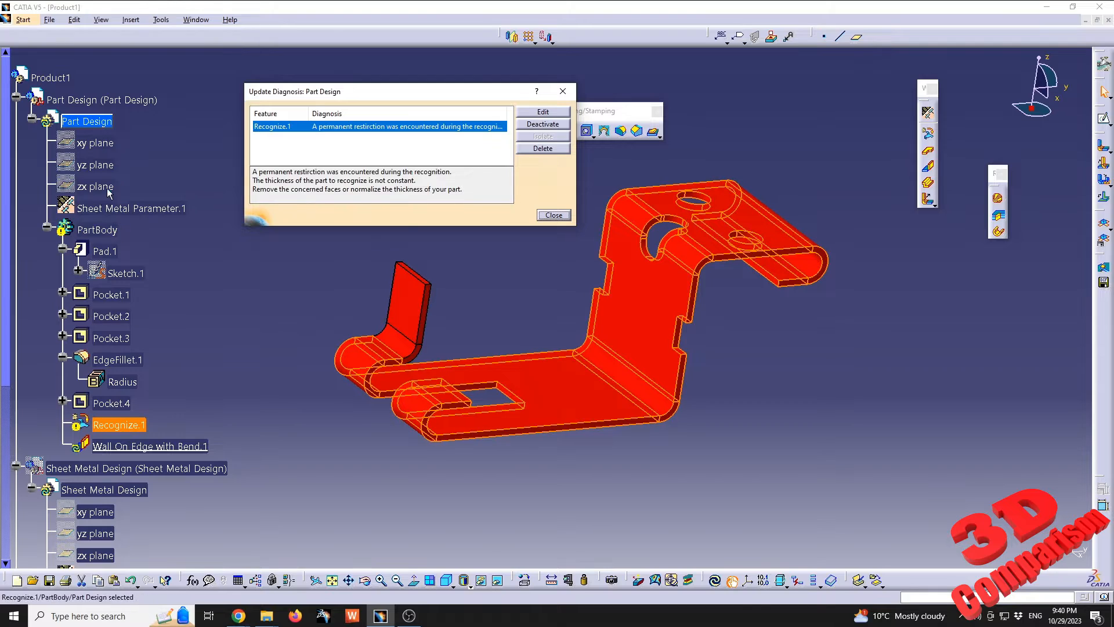
click(119, 431)
click(549, 113)
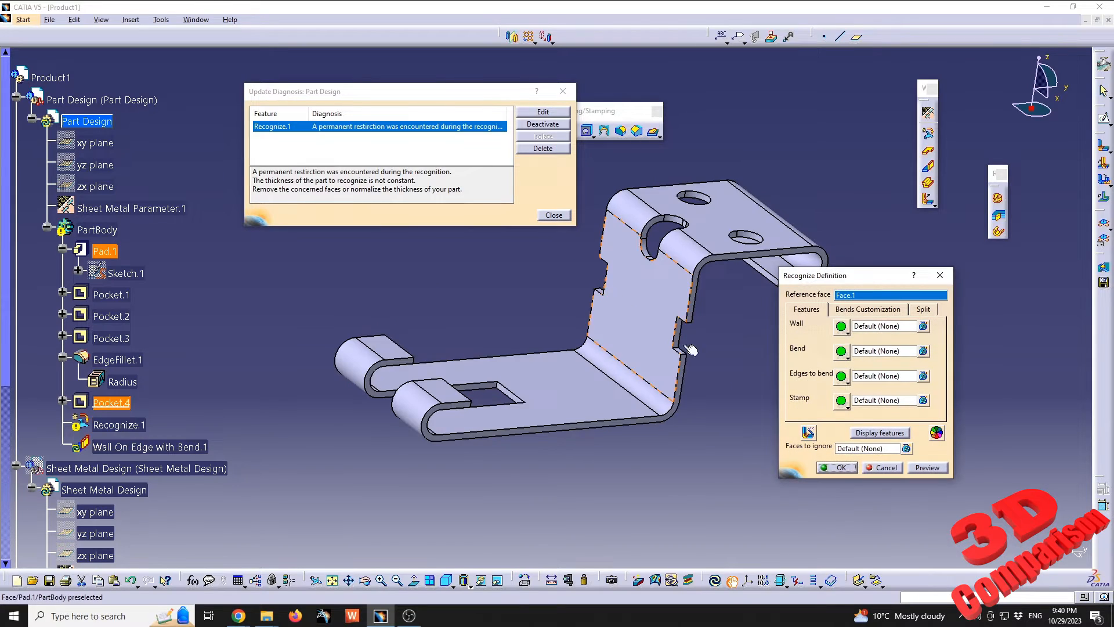
click(553, 216)
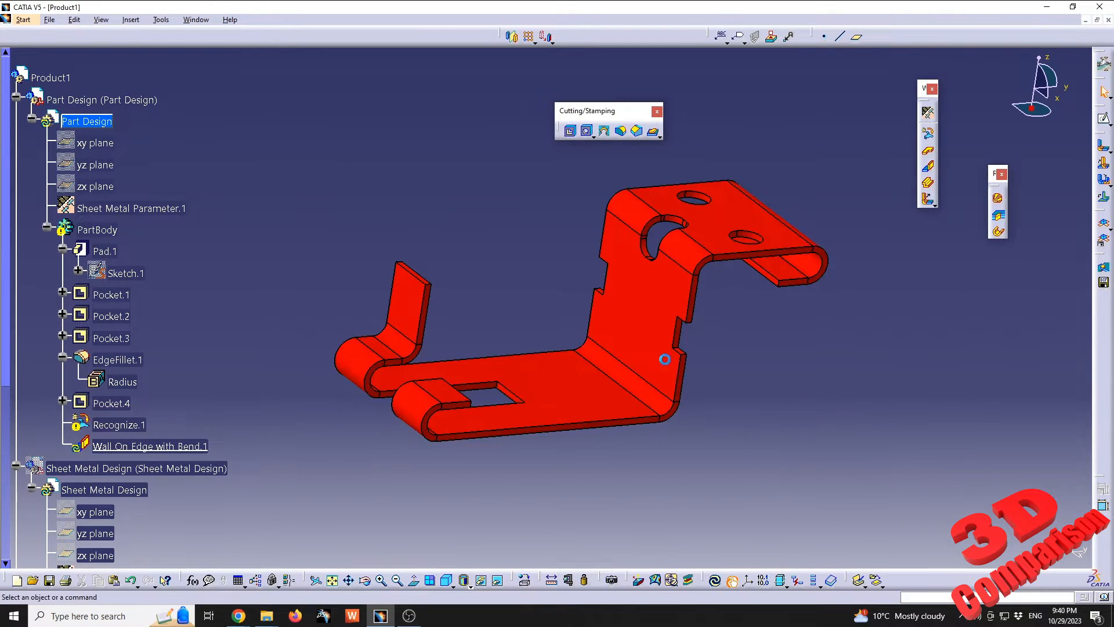
key(ctrl+z)
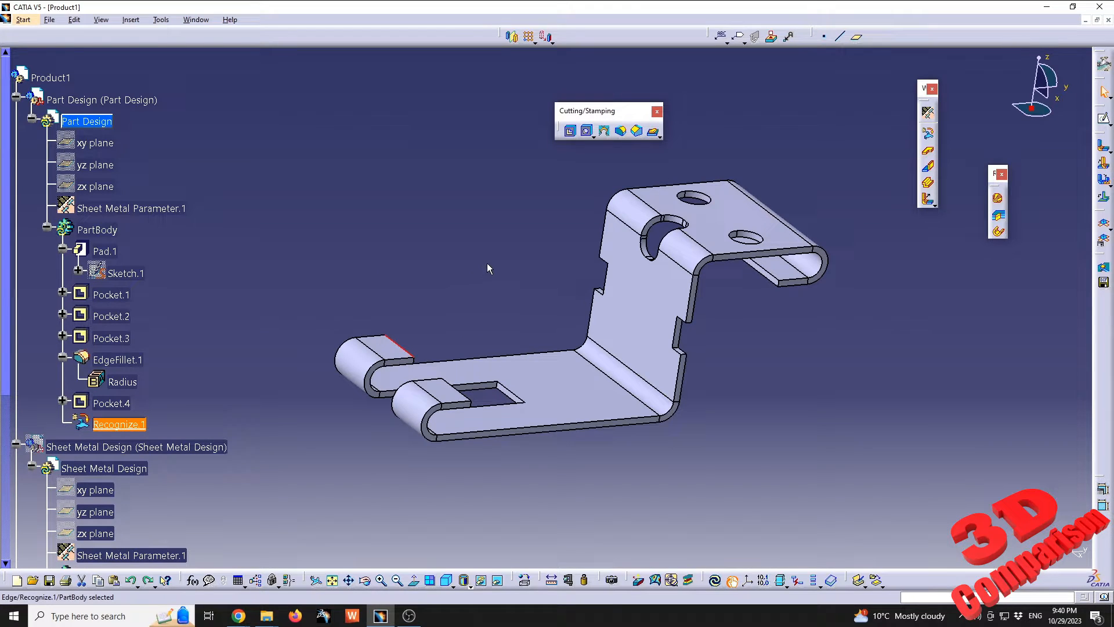
Delete the Recognize feature from the Part Design part's body
click(126, 427)
key(Delete)
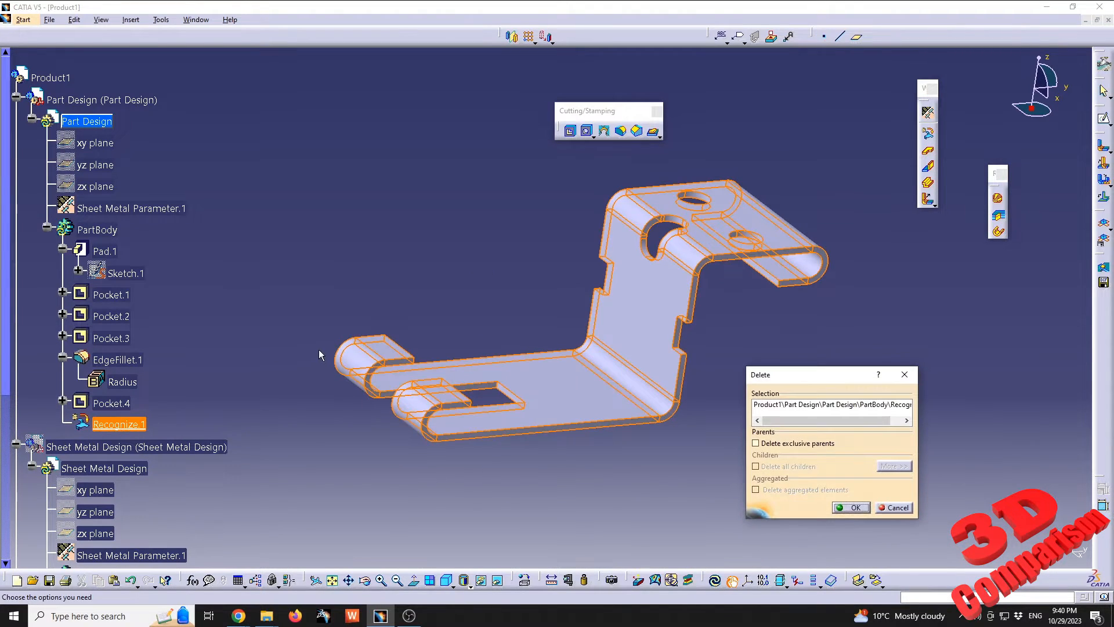
key(Return)
Edit the pad's profile sketch and set the thickness offset at the upper bend to 4 mm
double_click(125, 277)
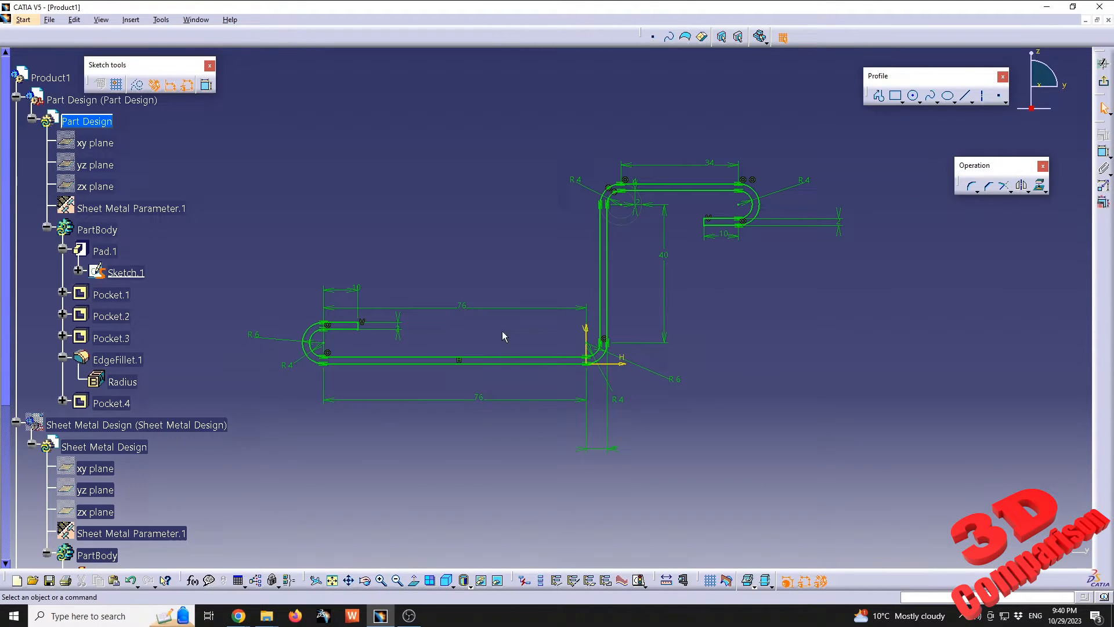
click(641, 204)
mouse_move(660, 239)
middle_down()
mouse_move(545, 303)
mouse_move(600, 268)
middle_up()
click(600, 269)
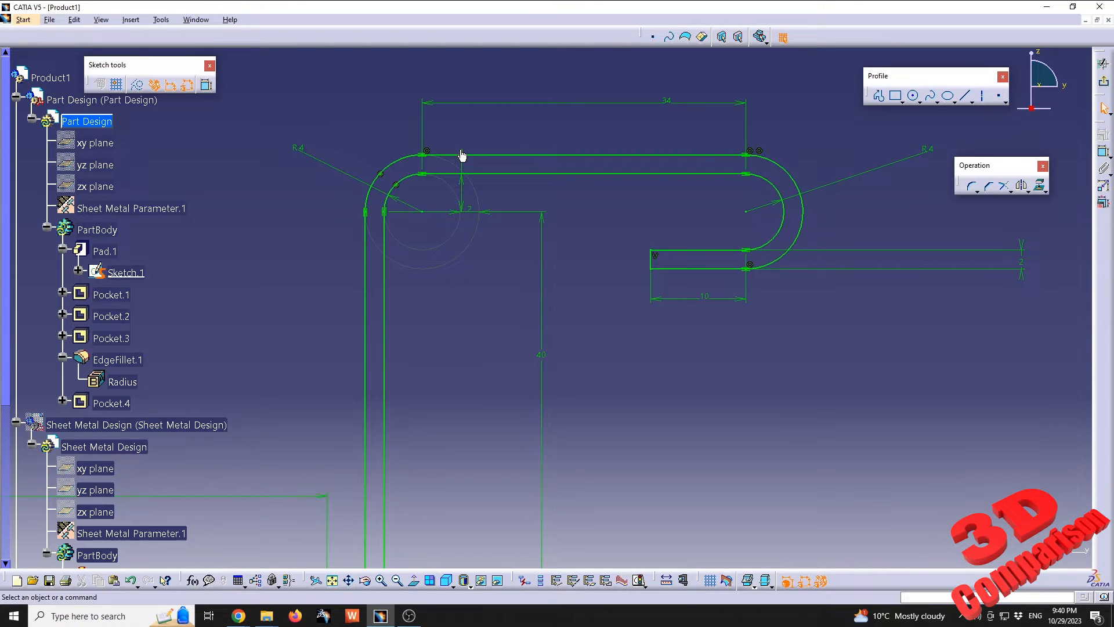
double_click(476, 216)
text(4)
key(Return)
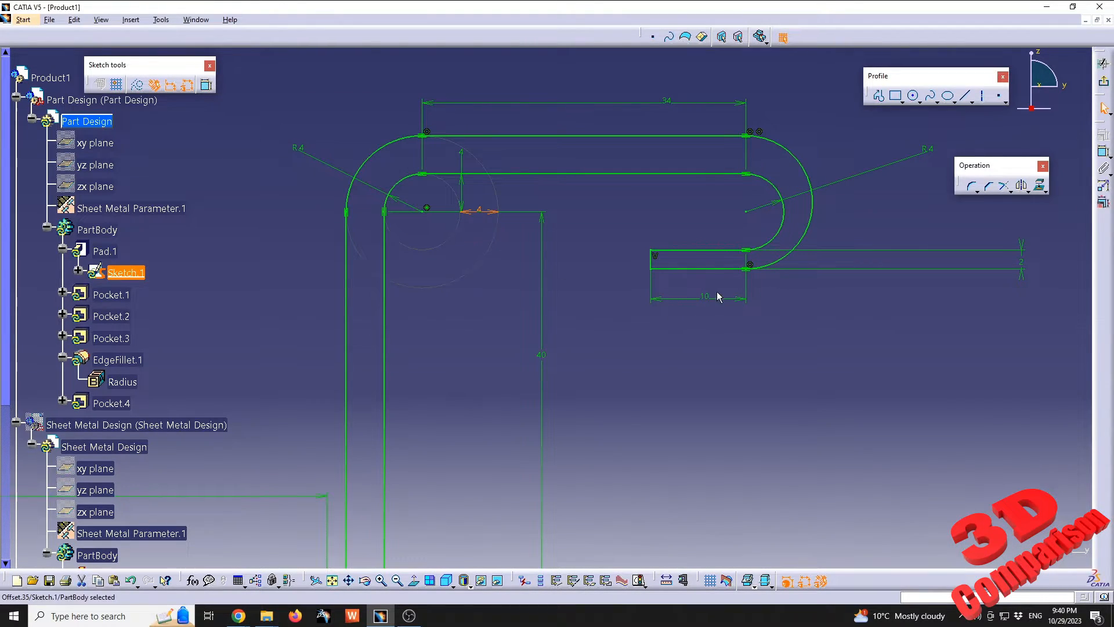
Set the thickness offset at the free end of the upper flange's return hem to 4 mm
double_click(1022, 266)
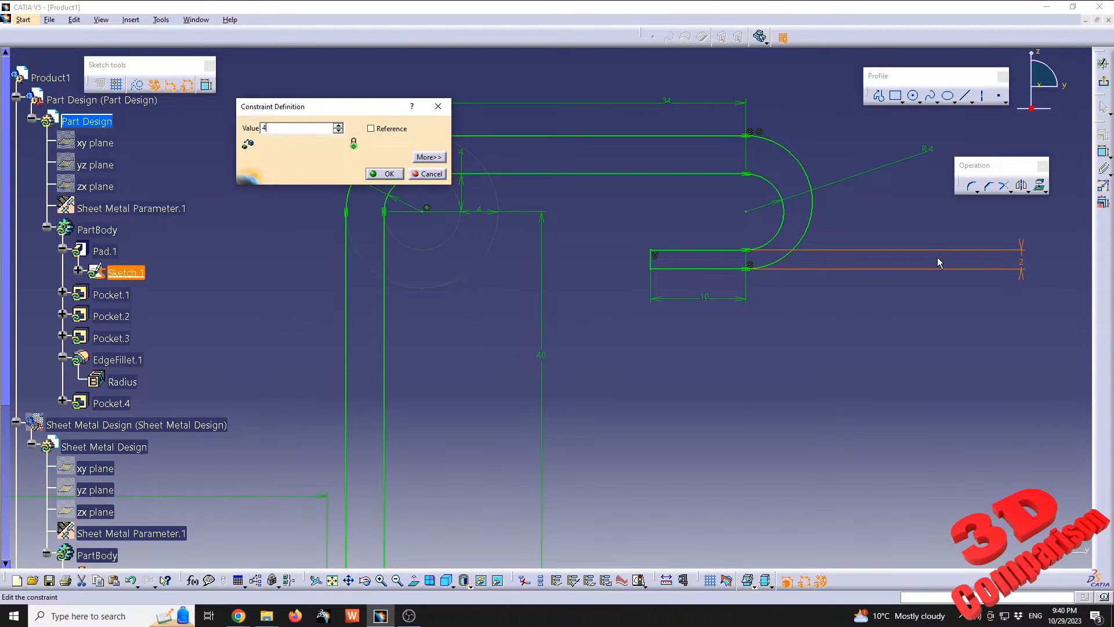
text(4)
key(Return)
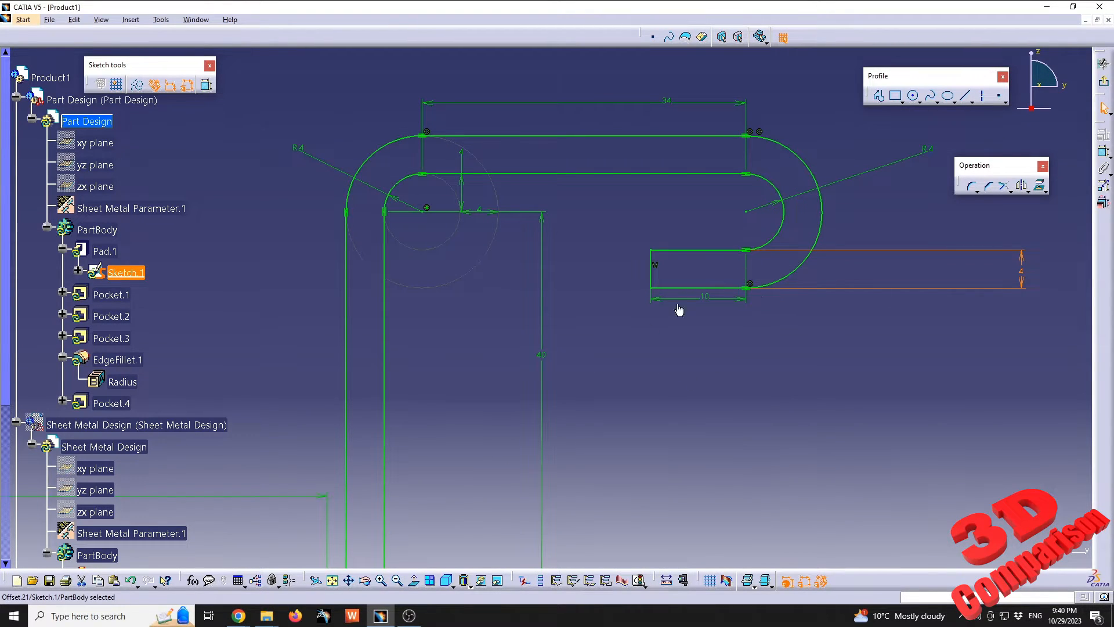
Set the lower flange's hem bend to an 8 mm outer radius and its free-end thickness offset to 4 mm
mouse_move(637, 334)
middle_down()
mouse_move(644, 326)
mouse_move(619, 367)
middle_up()
middle_drag(410, 432, 599, 372)
mouse_move(530, 370)
middle_down()
mouse_move(601, 340)
mouse_move(461, 255)
middle_up()
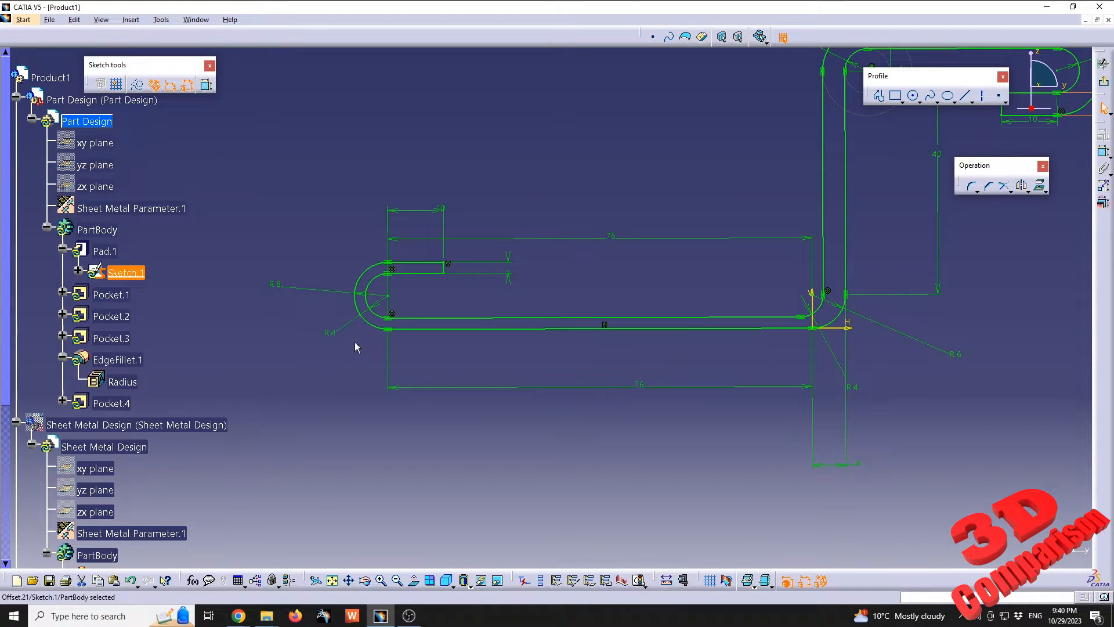
double_click(275, 288)
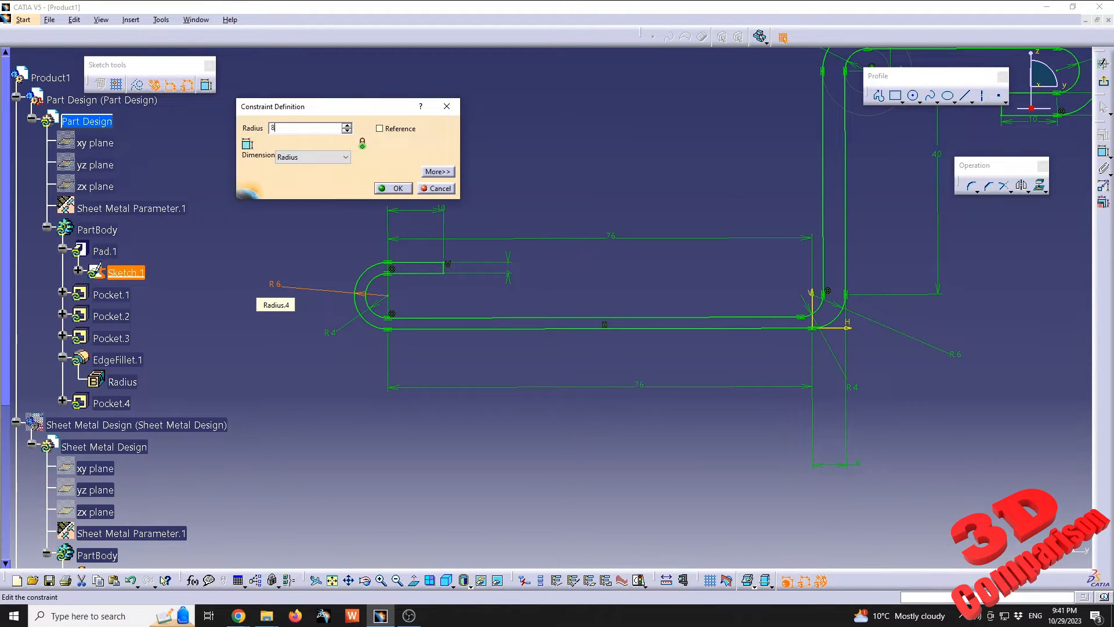
text(8)
key(Return)
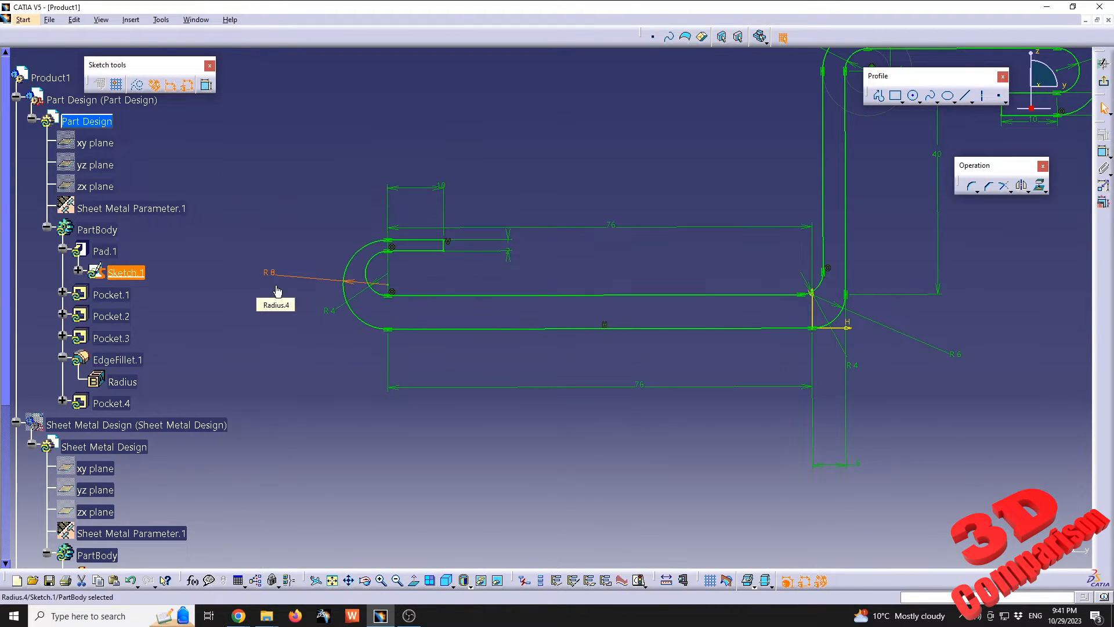
double_click(509, 251)
text(4)
key(Return)
middle_drag(876, 225, 679, 299)
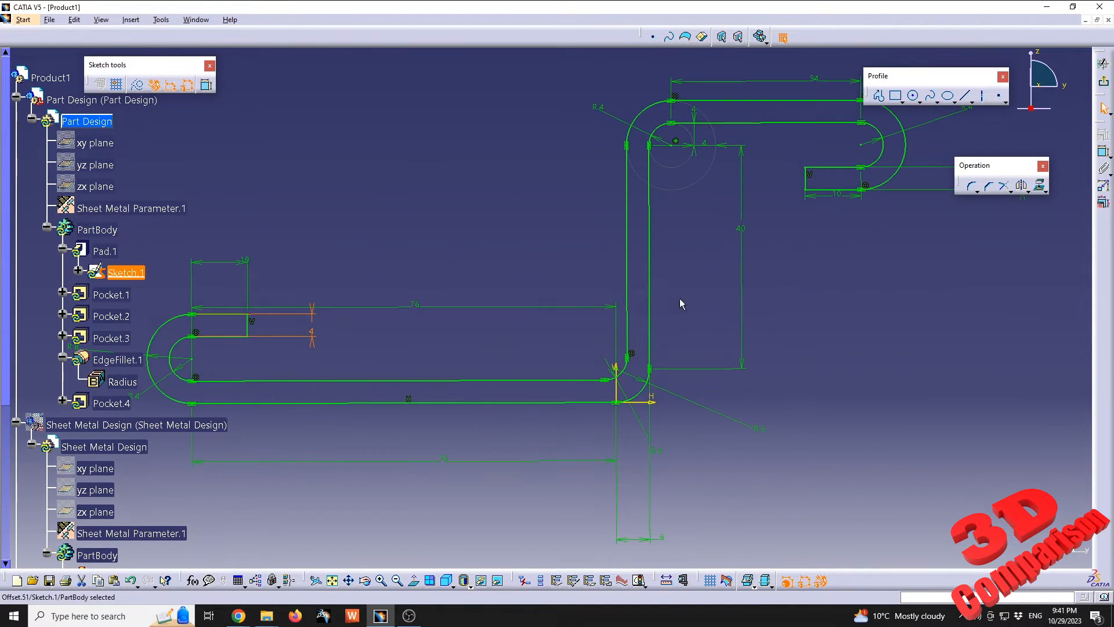
Check the thickness between the vertical wall's lines and examine the lower hem with trial constraints, cancelling each one
click(692, 261)
click(1103, 153)
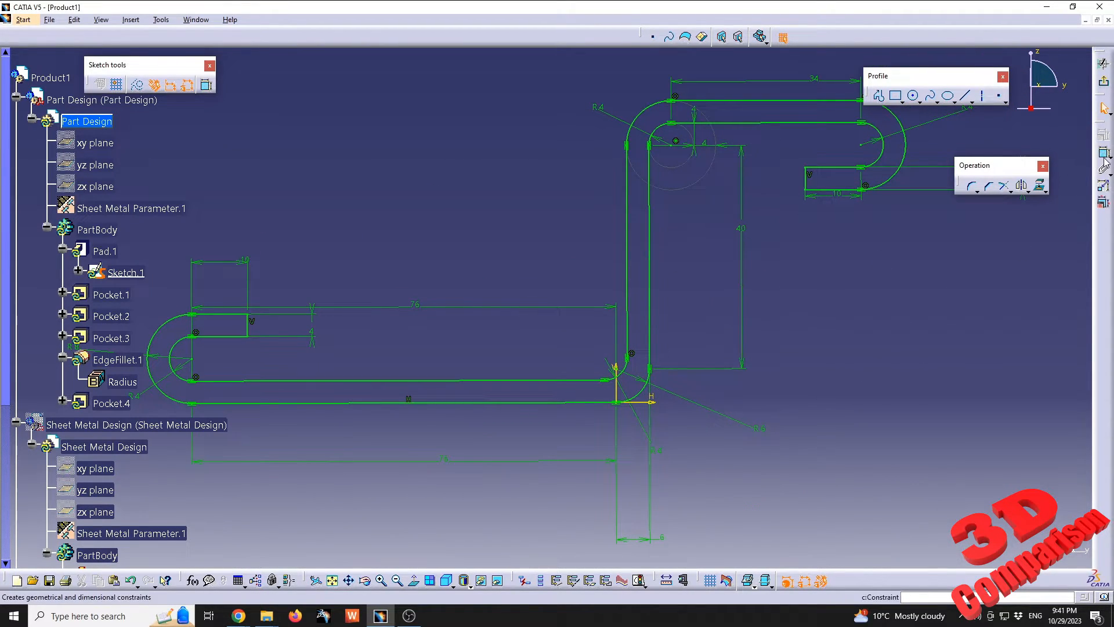
click(649, 326)
click(628, 332)
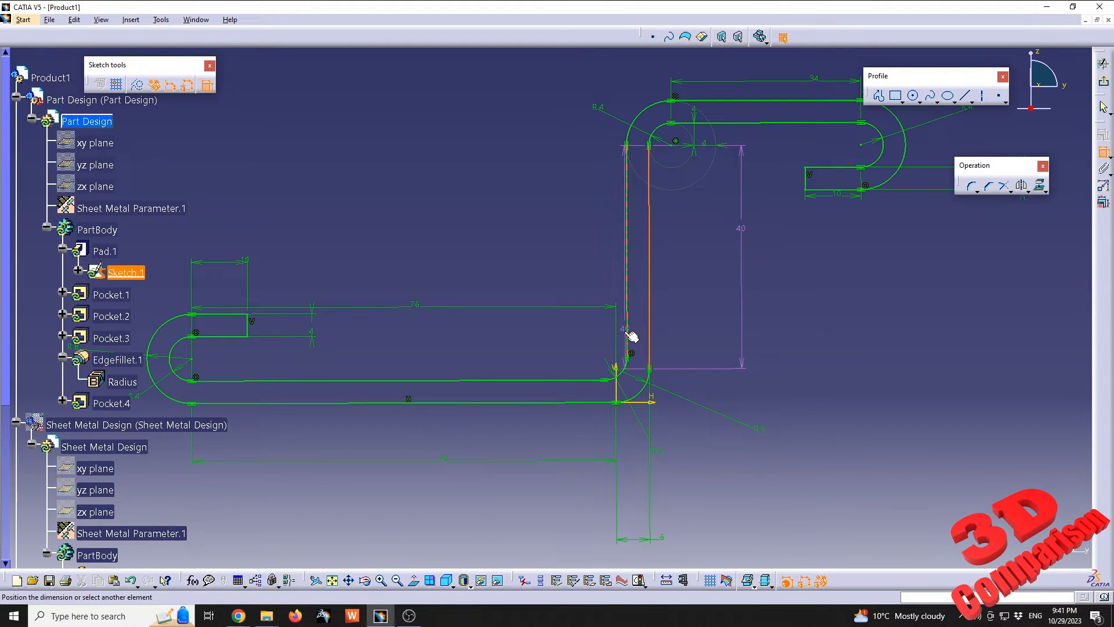
key(Escape)
key(Escape)
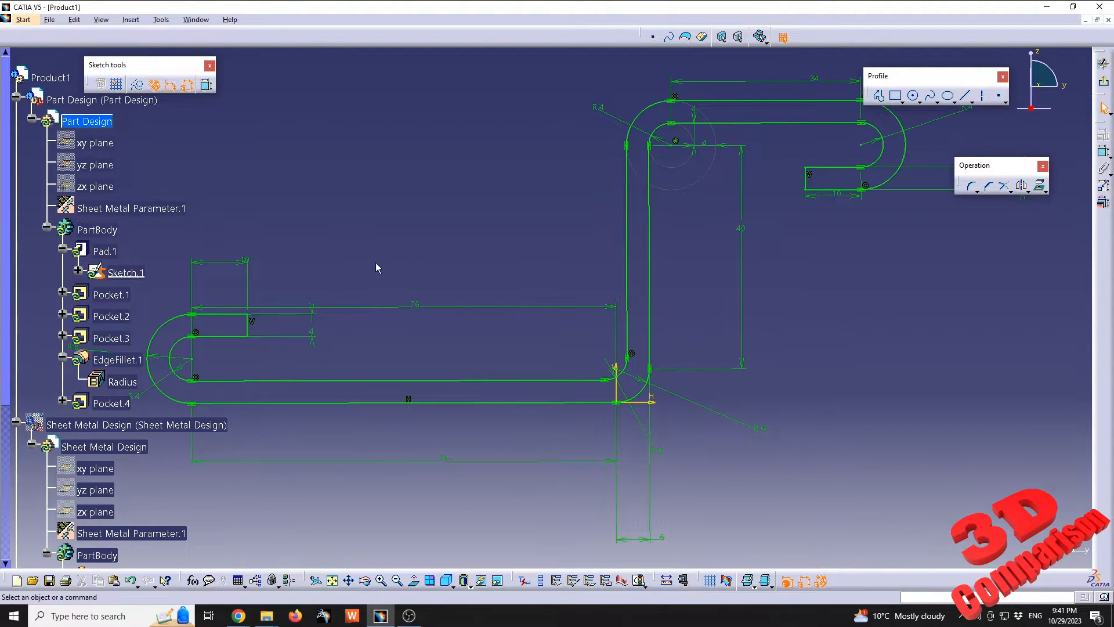
middle_drag(375, 263, 553, 213)
click(1099, 153)
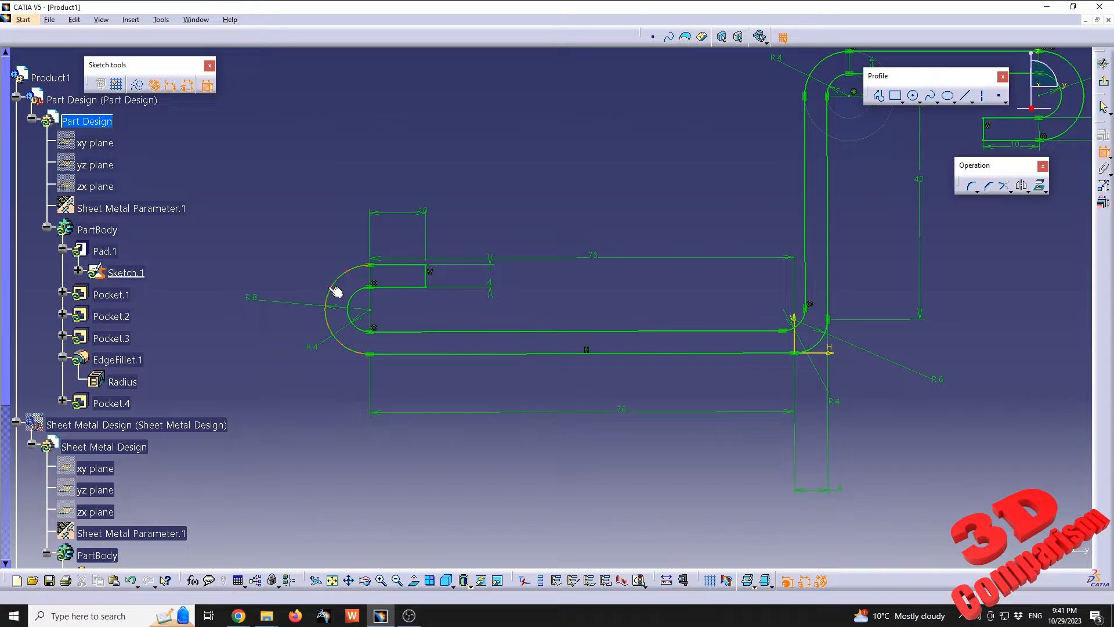
click(396, 286)
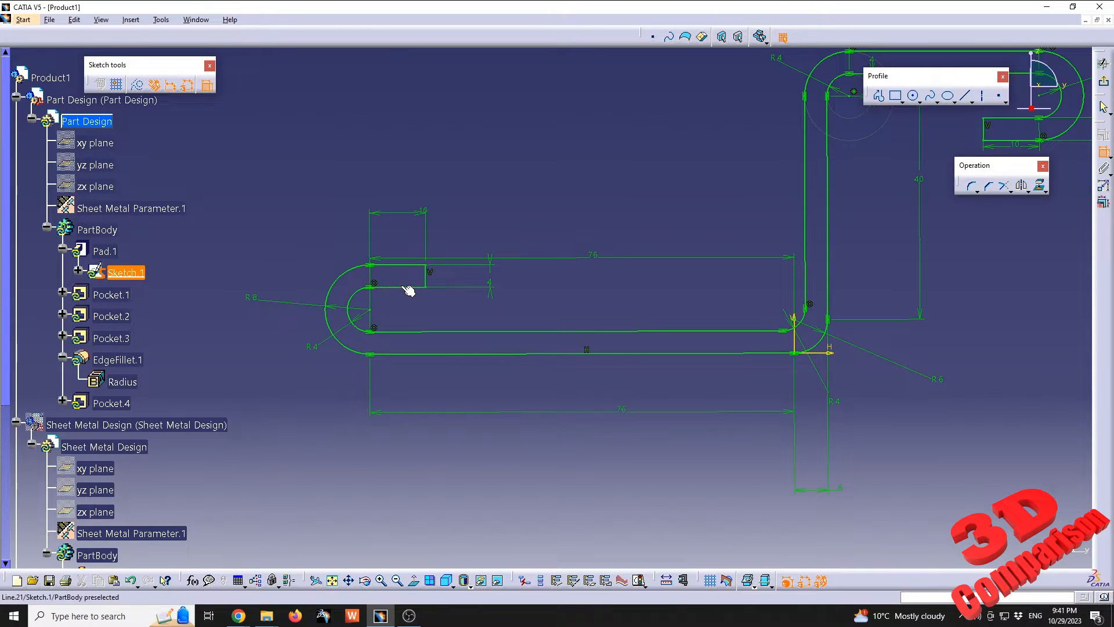
key(Escape)
key(Escape)
Exit the profile sketch and update the Part Design part with the changed thickness
middle_drag(711, 233, 471, 366)
click(1104, 63)
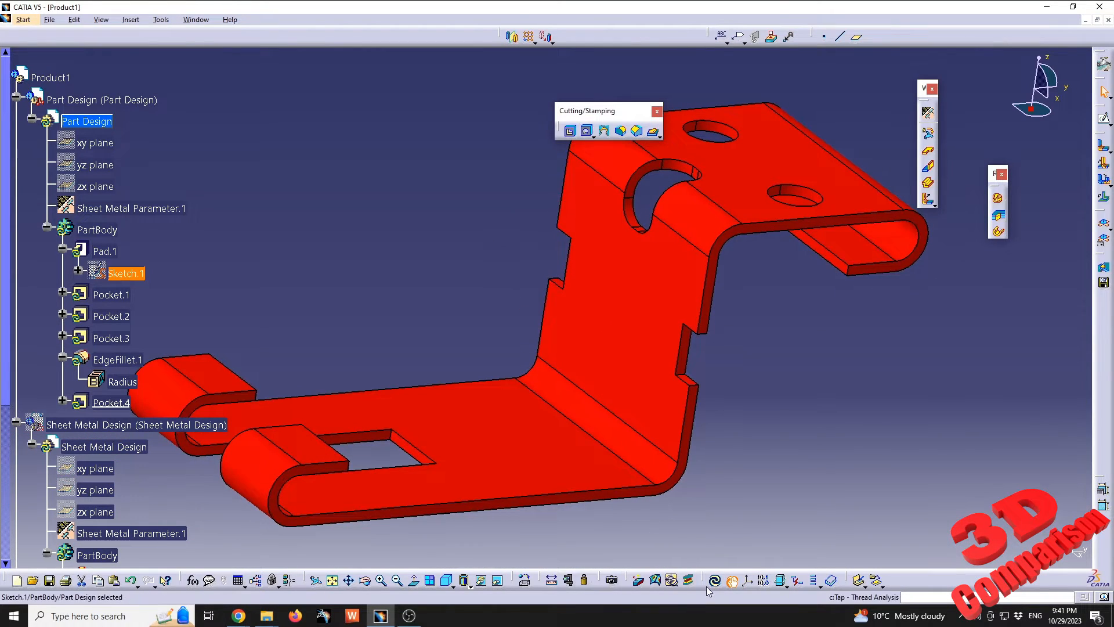
click(715, 580)
middle_drag(433, 293, 476, 322)
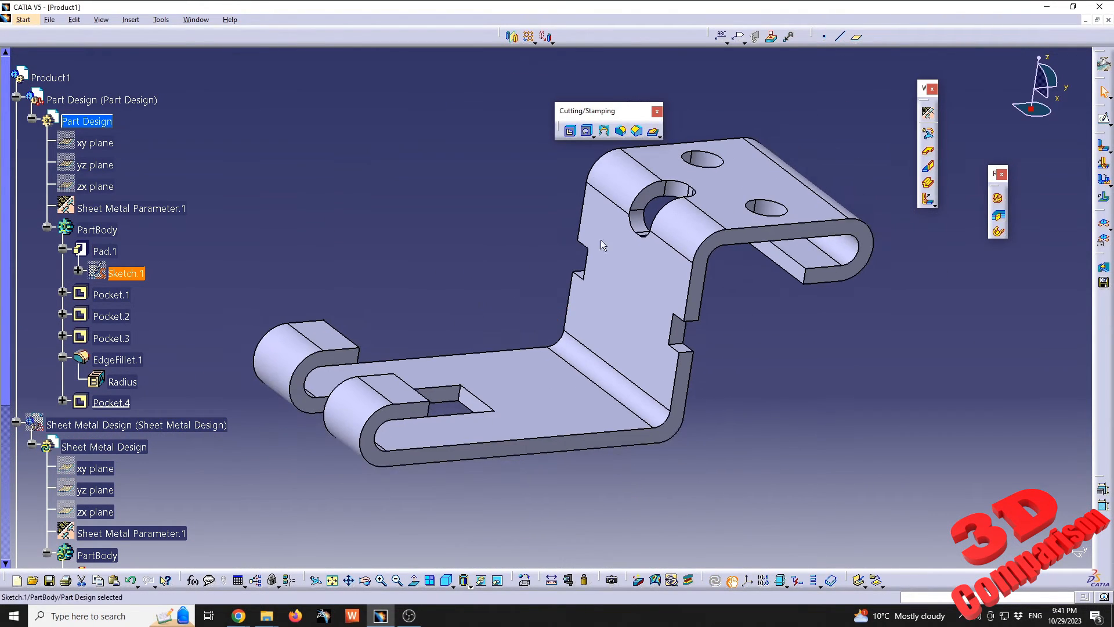
Try to recognize the thickened solid as sheet metal with the vertical wall's face as reference, and dismiss the warning
click(929, 133)
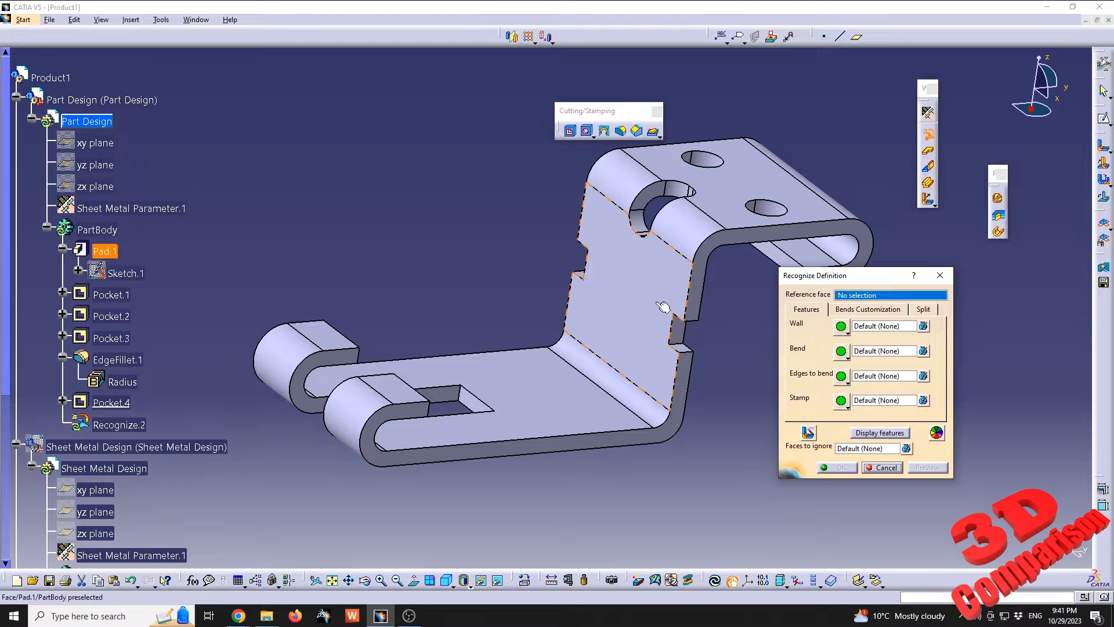
middle_drag(666, 311, 587, 340)
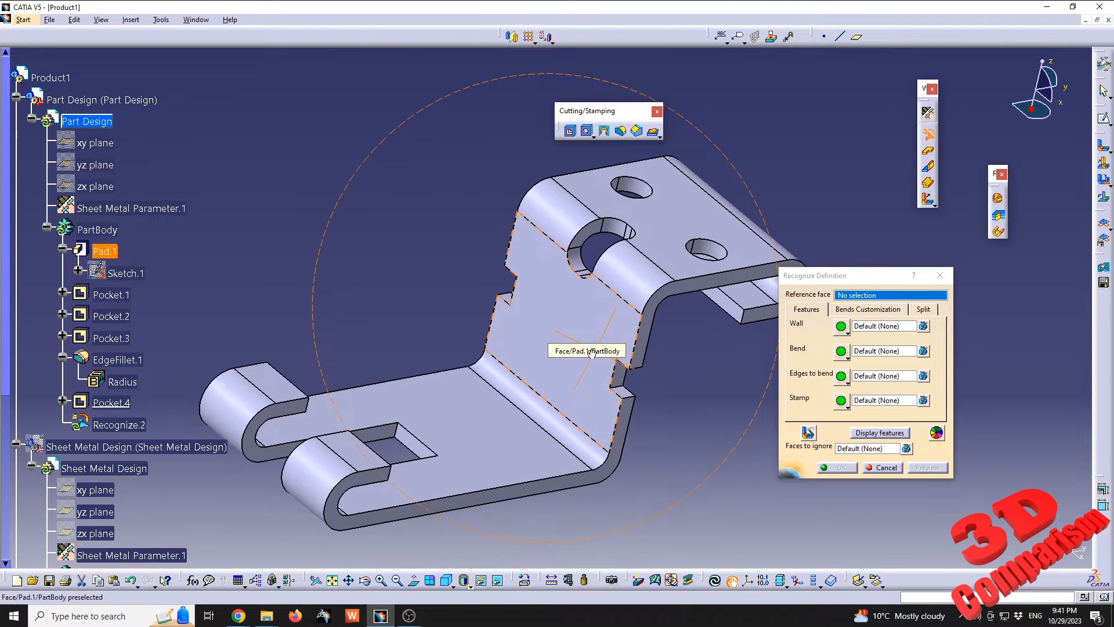
click(586, 320)
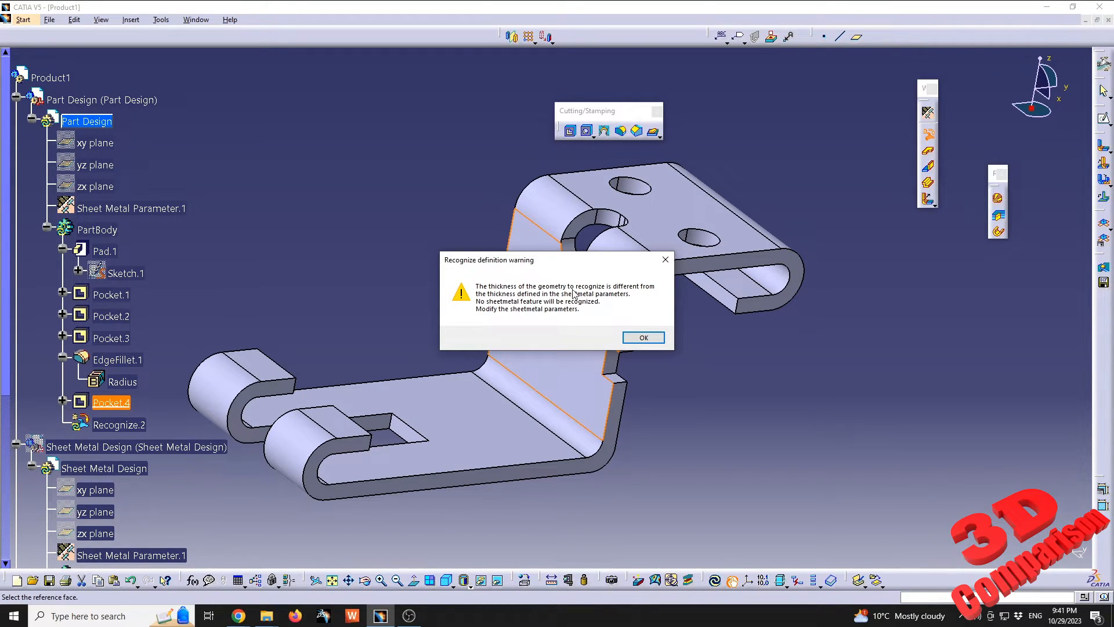
click(644, 338)
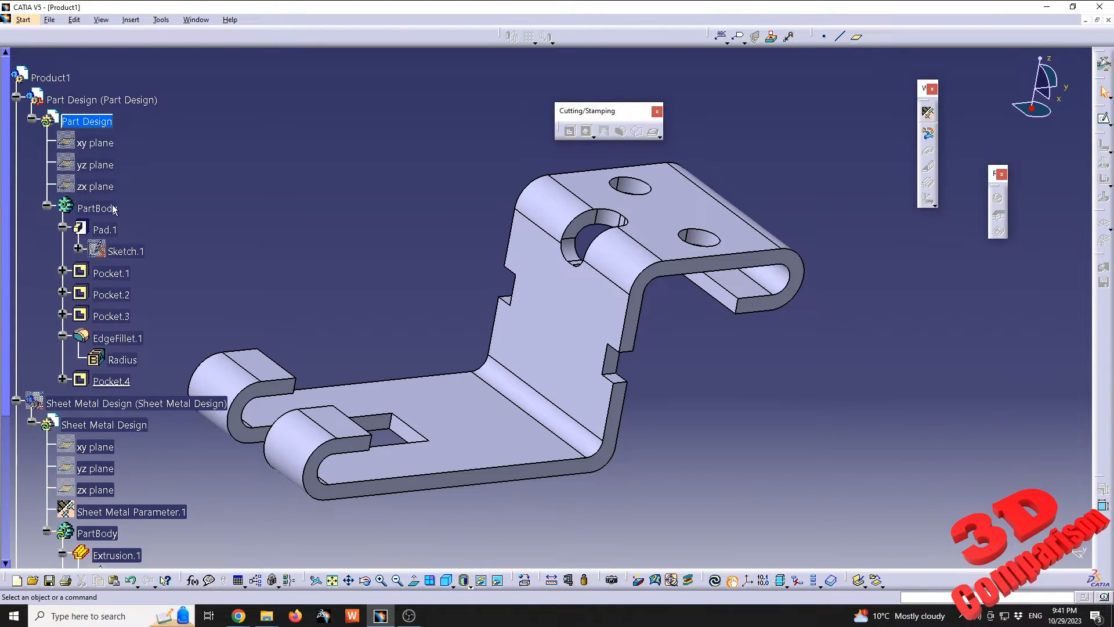
Try the Recognize command again on the vertical wall's face, preview the result and close the error dialogs
click(928, 134)
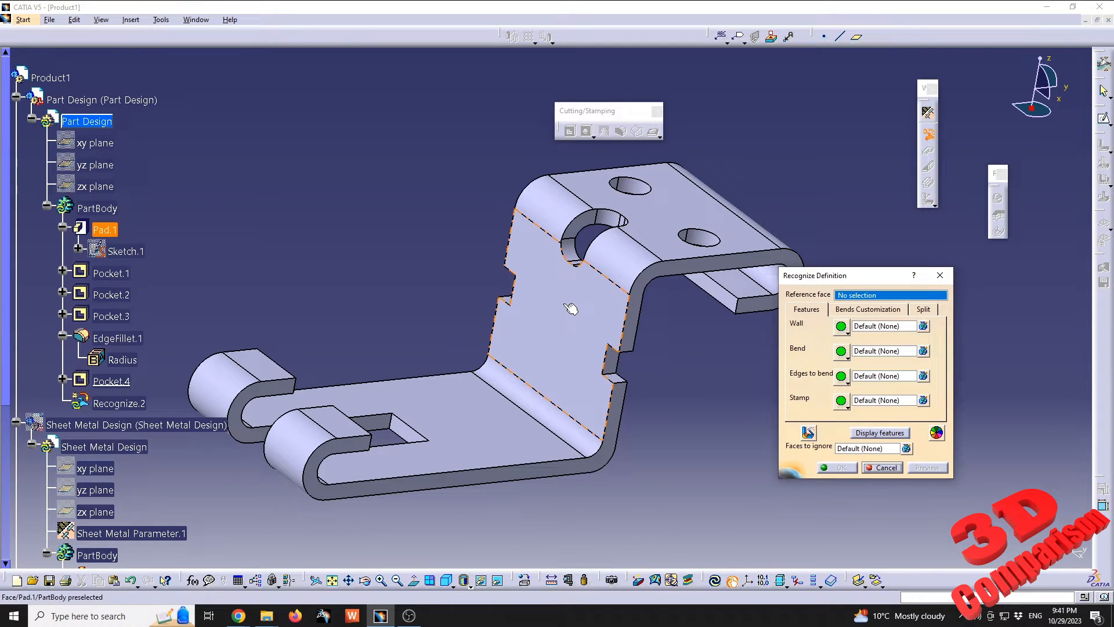
click(572, 309)
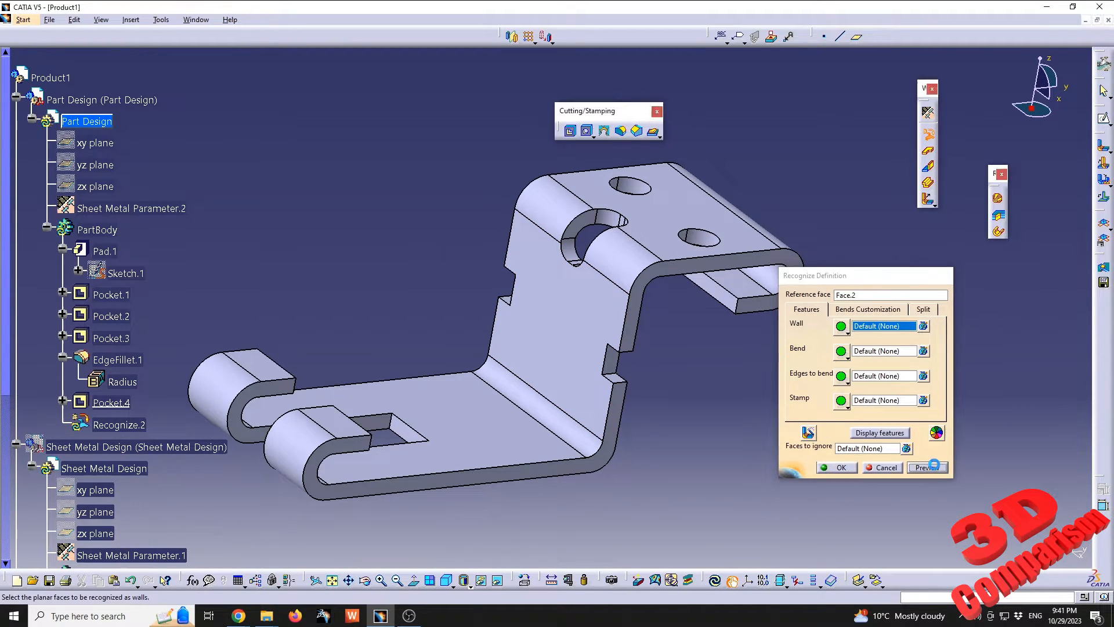
drag(584, 259, 388, 130)
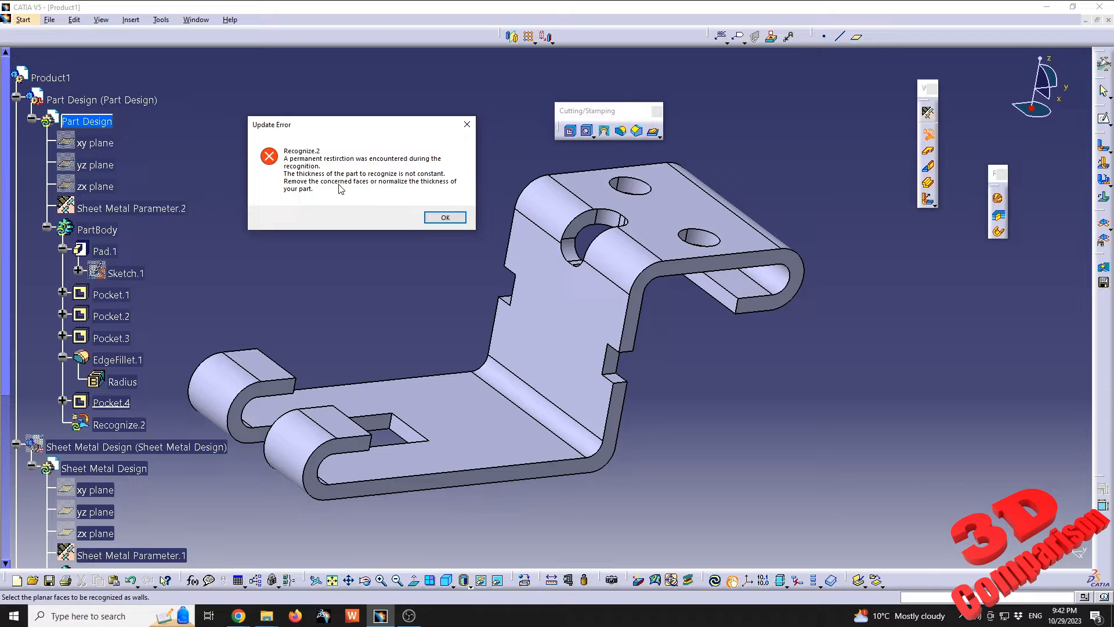
click(445, 218)
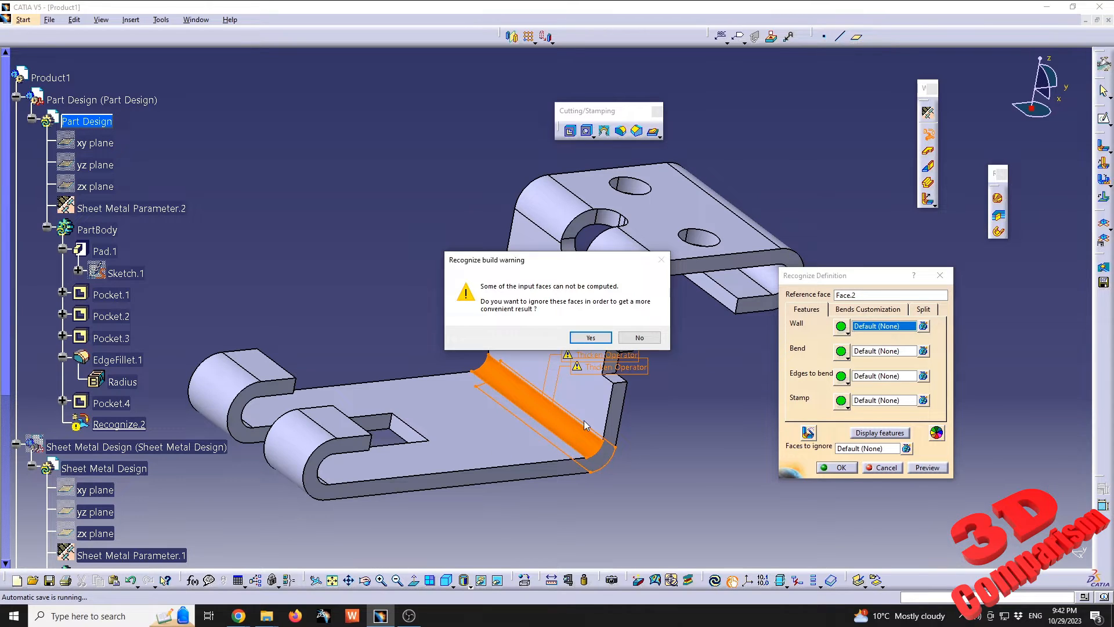
key(Return)
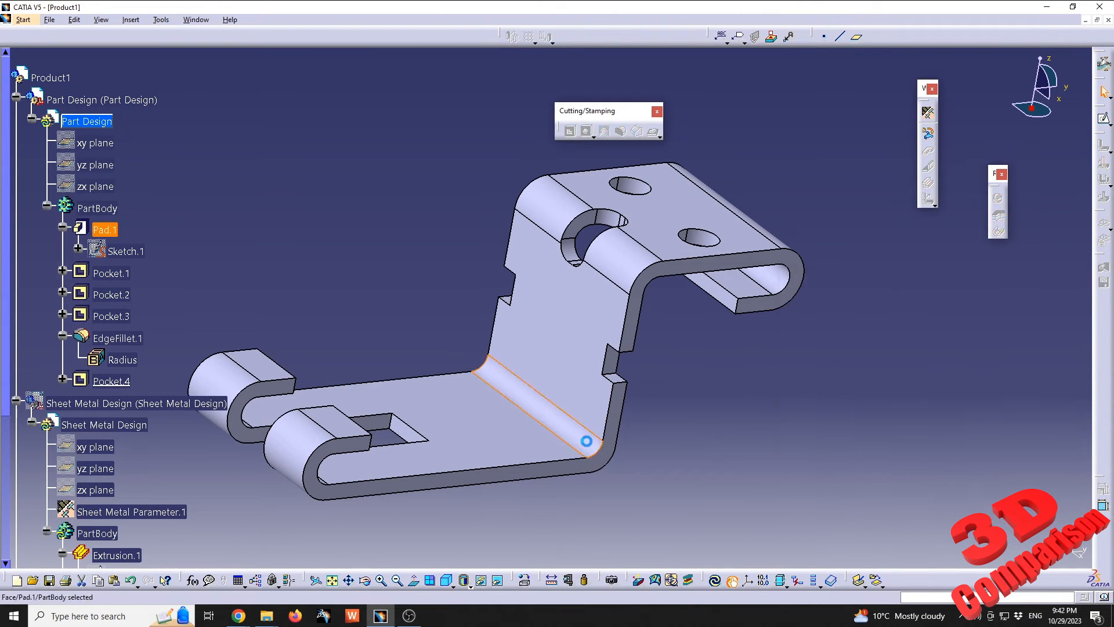
Inspect the lower bend and open the pad's profile sketch for editing
middle_drag(586, 441, 149, 264)
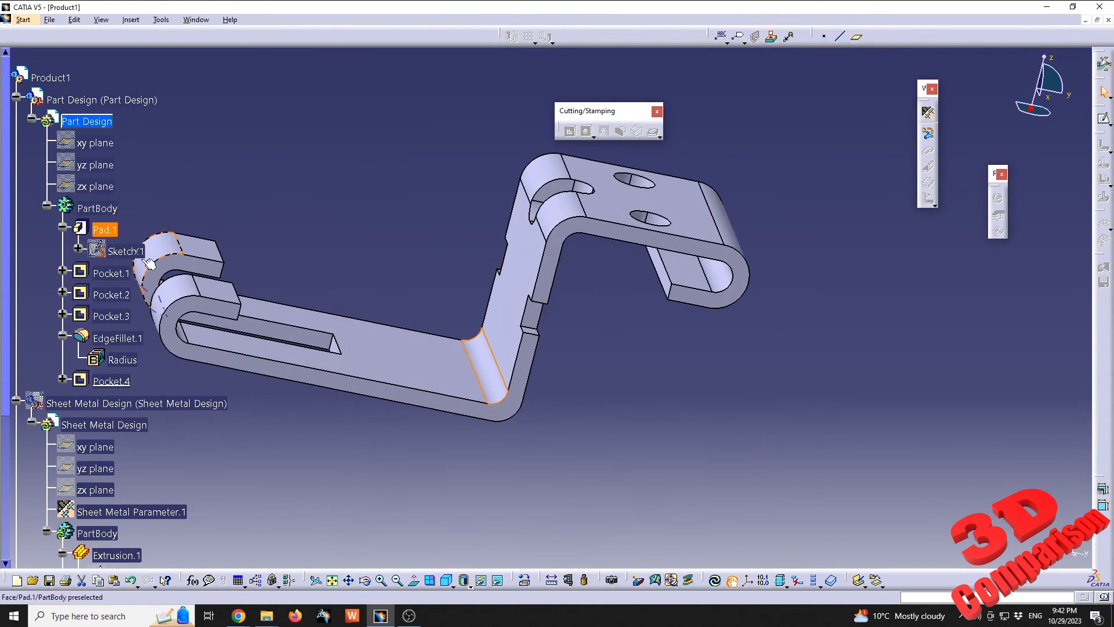
double_click(124, 250)
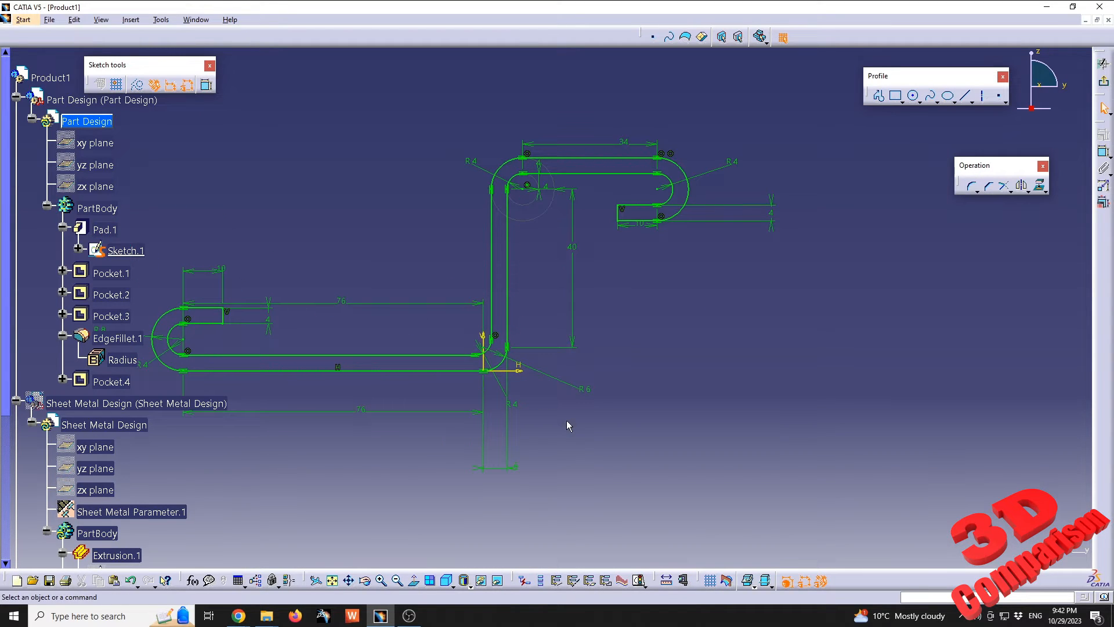
mouse_move(569, 426)
middle_down()
mouse_move(633, 377)
mouse_move(635, 359)
mouse_move(711, 364)
mouse_move(701, 375)
middle_up()
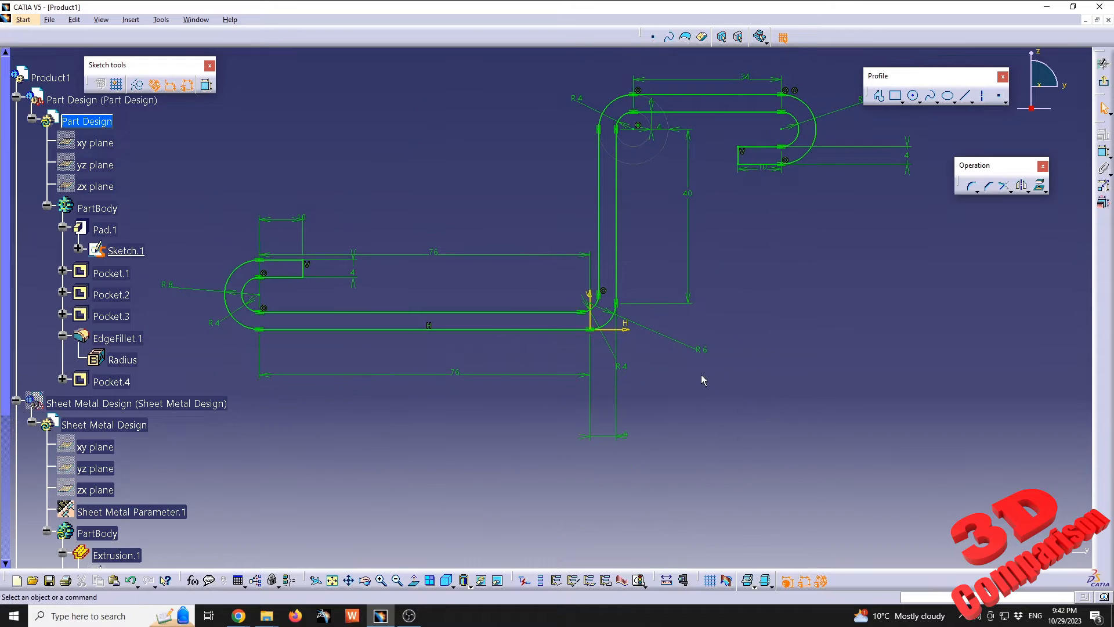
Set the outer radius of the bend between the lower flange and the vertical wall to 8 mm
double_click(706, 351)
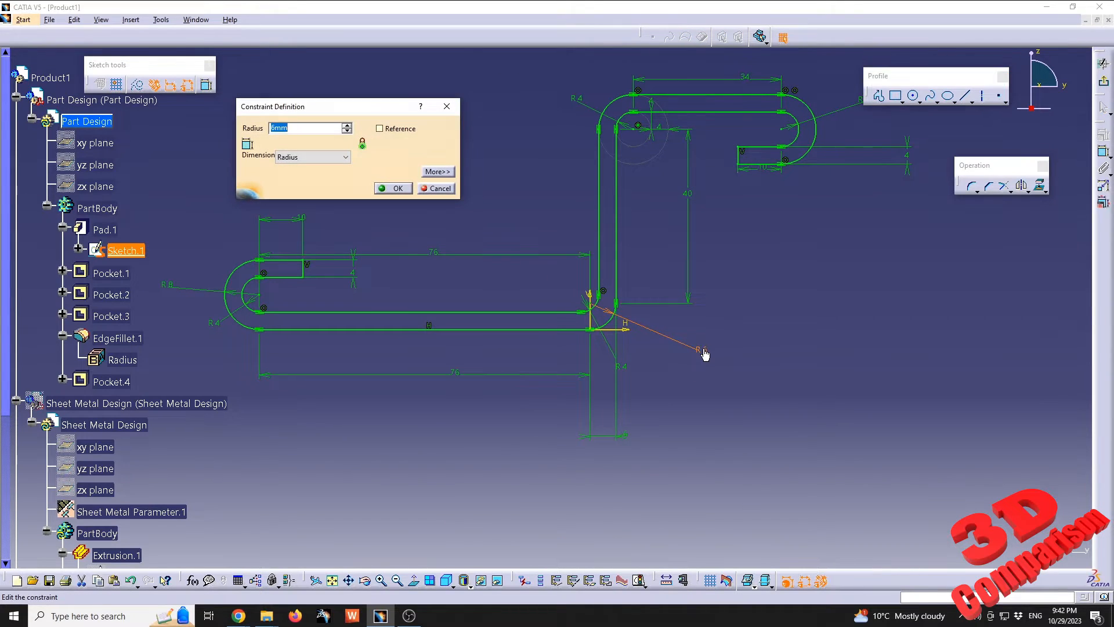
text(8)
key(Return)
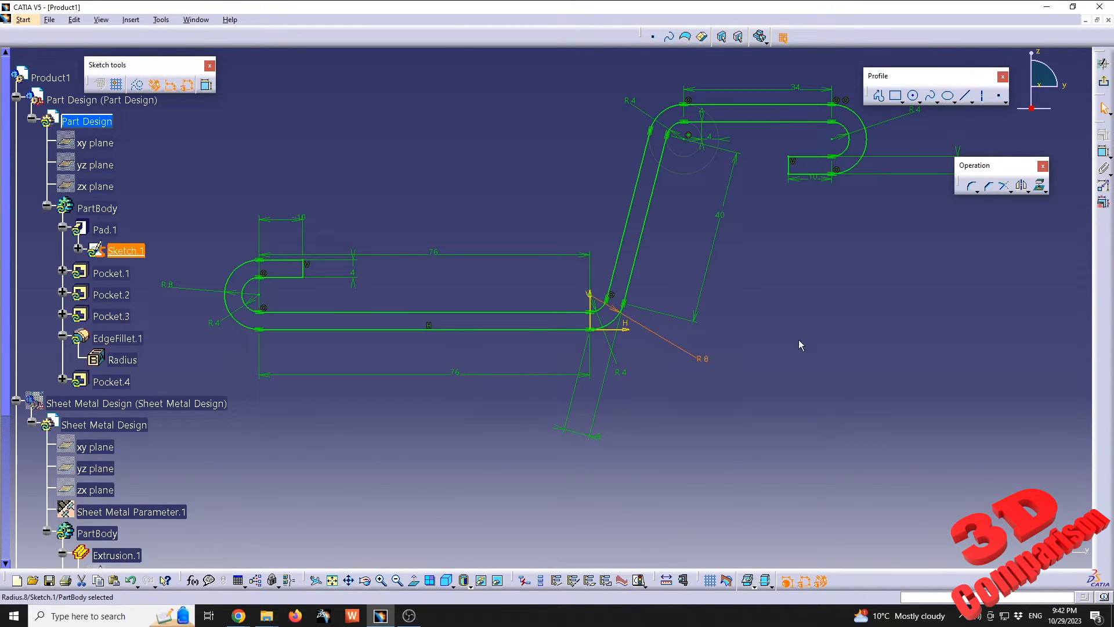
middle_drag(681, 239, 604, 307)
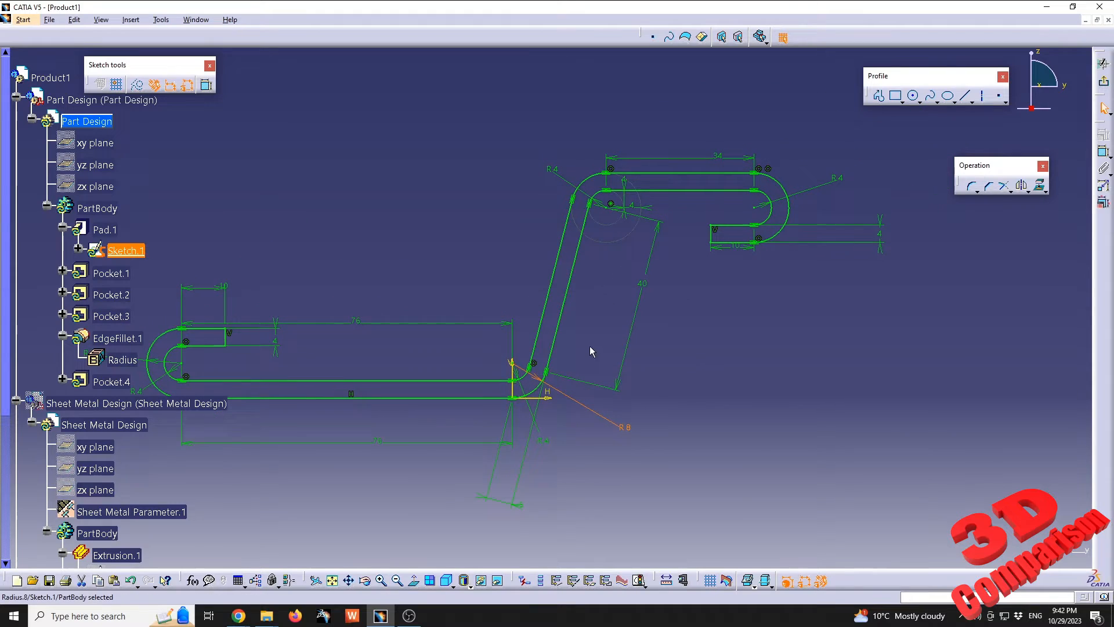
Try to add an orientation constraint to the inclined wall's left line in the profile sketch
click(555, 276)
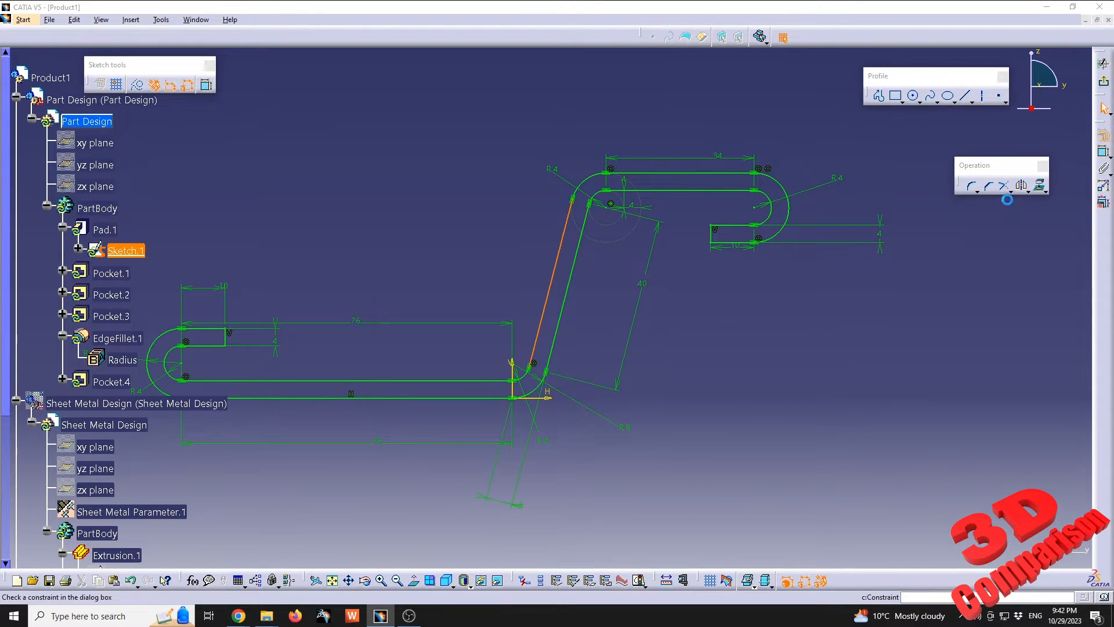
click(1102, 154)
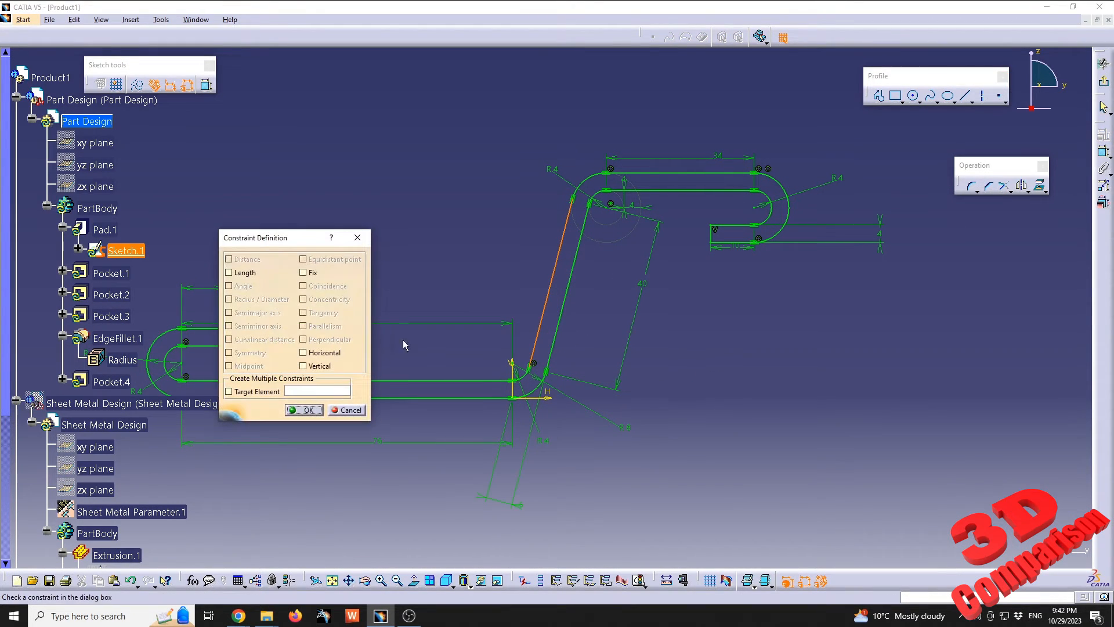
click(325, 353)
click(304, 410)
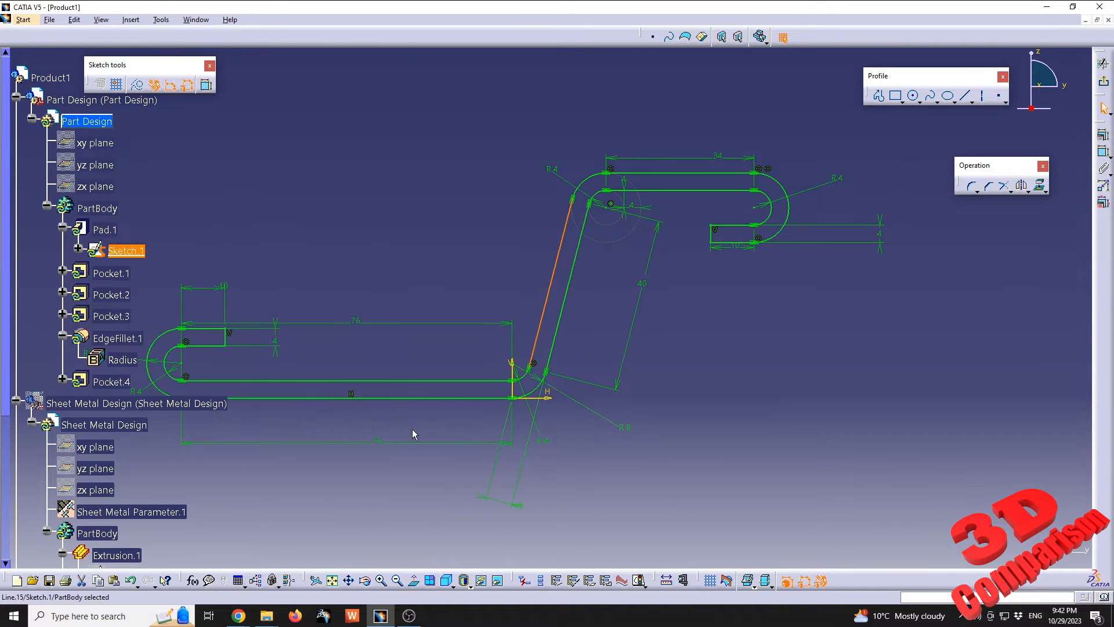
click(706, 365)
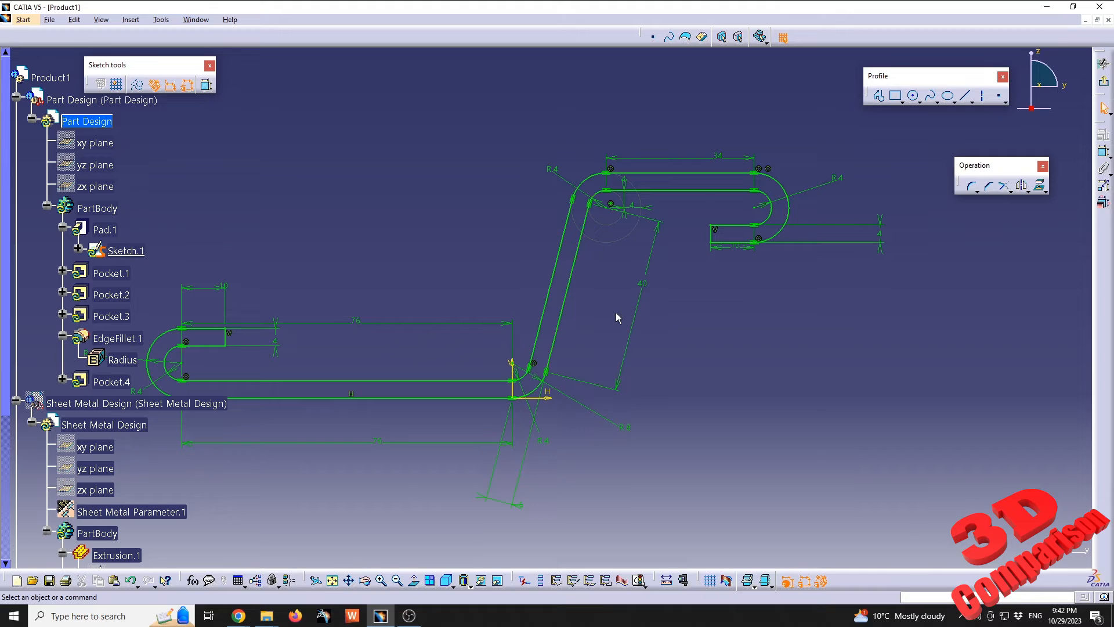
Undo the lower bend's radius change, and open and close that bend's outer radius constraint
key(ctrl+z)
key(ctrl+z)
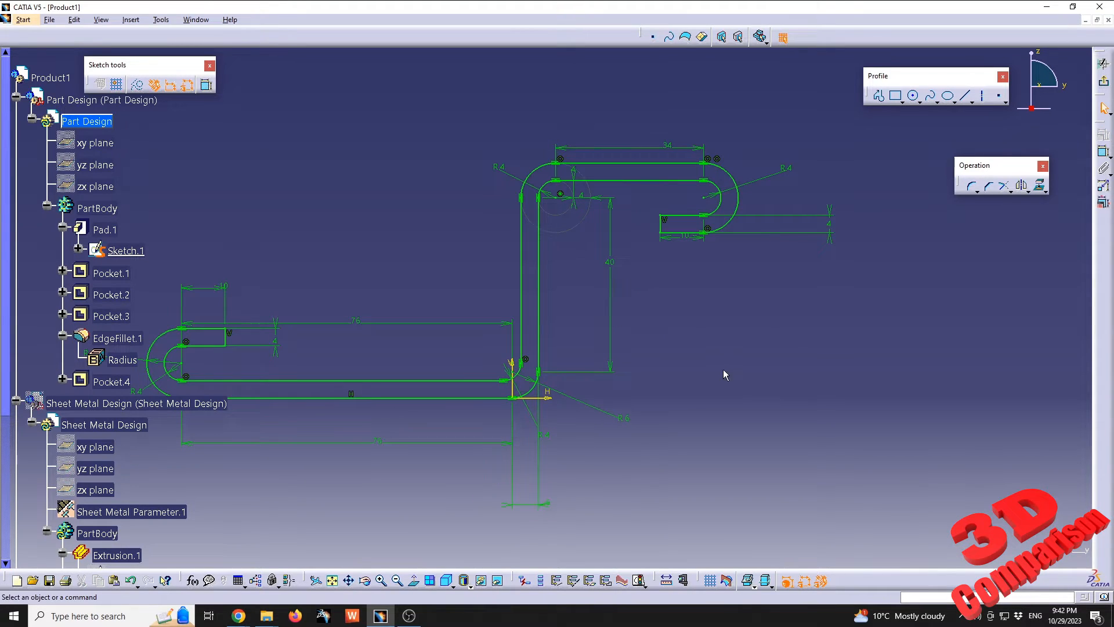
double_click(622, 424)
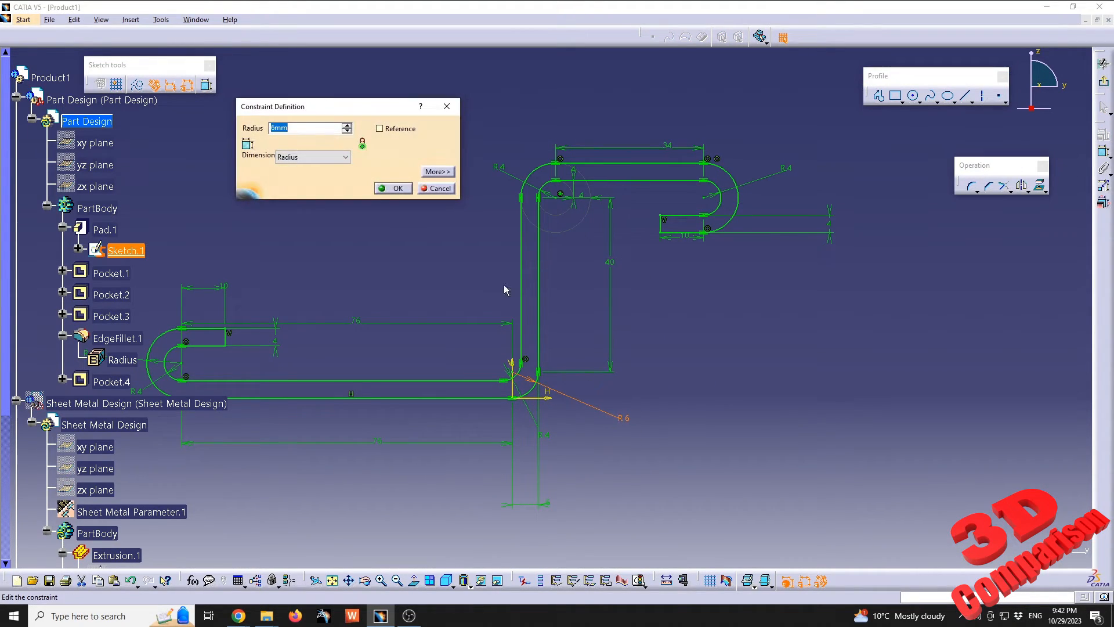
key(Return)
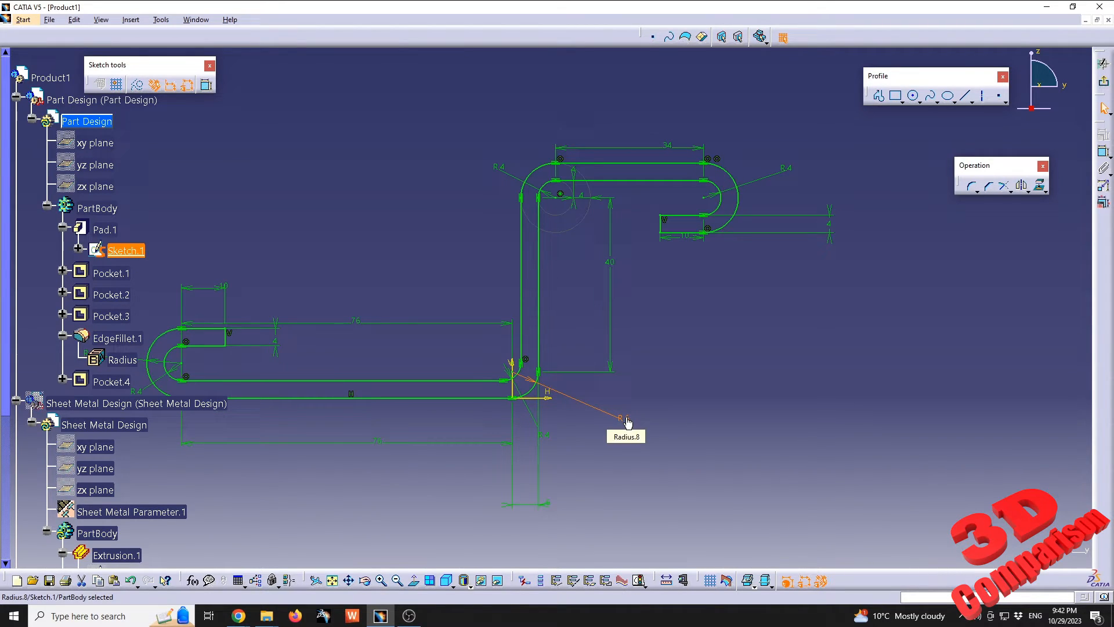
Check the outer radius of the upper bend with a trial radius constraint, without keeping it
middle_drag(646, 294, 686, 352)
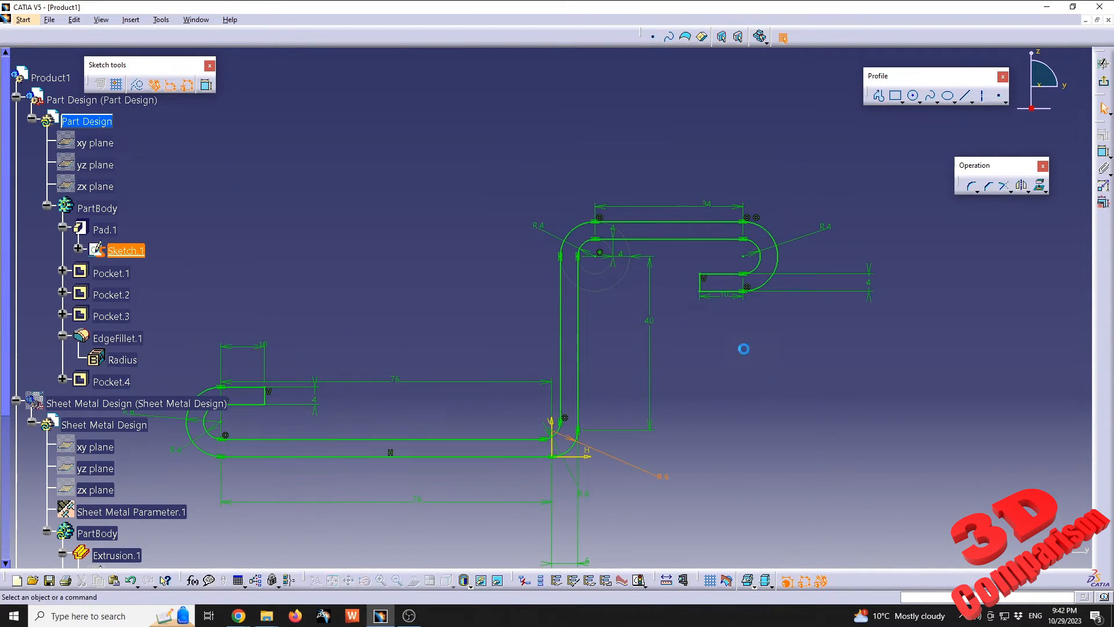
click(1103, 152)
click(579, 226)
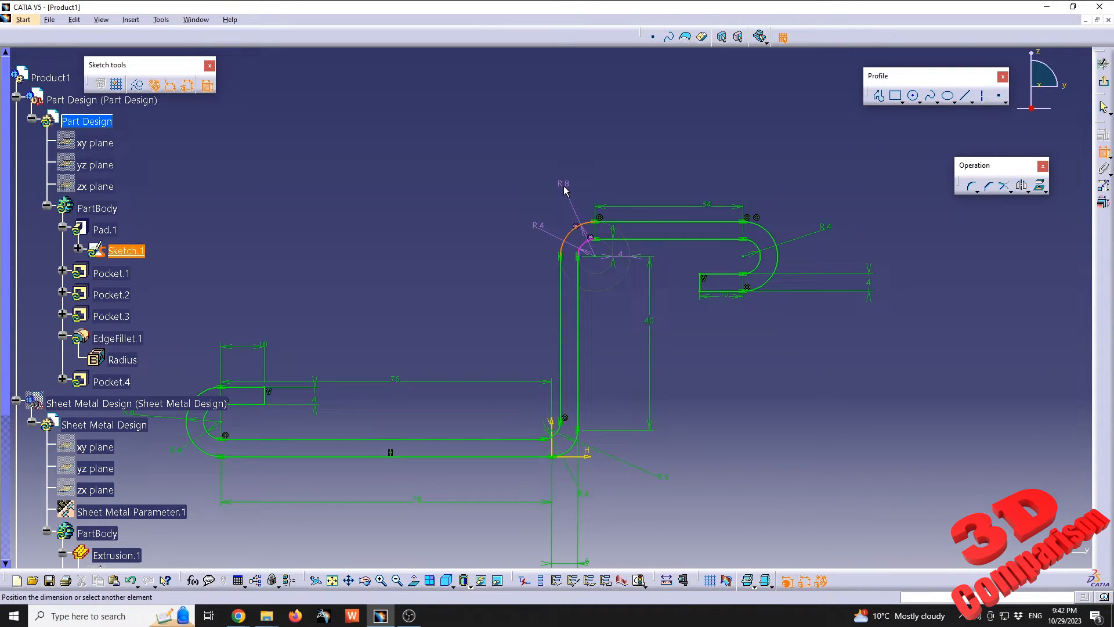
key(Escape)
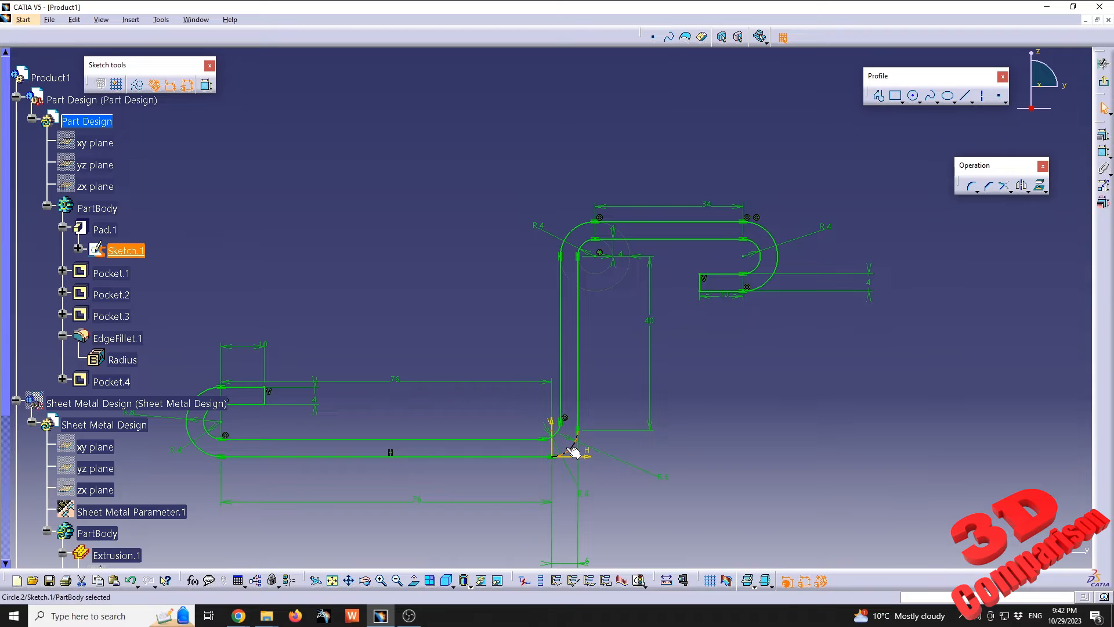
Delete the outer arc of the lower bend from the profile sketch
middle_drag(597, 481, 553, 252)
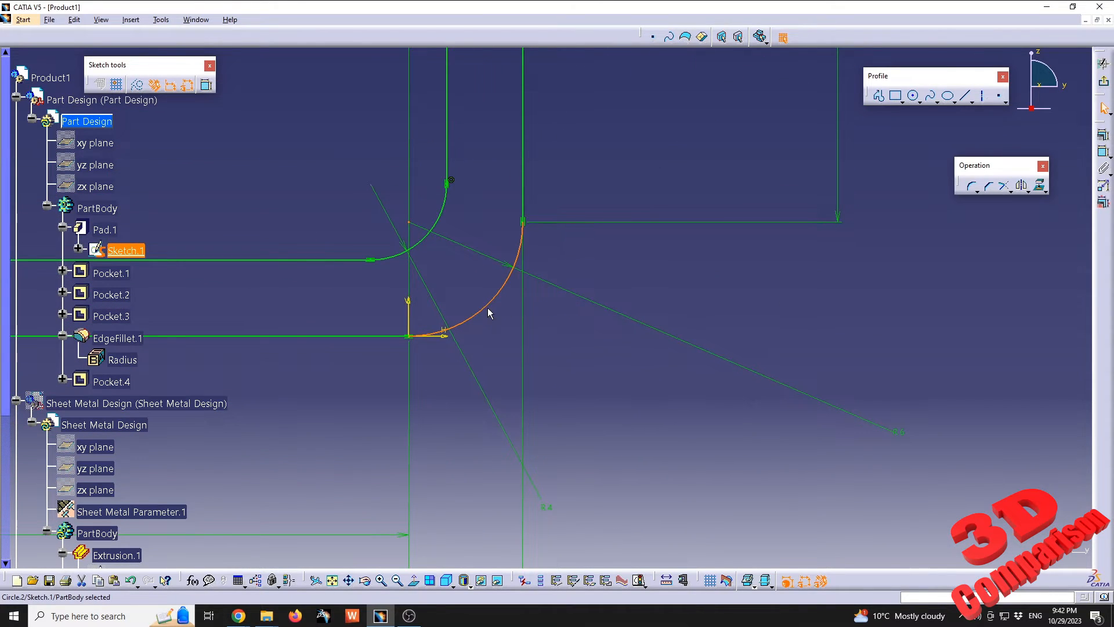
key(Delete)
mouse_move(488, 308)
middle_down()
mouse_move(544, 311)
mouse_move(585, 333)
middle_up()
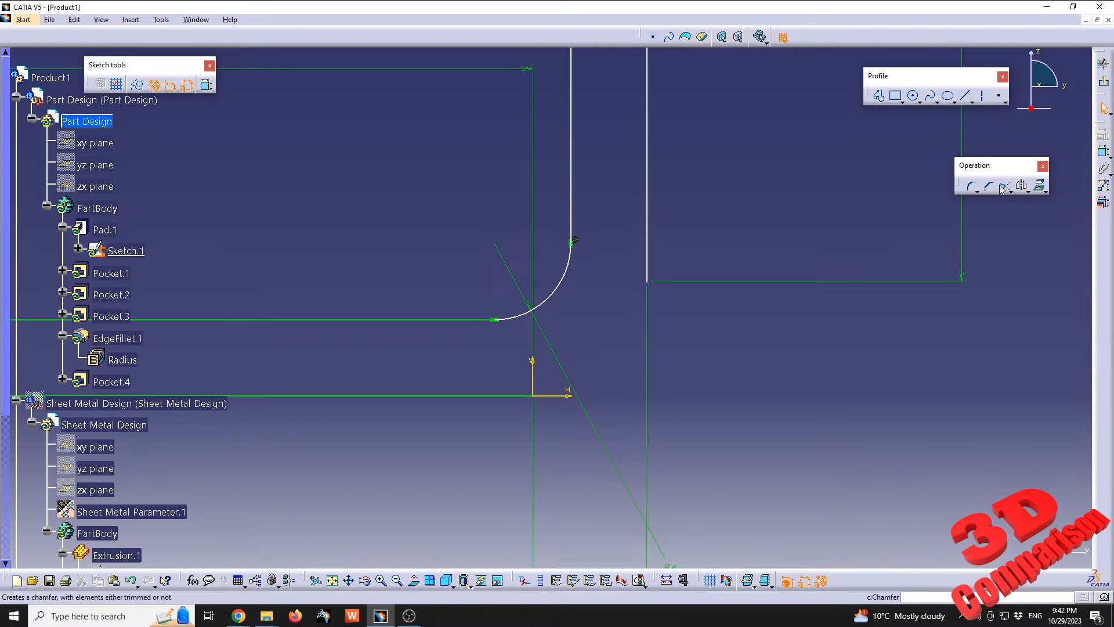
Draw a three-point arc with limits from the sketch origin to the lower end of the wall's outer line, and set its radius to 8 mm
click(973, 187)
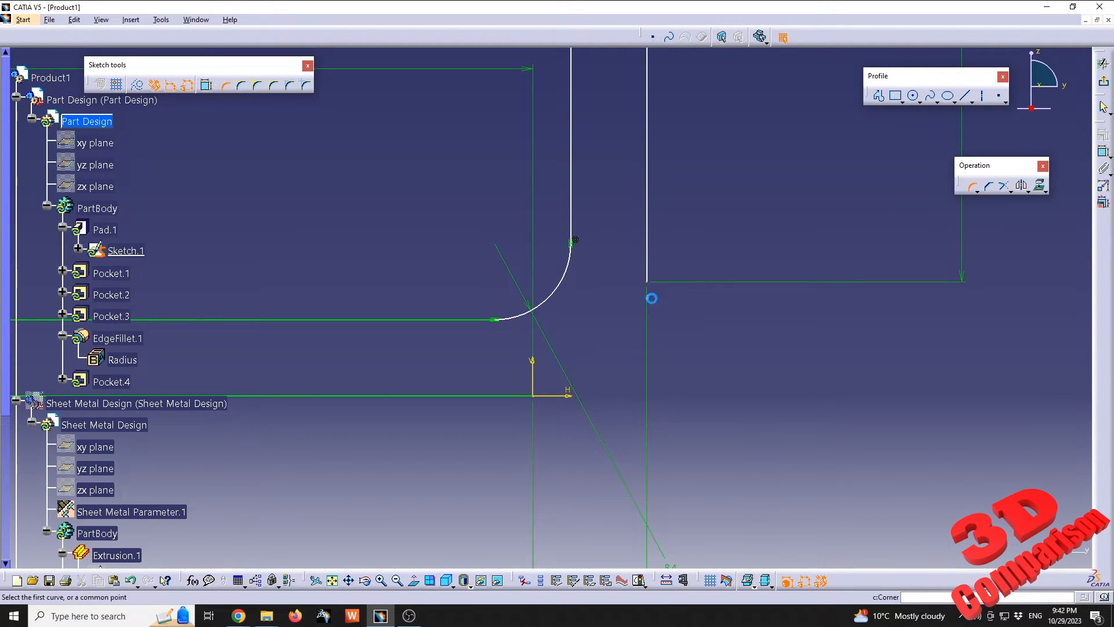
click(973, 187)
click(936, 102)
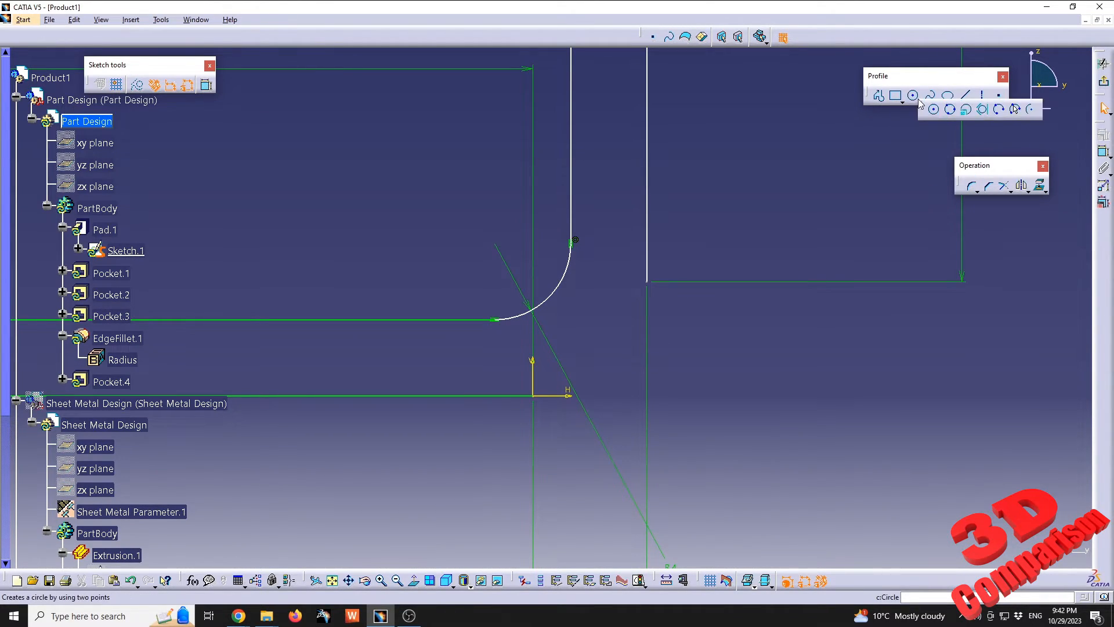
click(1017, 110)
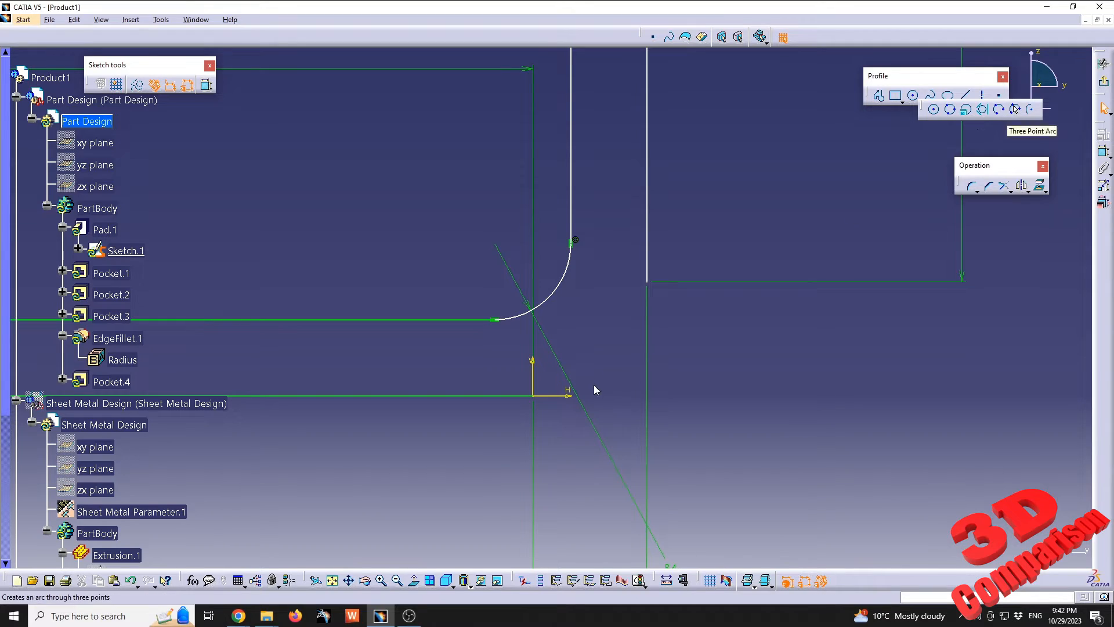
click(534, 397)
click(647, 282)
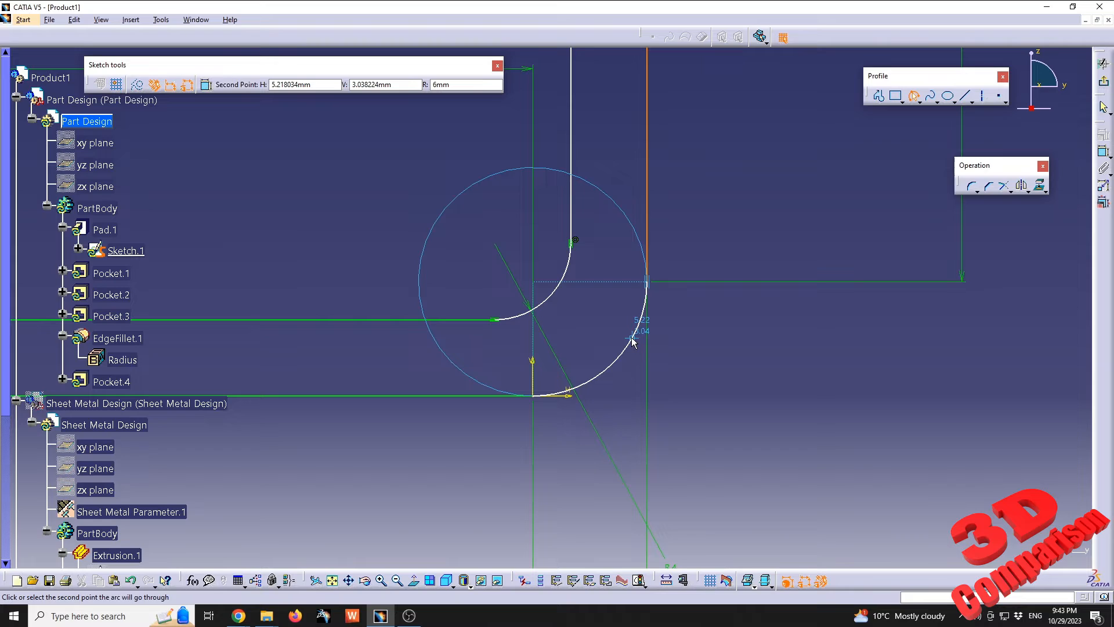
click(633, 342)
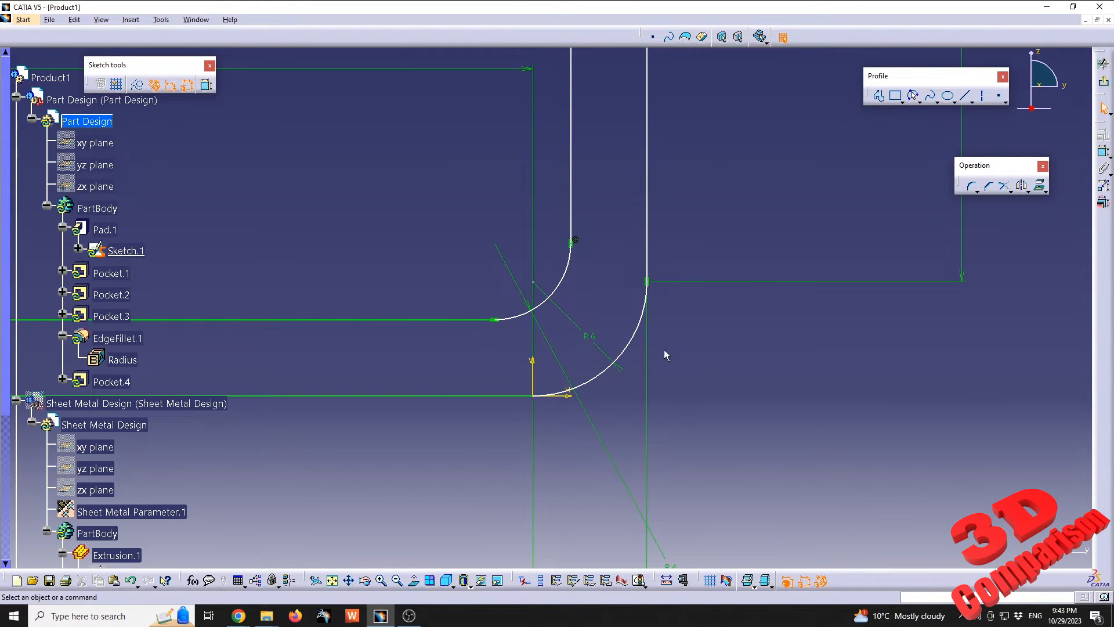
double_click(592, 332)
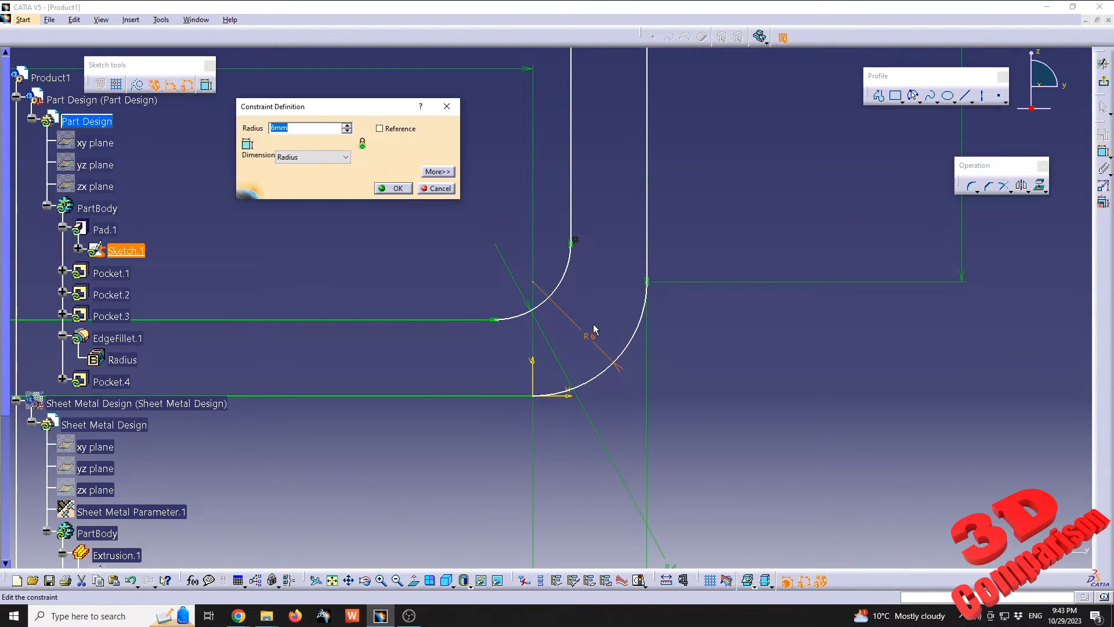
key(Return)
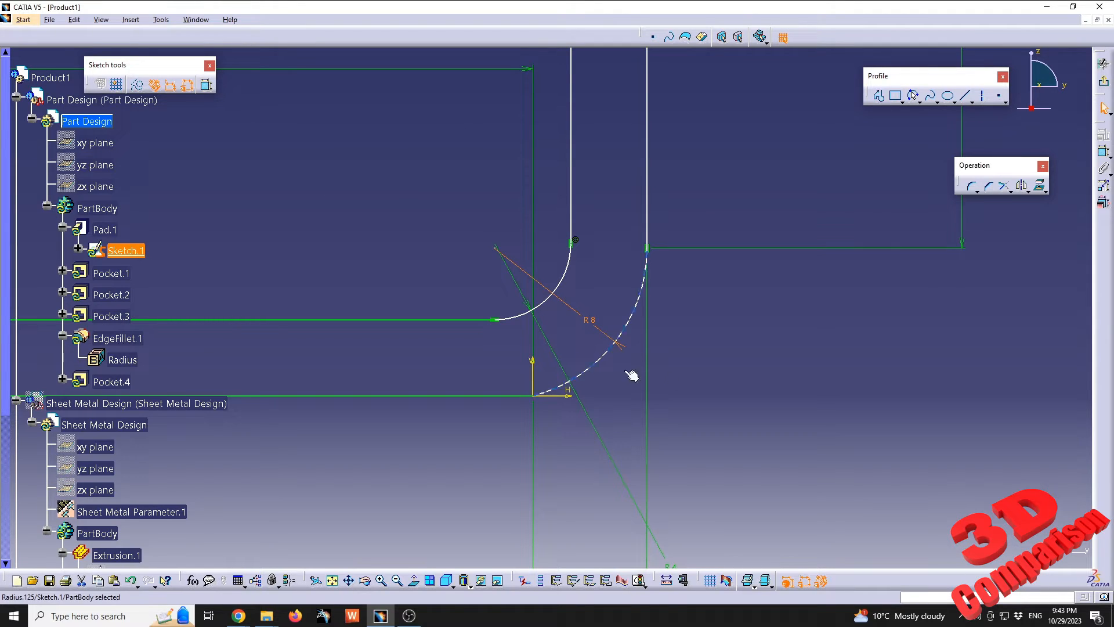
Try to make the new lower bend arc tangent to the lower flange's bottom line
click(606, 401)
click(565, 385)
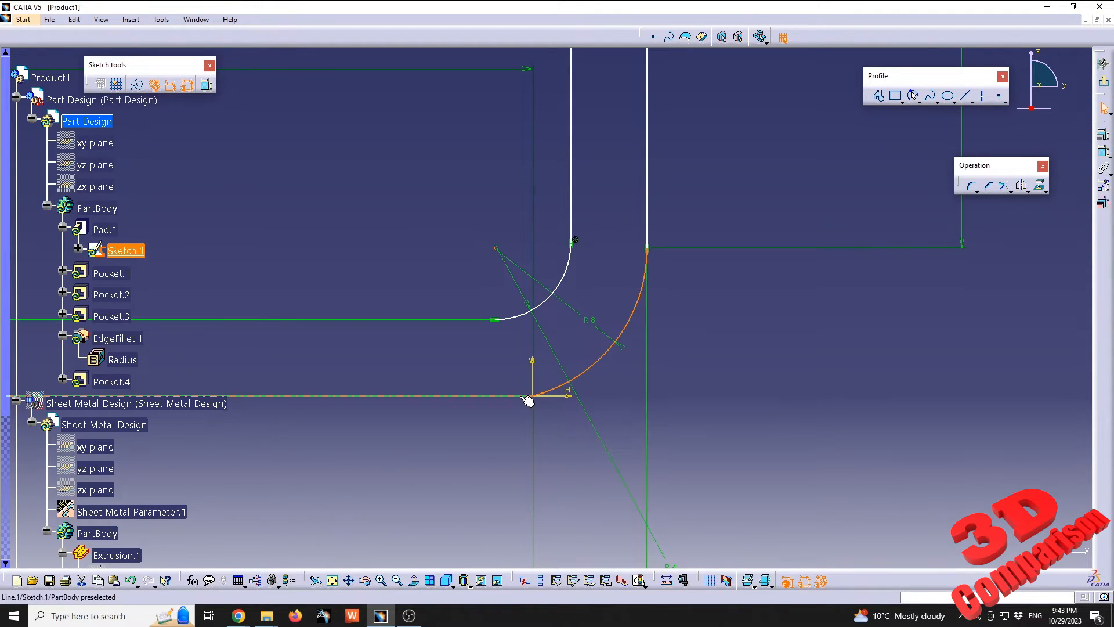
ctrl+click(527, 395)
click(1104, 135)
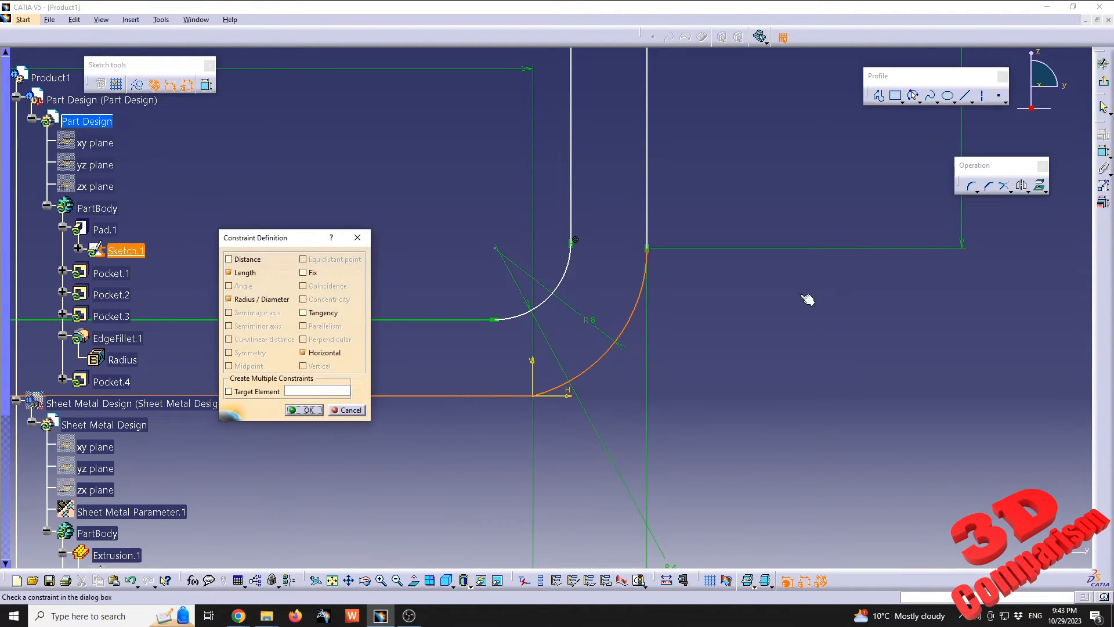
click(323, 313)
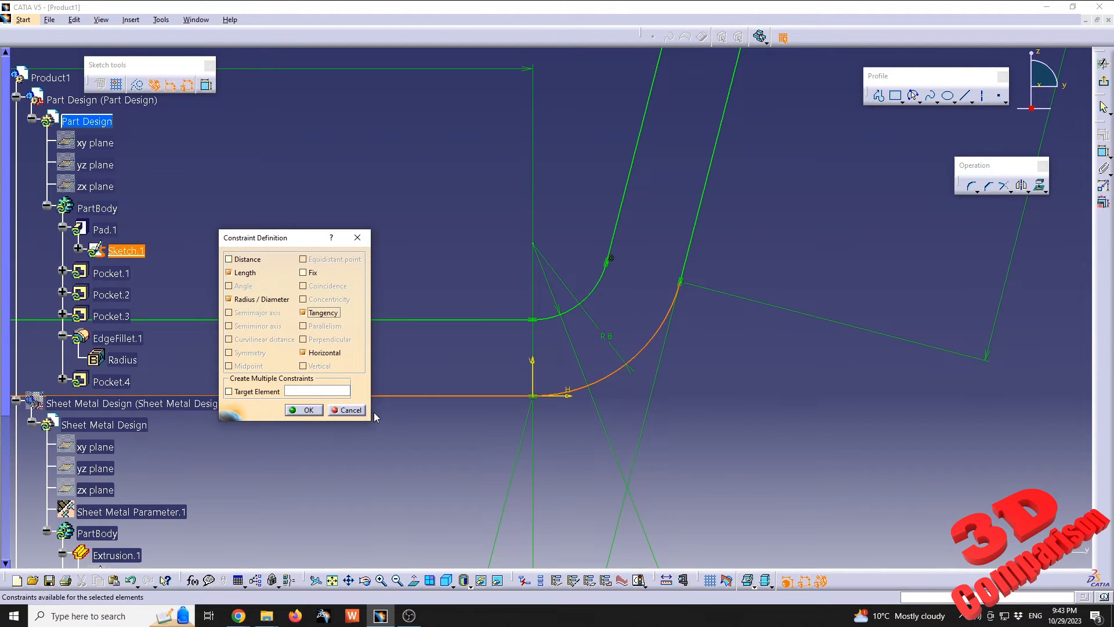
mouse_move(558, 292)
middle_down()
mouse_move(623, 357)
mouse_move(598, 413)
mouse_move(606, 450)
middle_up()
click(305, 410)
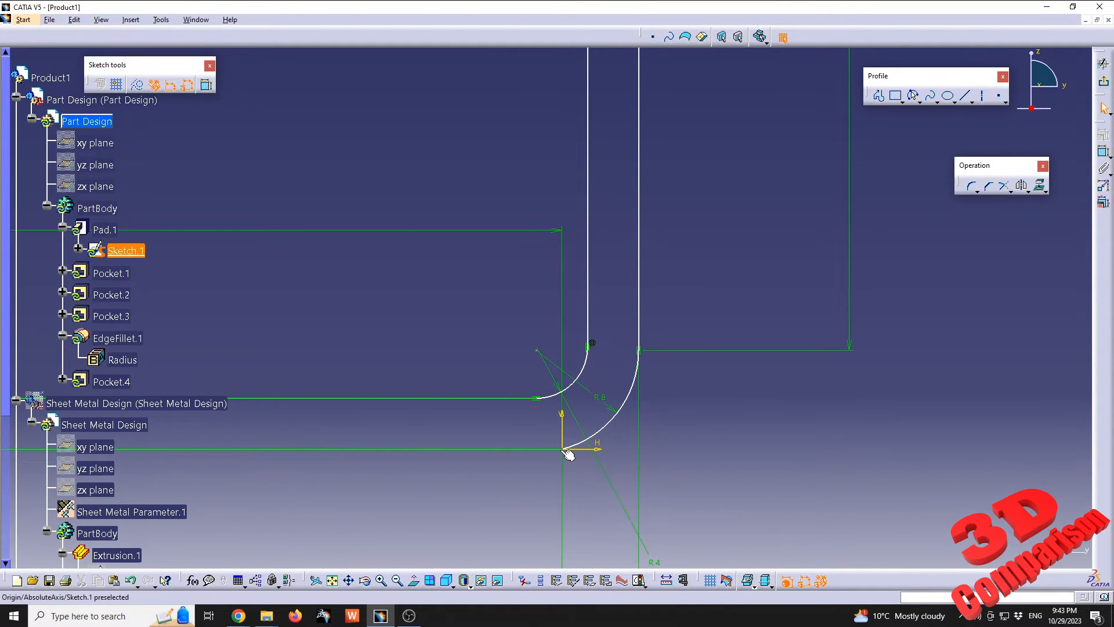
Constrain both long lines of the wall between the two flanges to be vertical
mouse_move(630, 290)
middle_down()
mouse_move(608, 359)
mouse_move(619, 443)
middle_up()
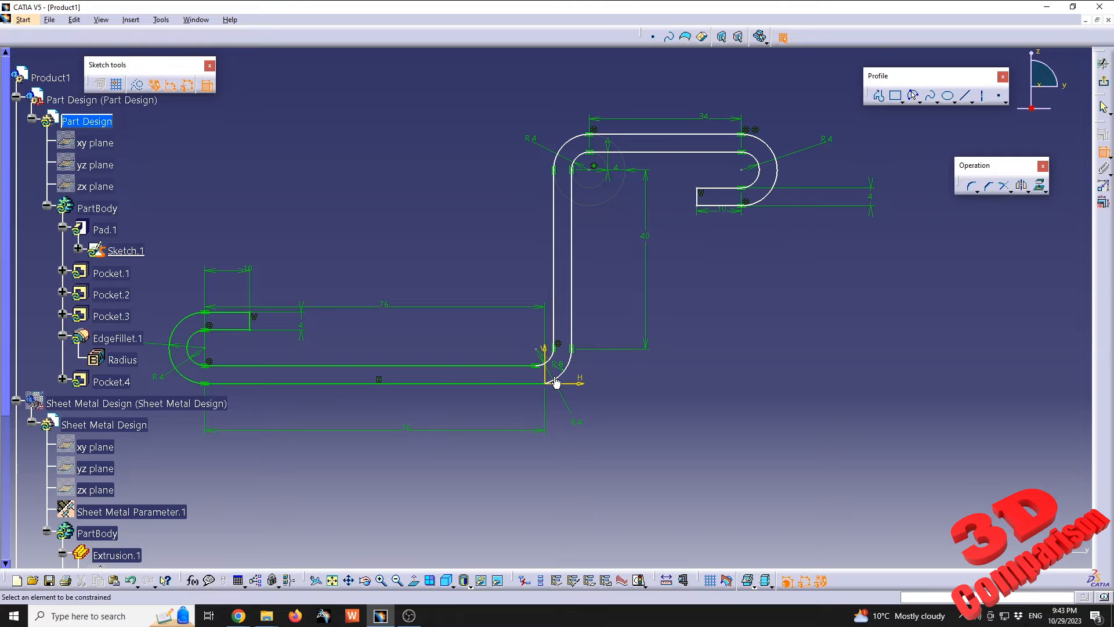
click(572, 322)
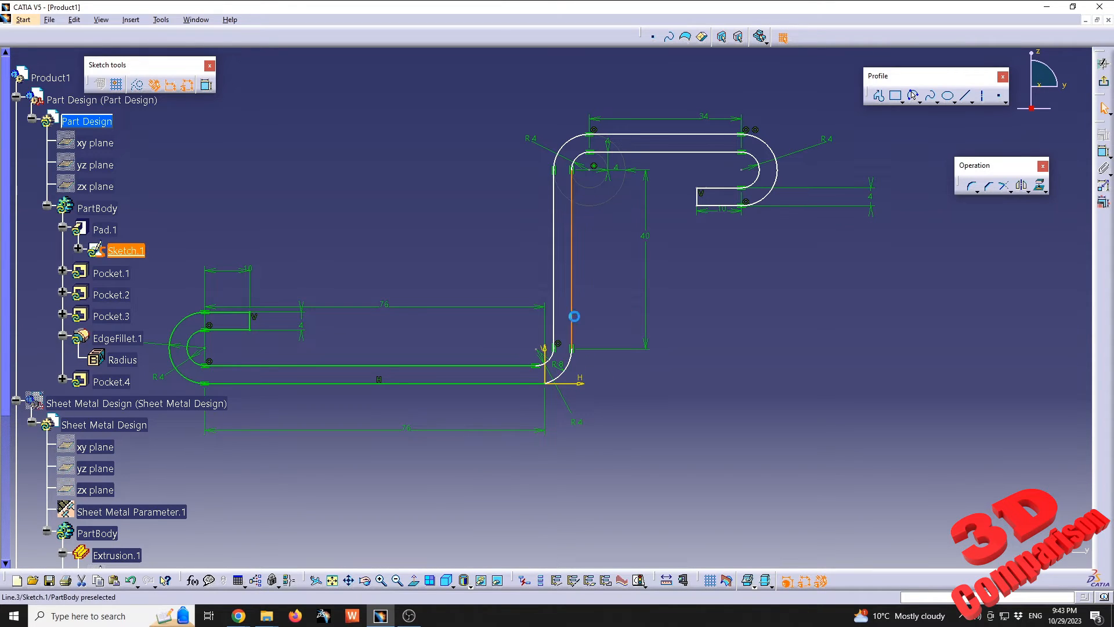
click(1103, 135)
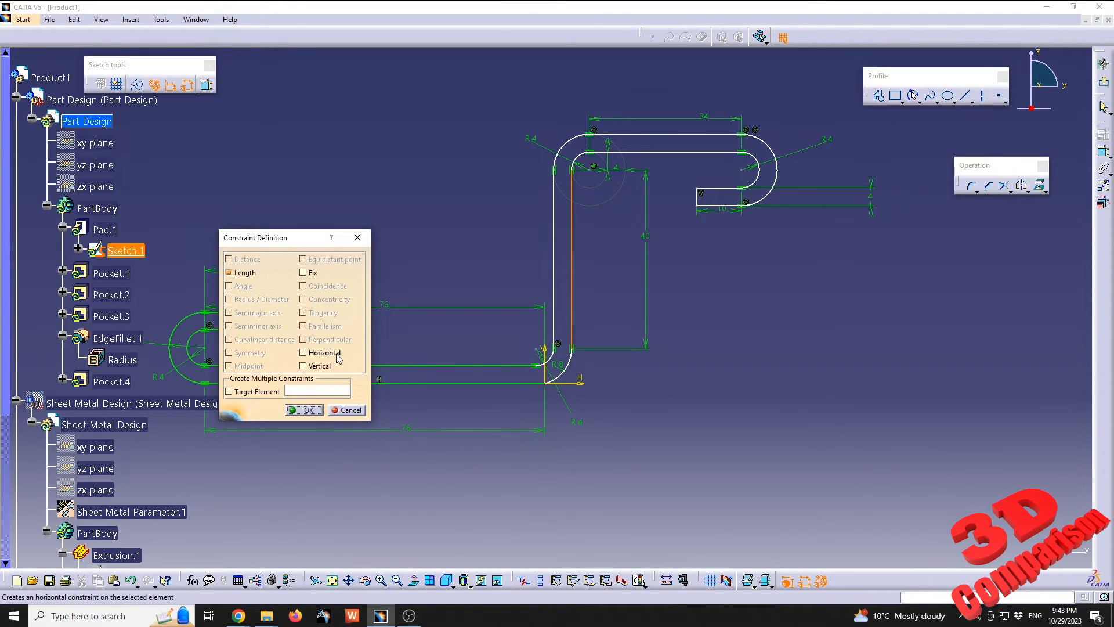
click(303, 365)
click(305, 410)
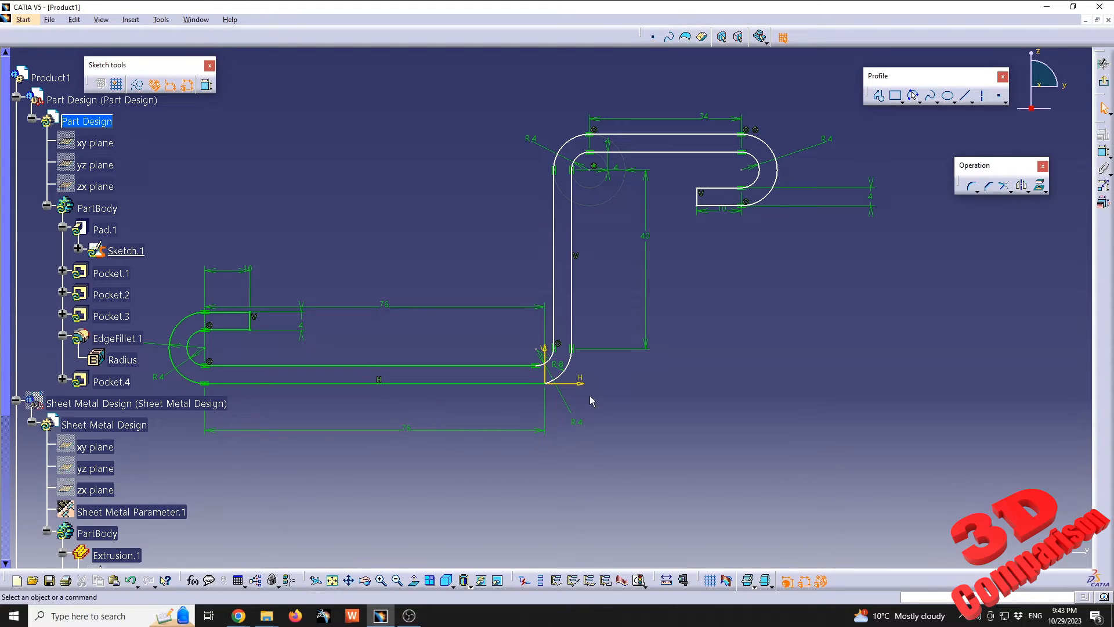
click(554, 308)
click(1103, 135)
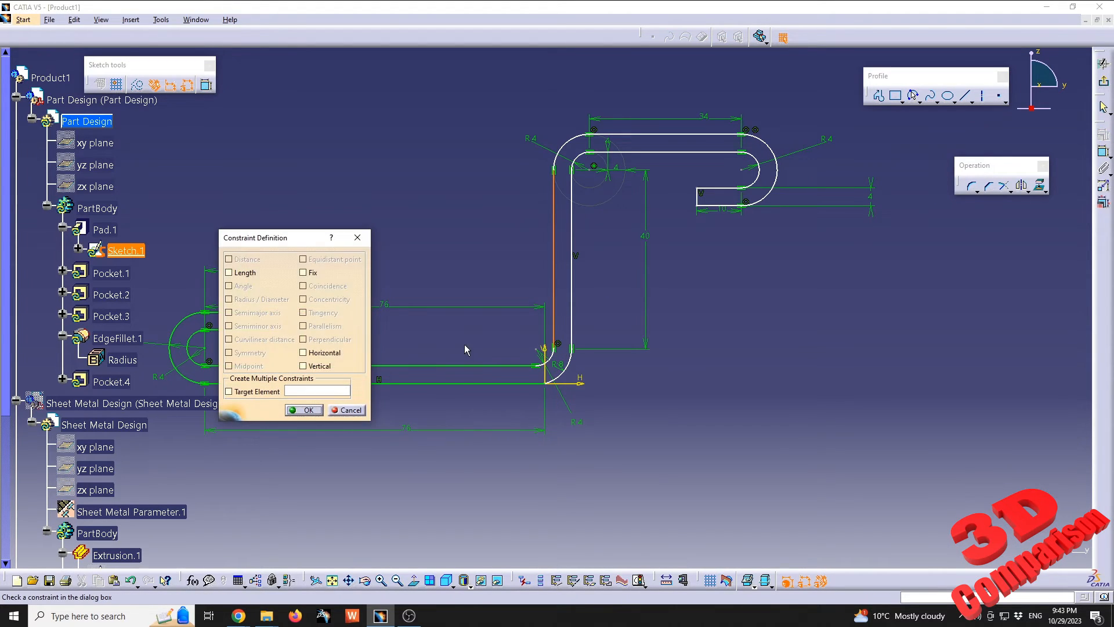
click(303, 366)
click(304, 411)
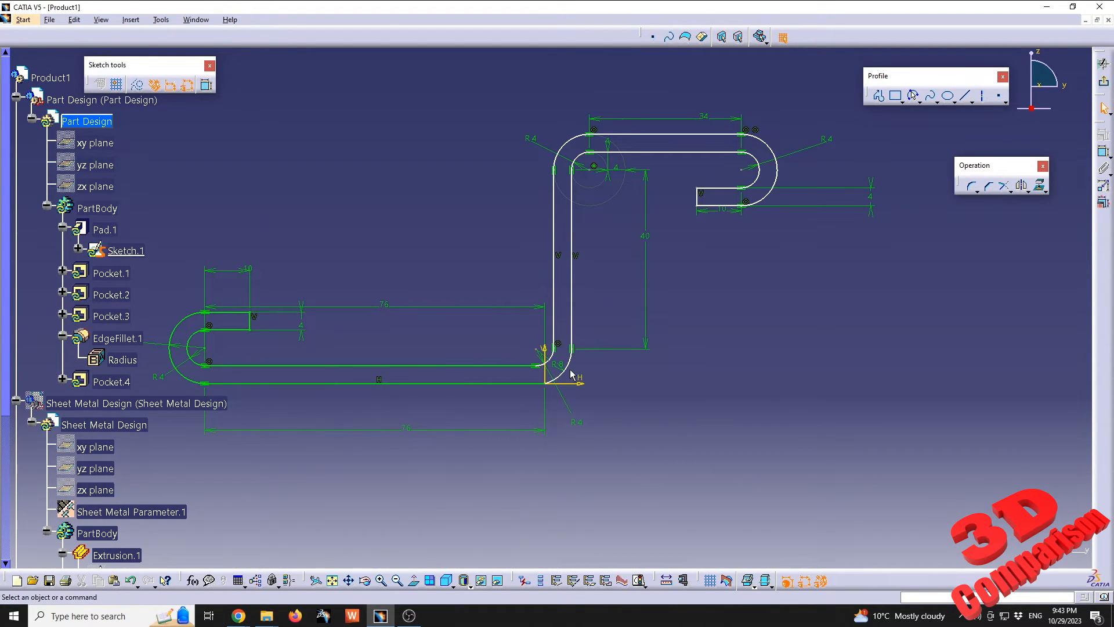
Add a tangency constraint between the lower bend's outer arc and the bottom line of the lower flange
click(545, 369)
click(1104, 134)
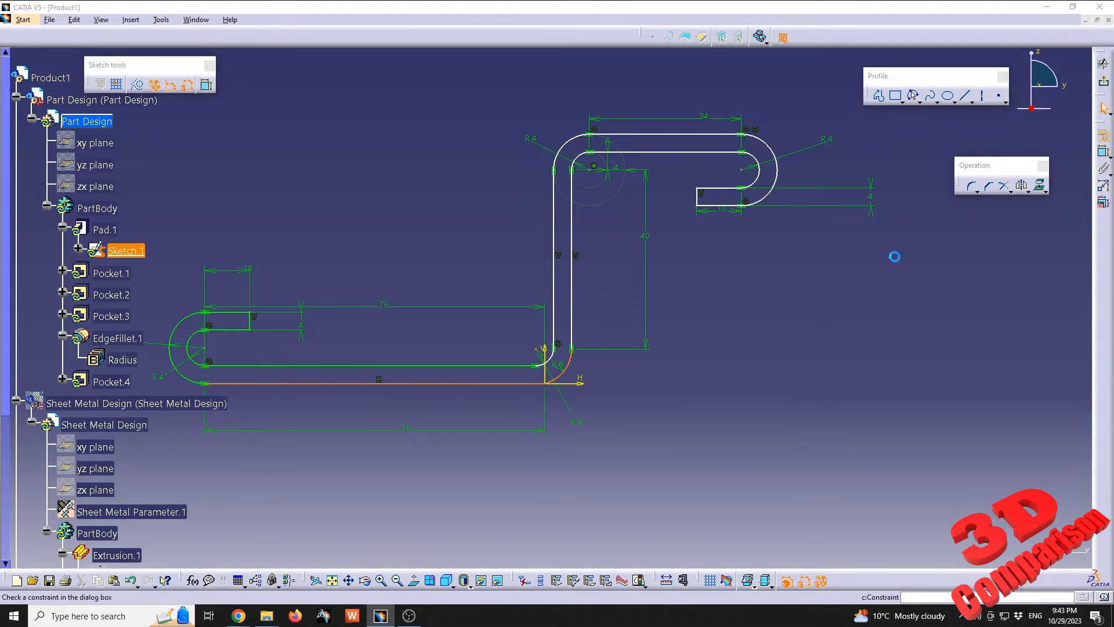
click(322, 314)
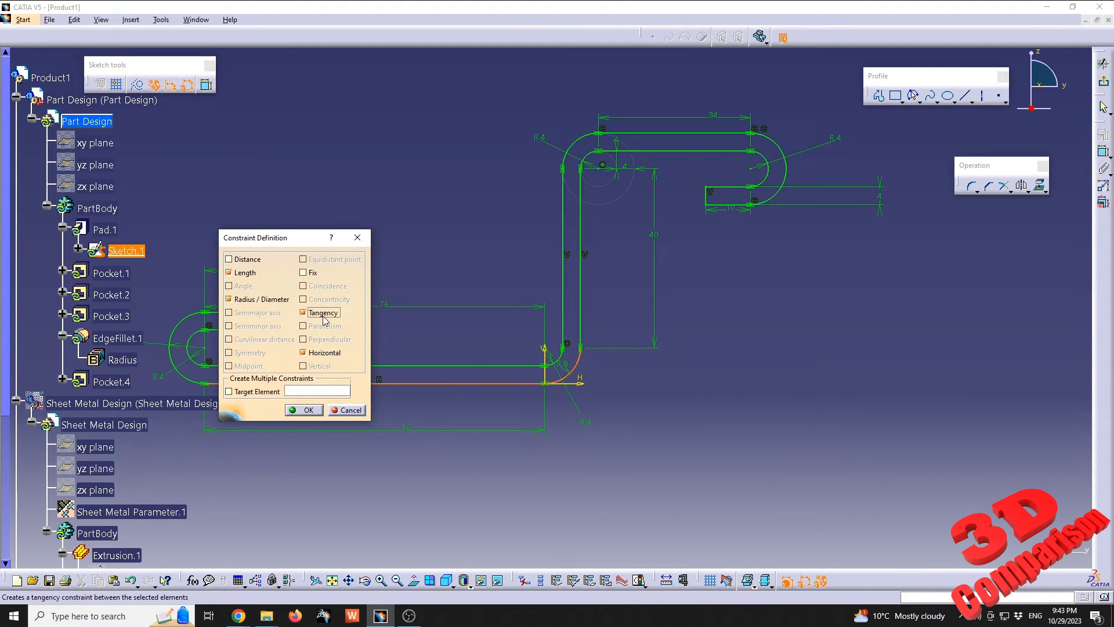
click(308, 410)
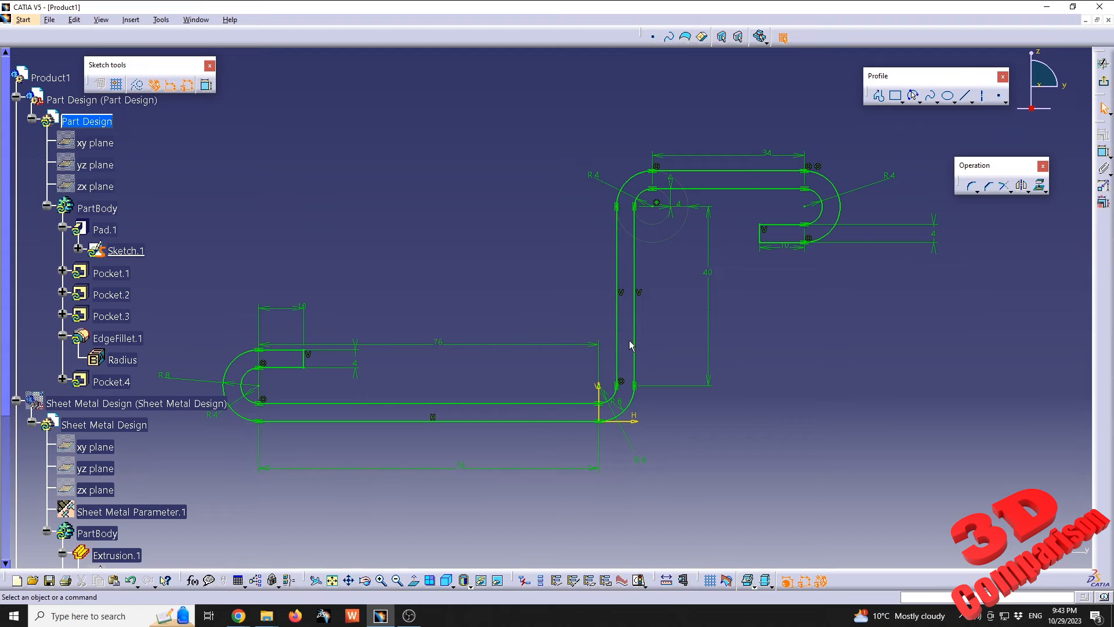
Exit the sketch and recognize the updated bracket as a sheet metal part from a planar reference face
click(1104, 81)
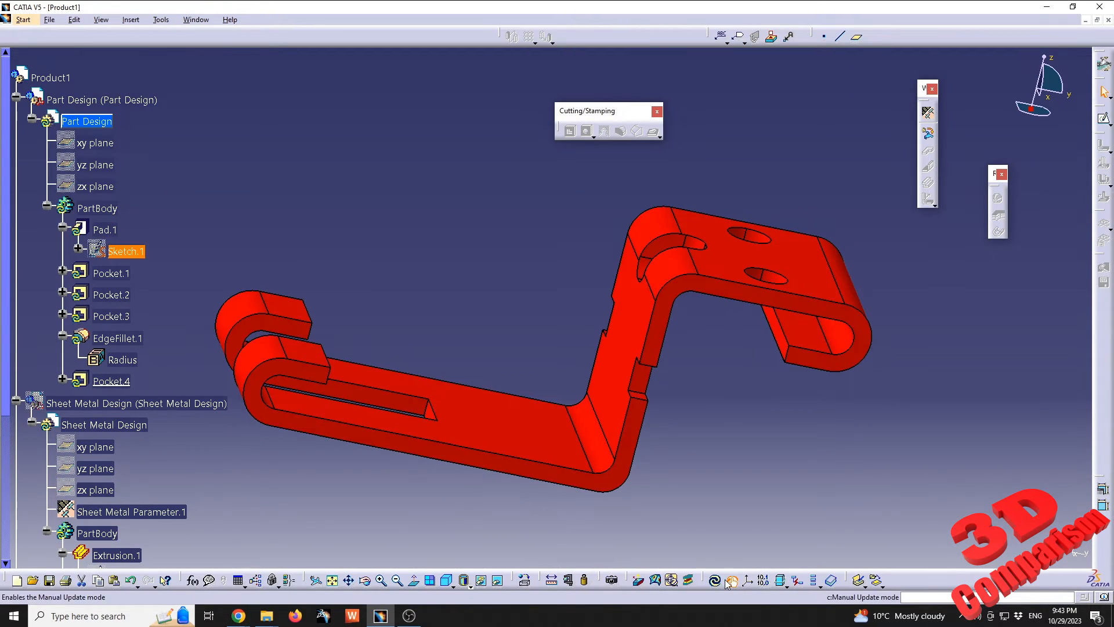
click(410, 333)
middle_drag(409, 333, 548, 374)
click(753, 266)
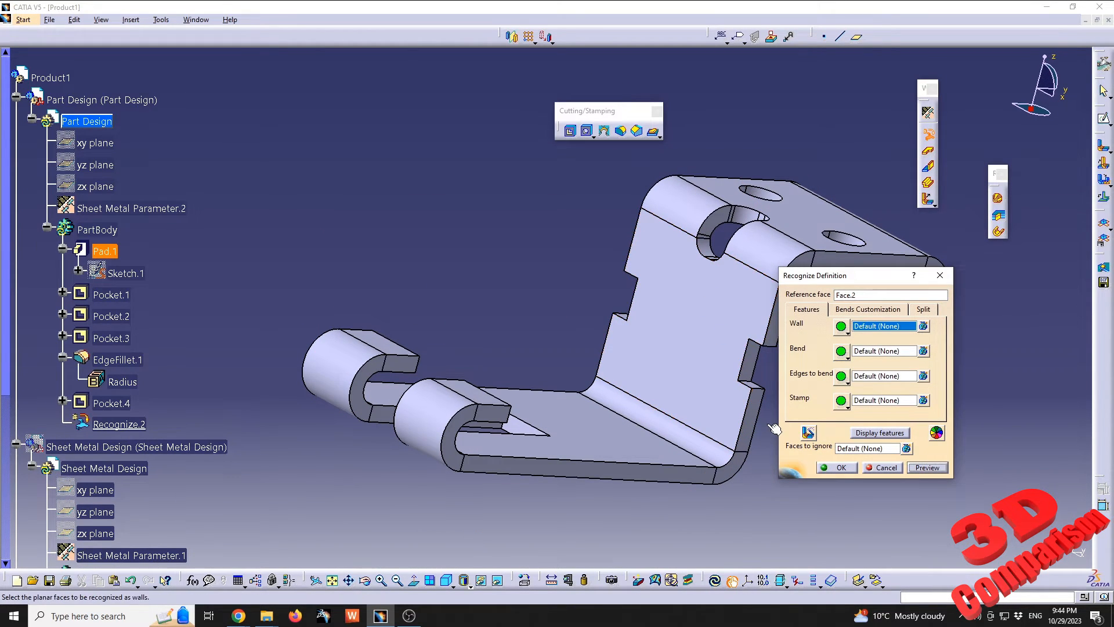
click(841, 468)
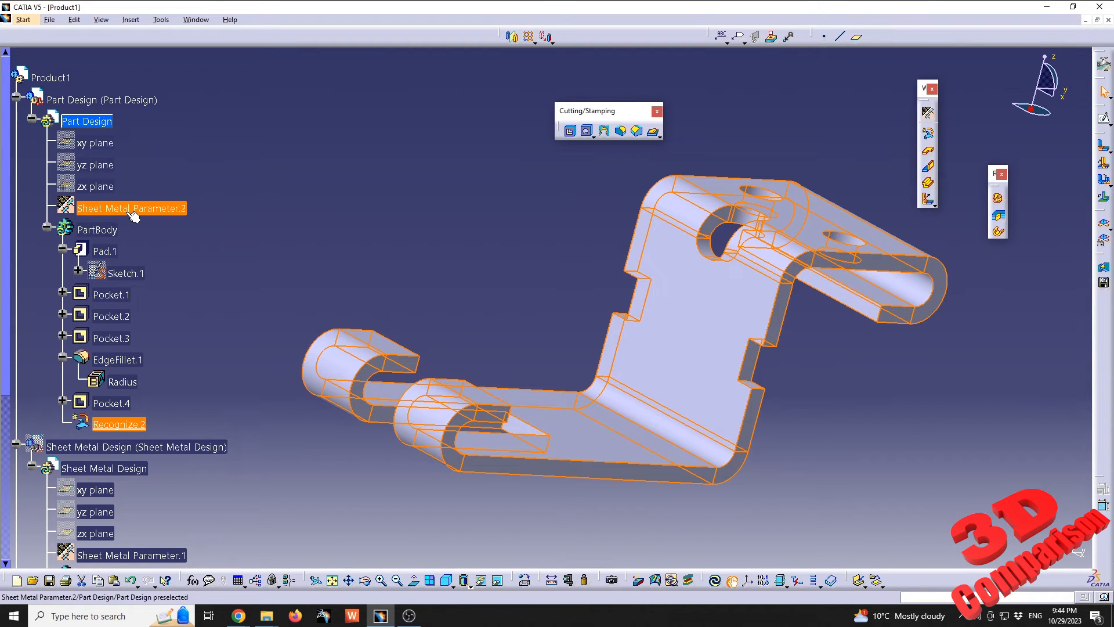
Try to update the recognized bracket with a different thickness in its sheet metal parameters
double_click(127, 209)
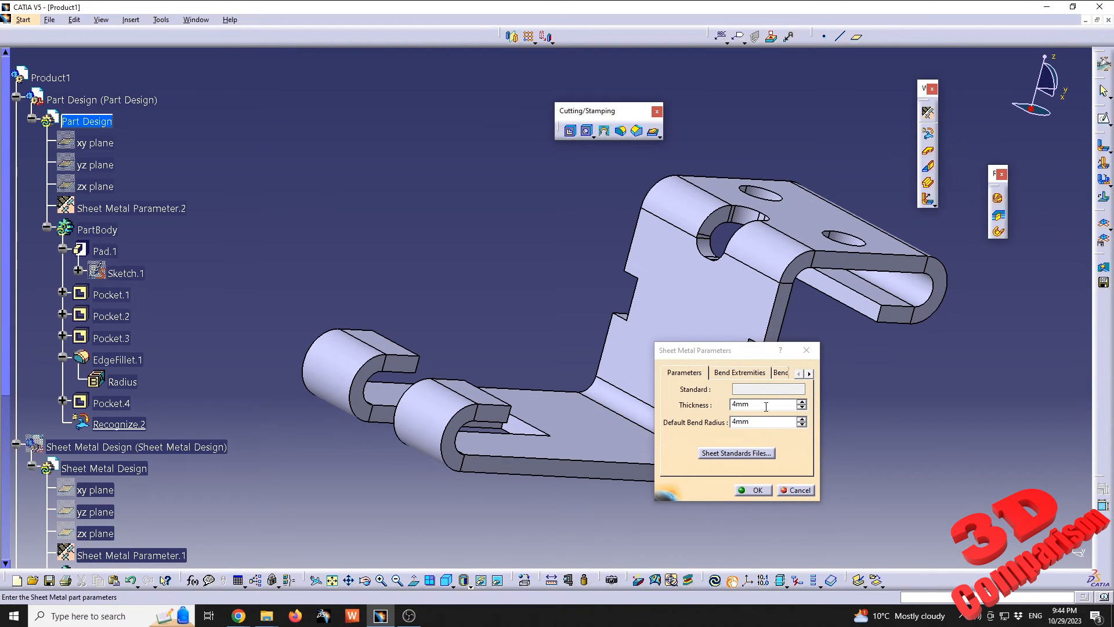
click(755, 491)
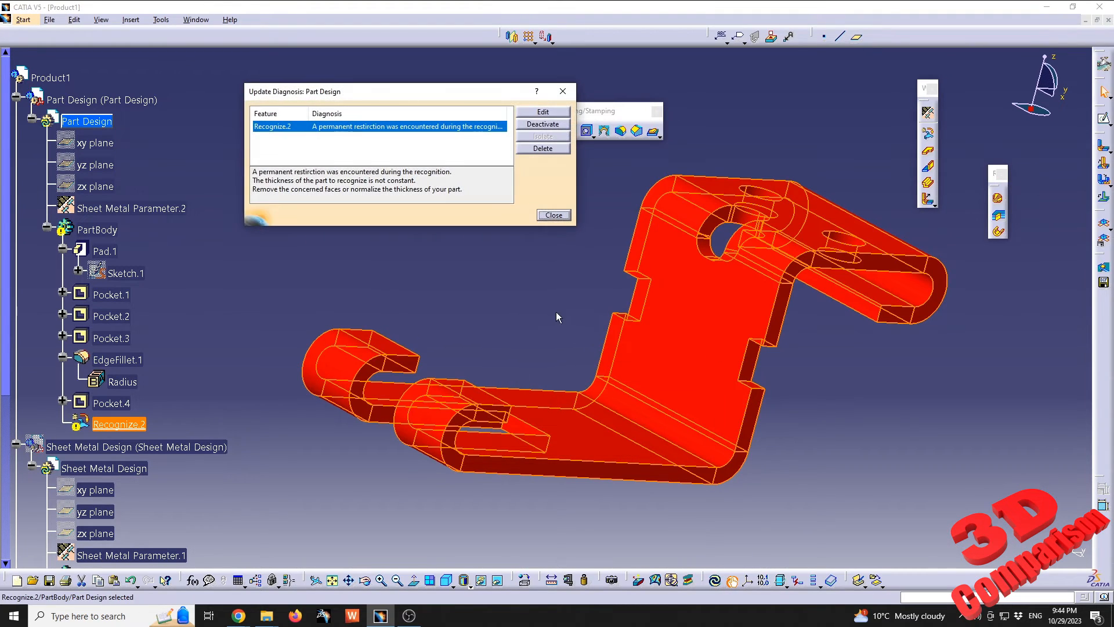
click(554, 215)
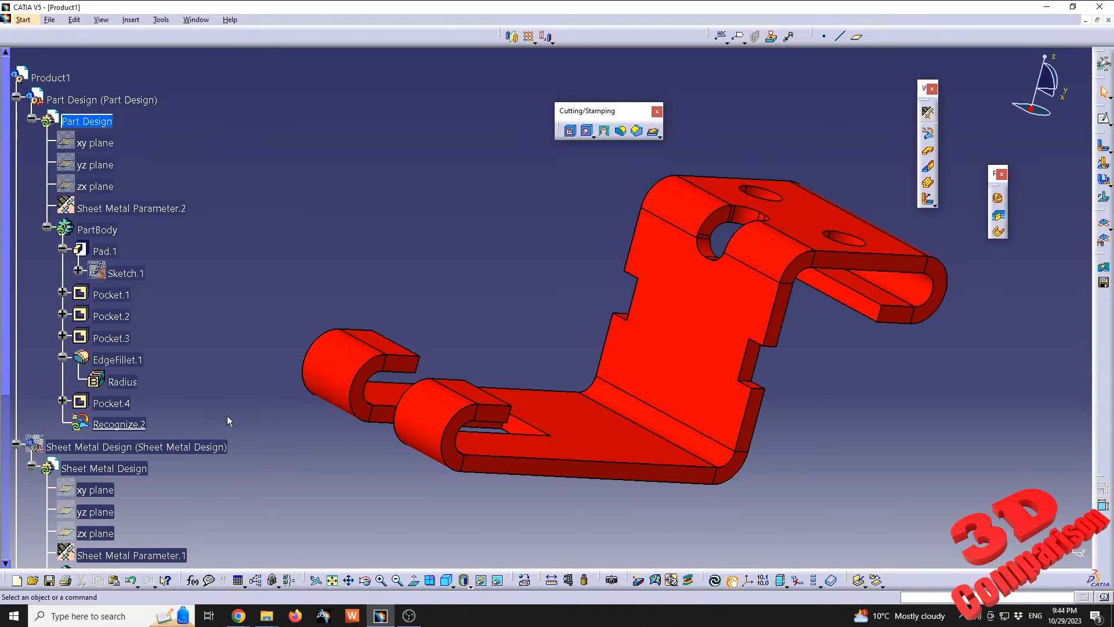
click(717, 580)
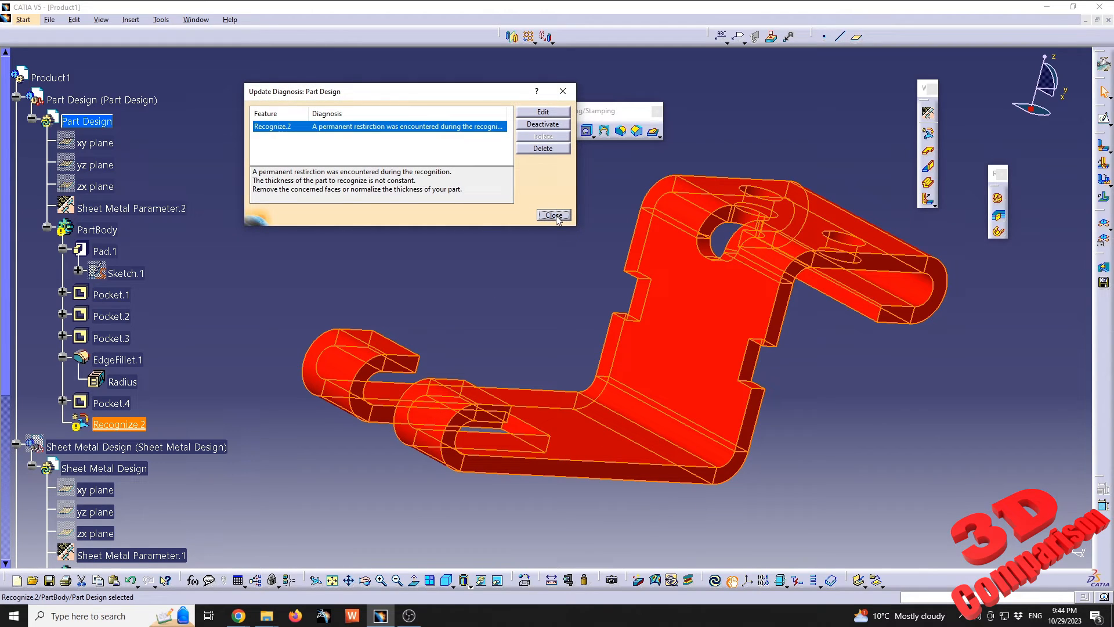
click(556, 216)
Set the recognized bracket's sheet metal thickness to 4 mm and update the part
double_click(159, 209)
text(4)
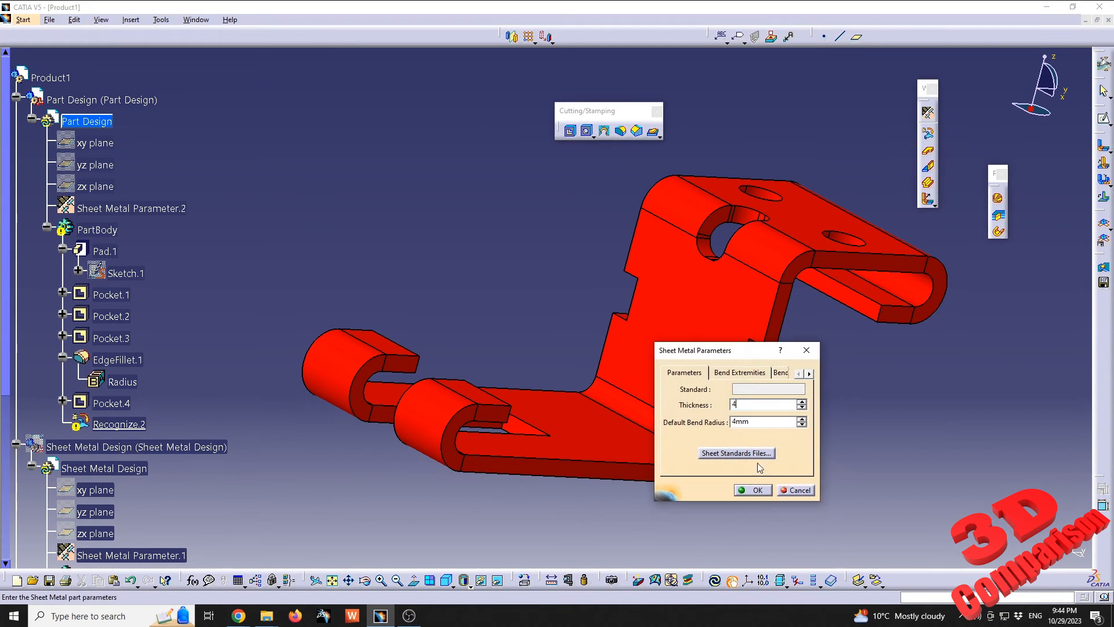
click(752, 490)
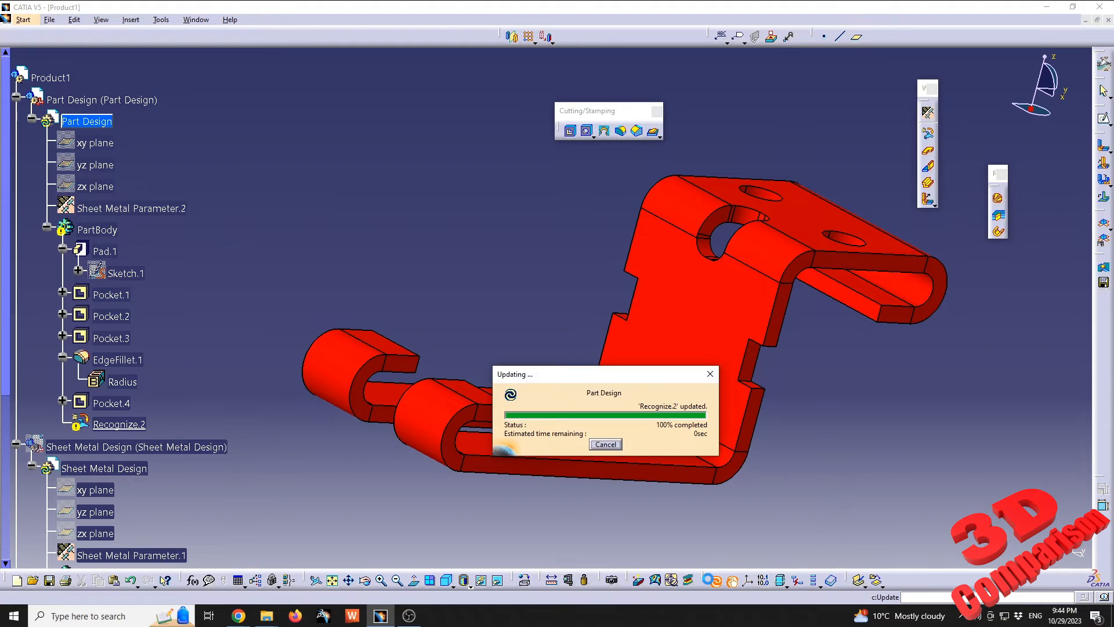
middle_drag(597, 314, 542, 312)
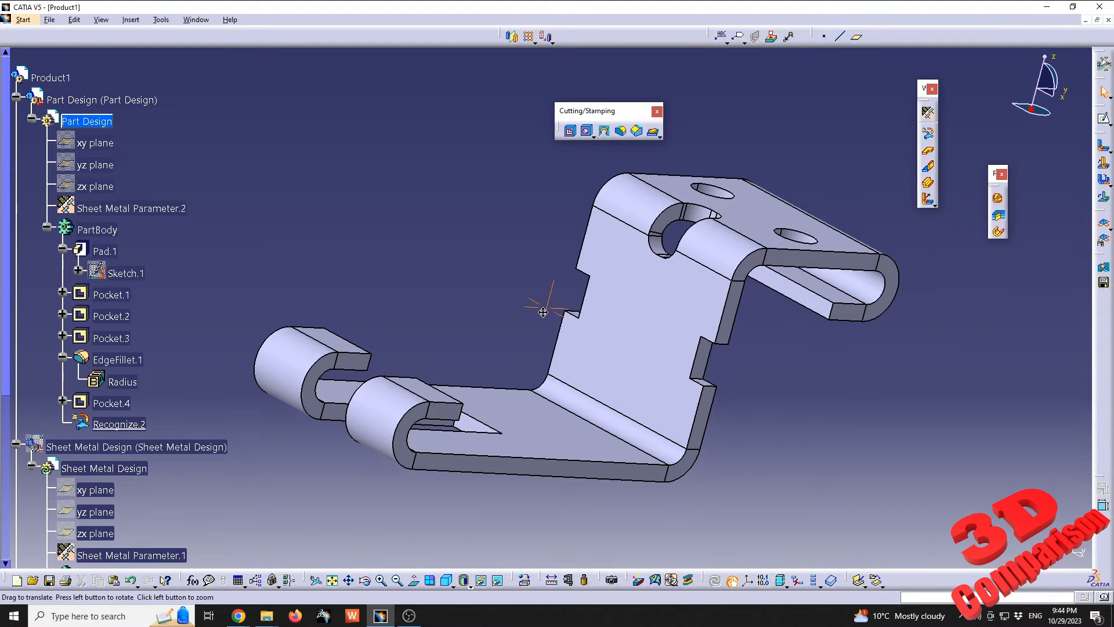
Hide the Part Design bracket and show the Sheet Metal Design bracket in the product
scroll(543, 312, down, 2)
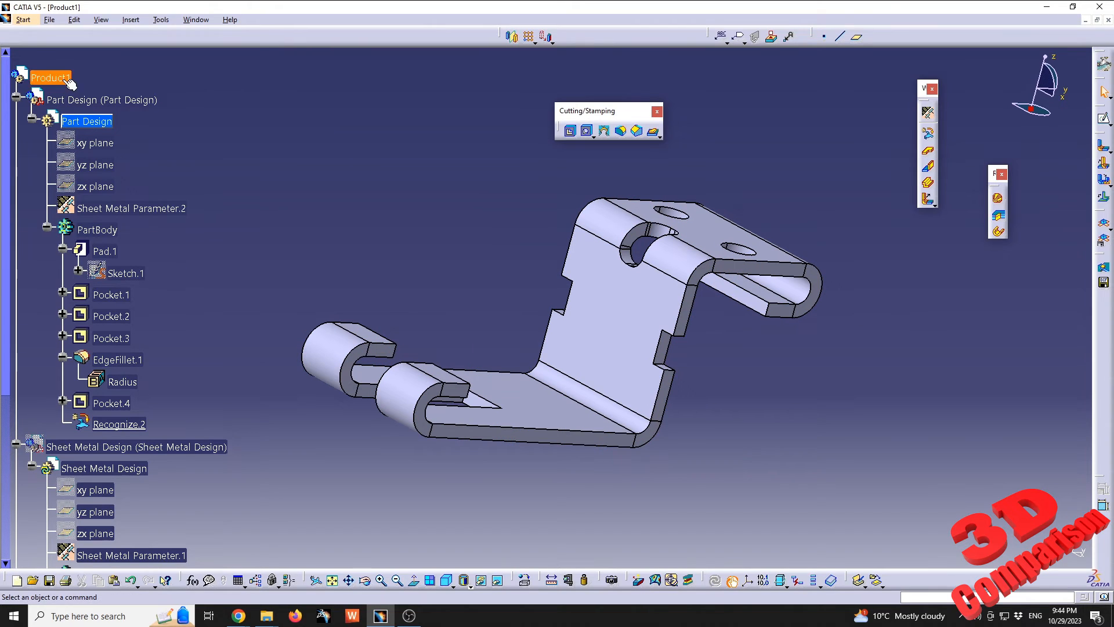
click(91, 123)
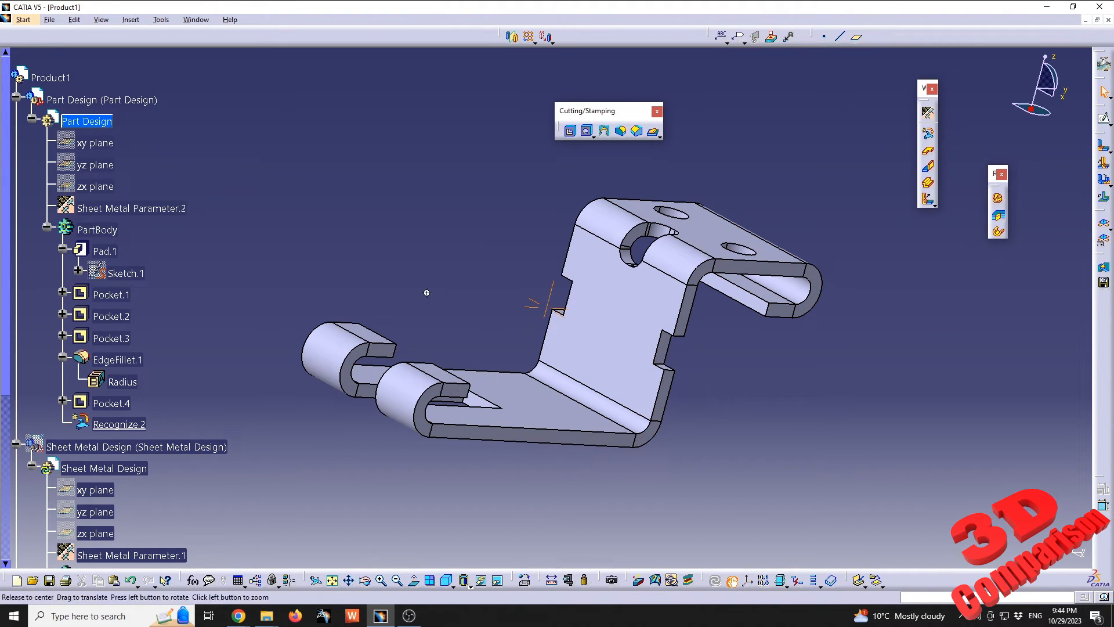
middle_drag(497, 294, 476, 250)
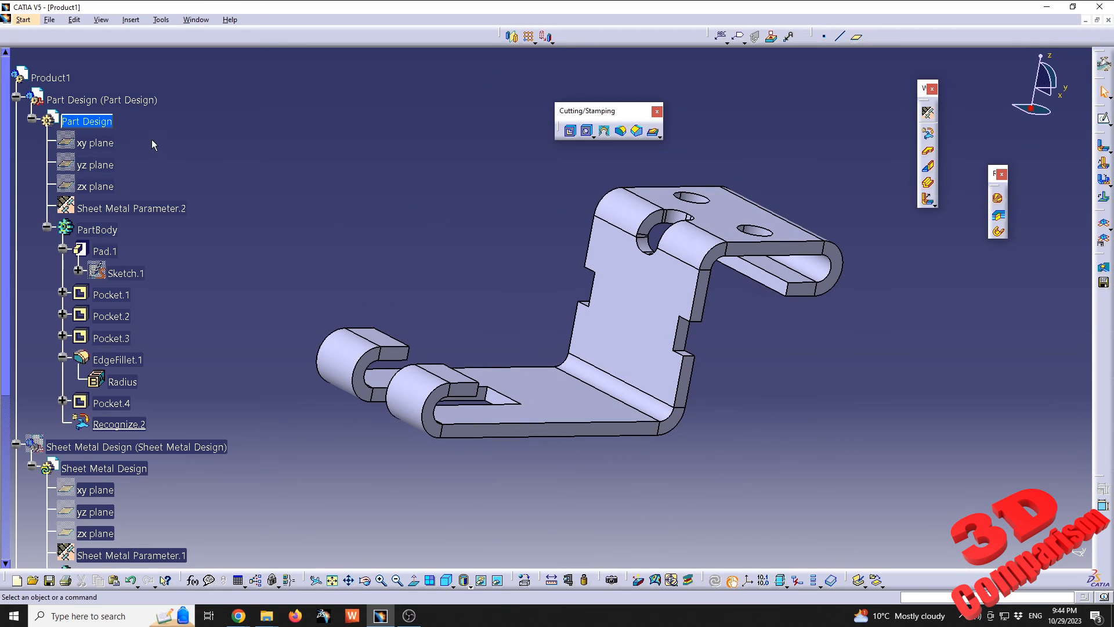
right_click(142, 100)
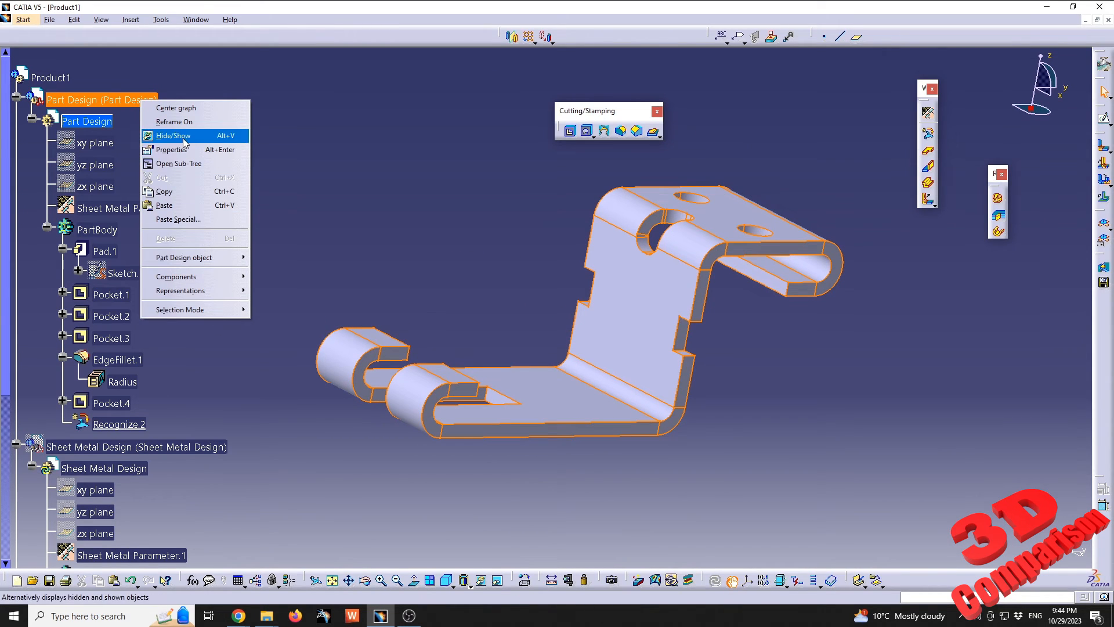
click(184, 143)
right_click(147, 450)
click(241, 267)
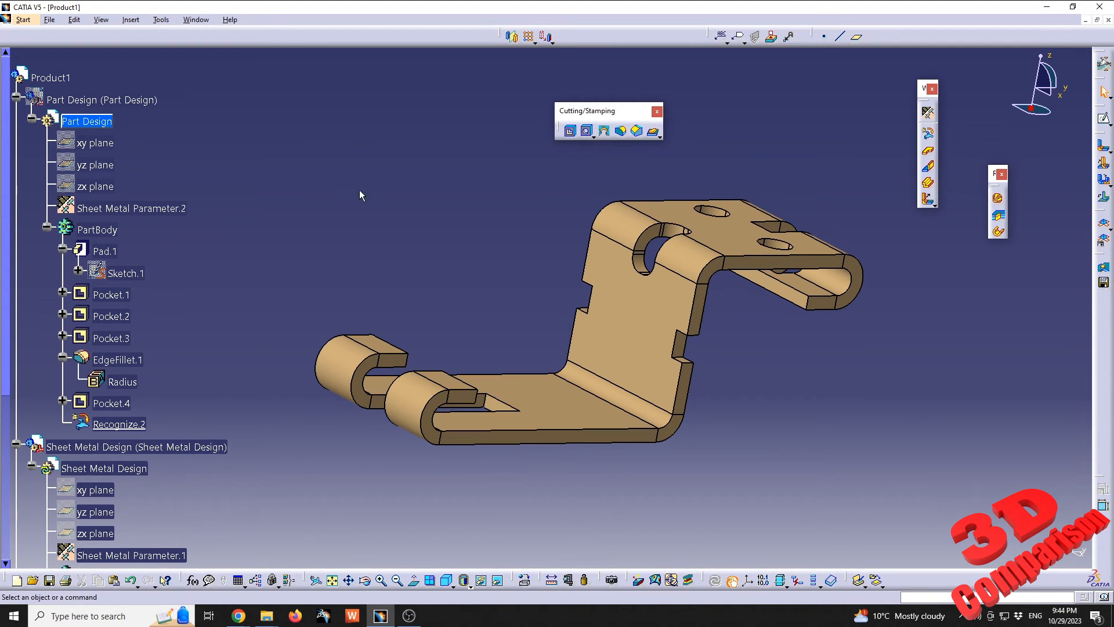
Activate the Sheet Metal Design part, set its sheet metal thickness to 6 mm and update it
drag(286, 151, 880, 506)
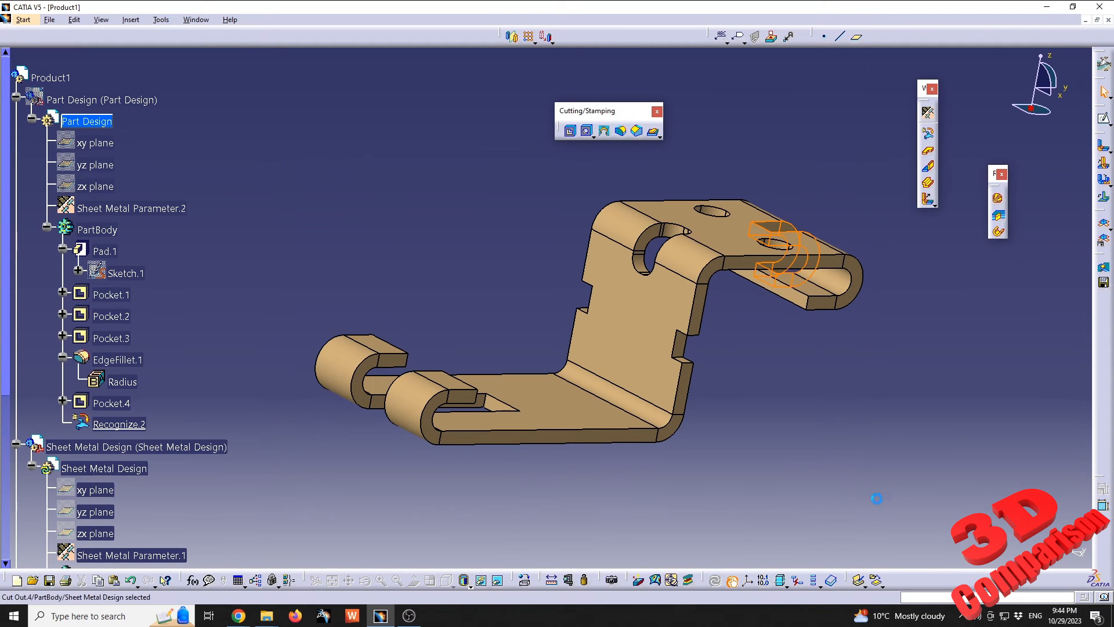
scroll(178, 467, down, 3)
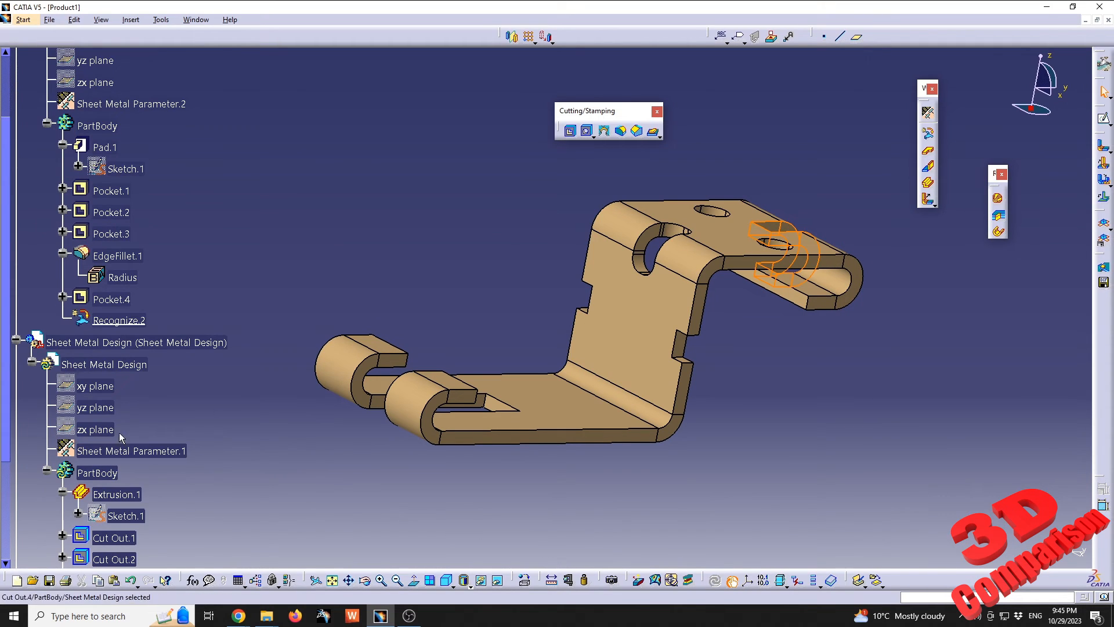
click(107, 368)
double_click(153, 449)
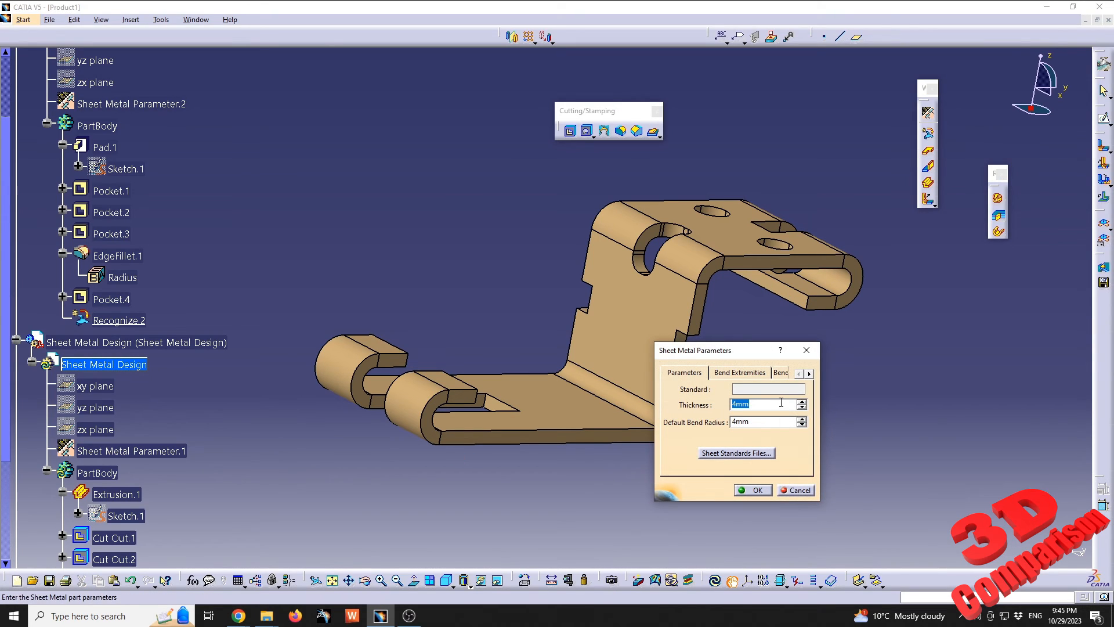
text(6)
key(Return)
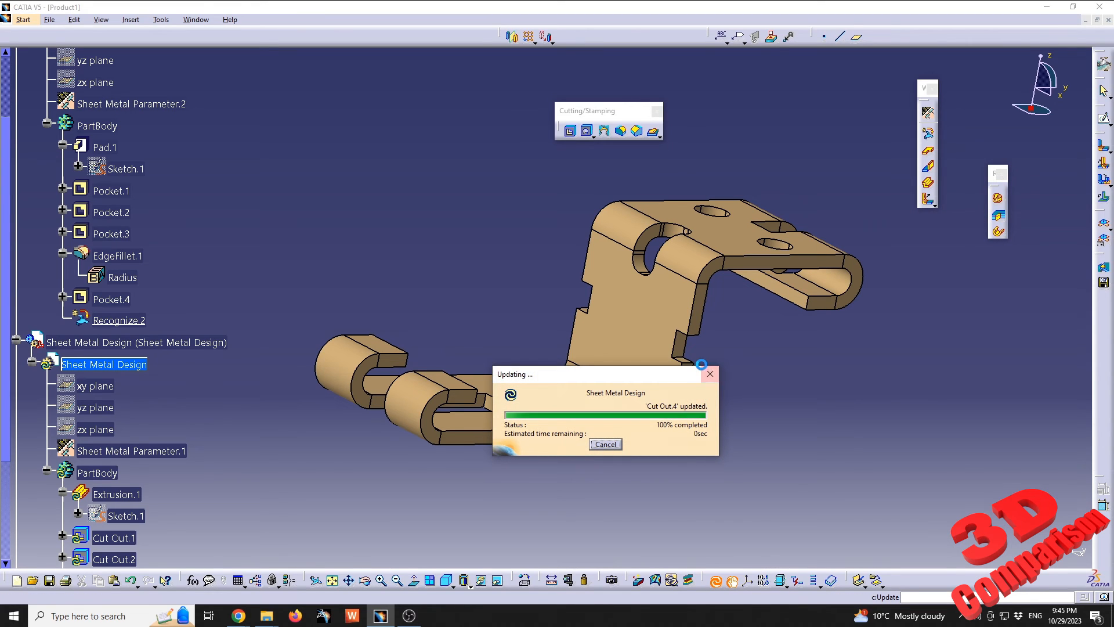
middle_drag(733, 364, 666, 312)
middle_drag(518, 267, 517, 335)
mouse_move(536, 297)
middle_down()
mouse_move(546, 287)
mouse_move(550, 299)
middle_up()
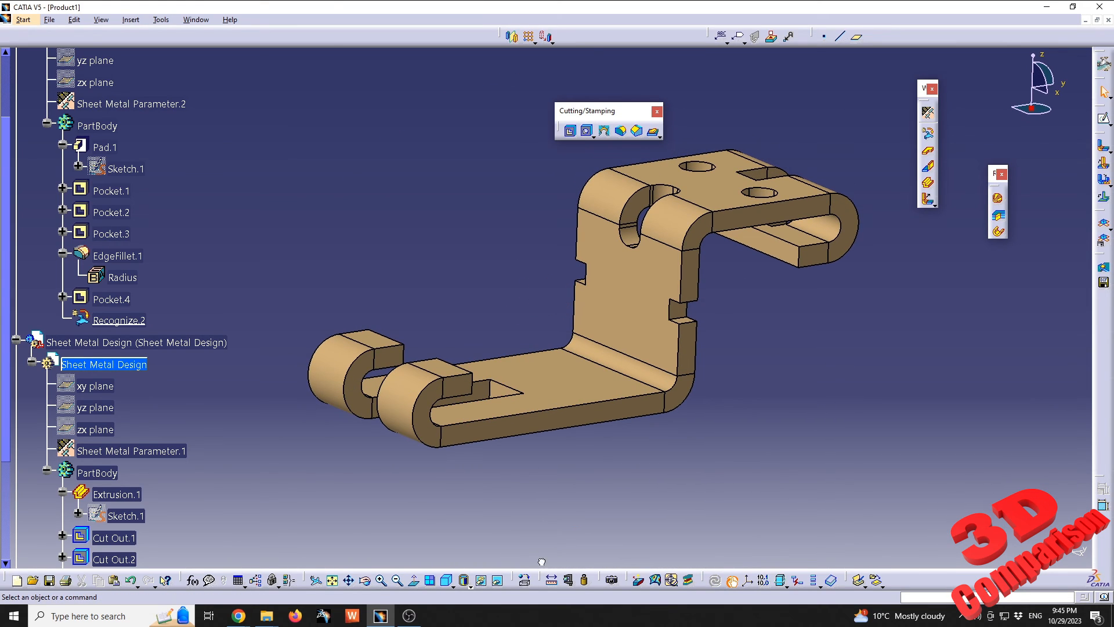
drag(542, 561, 35, 253)
drag(745, 550, 1052, 418)
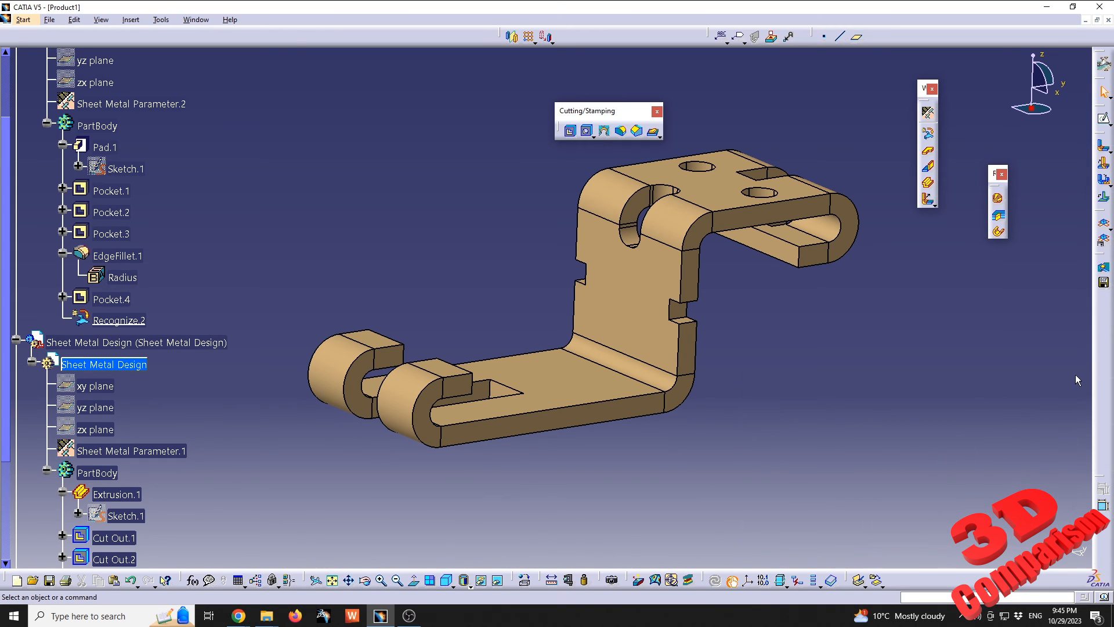